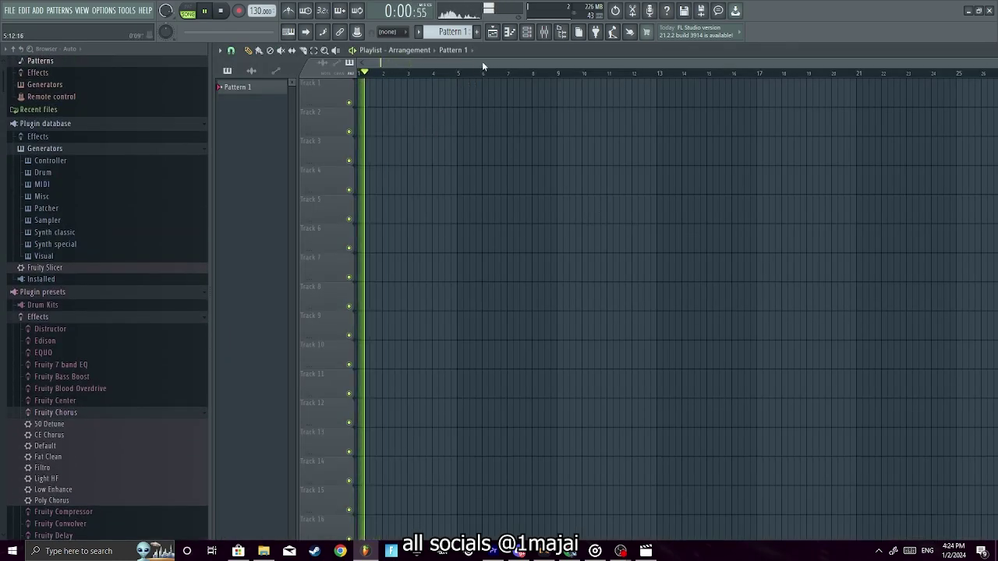
# Set the noise gate threshold of the Fruity Limiter in mixer slot 4 to about -37.6 dB and close the mixer.
pyautogui.click(545, 32)
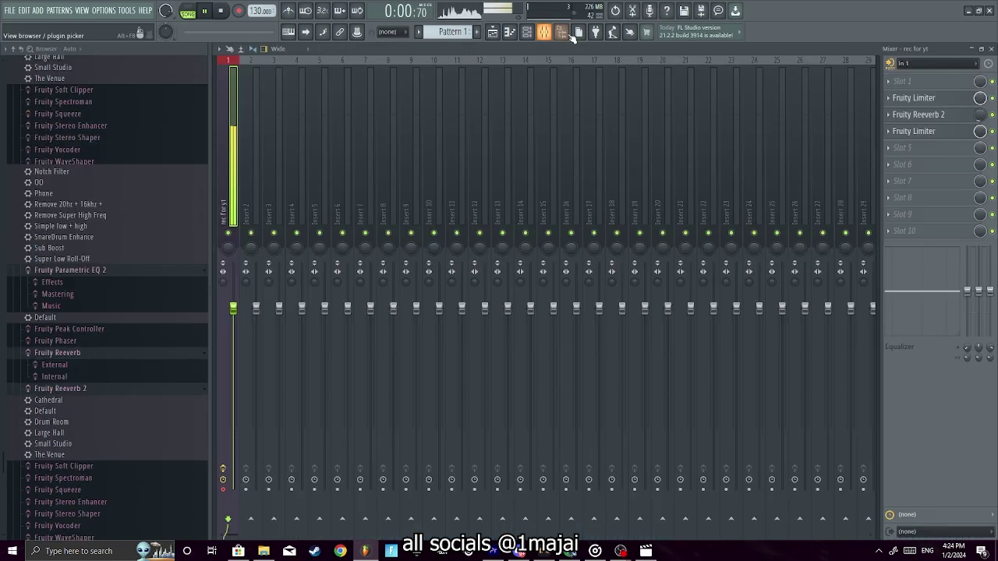
pyautogui.click(918, 131)
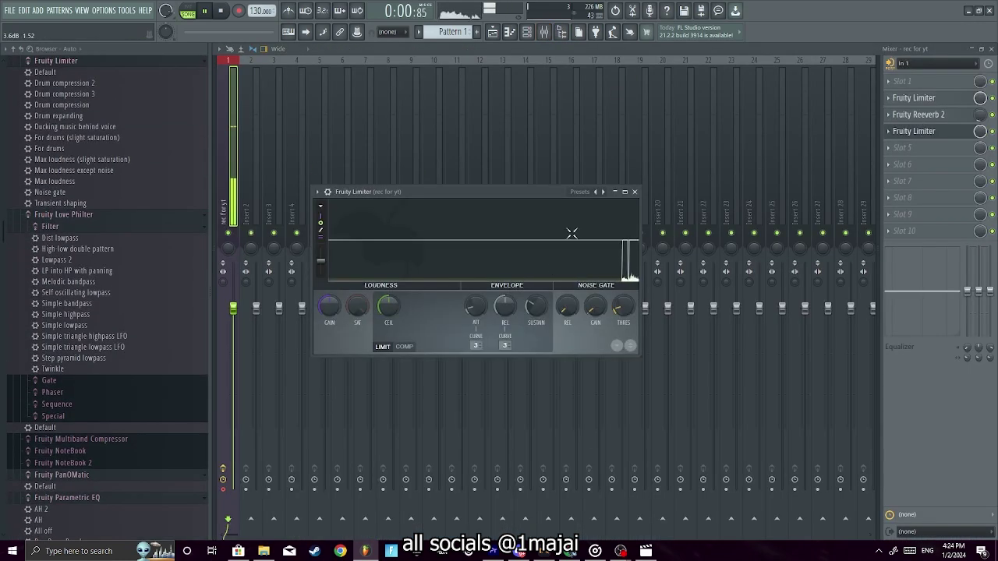
pyautogui.moveTo(623, 306); pyautogui.dragTo(623, 312)
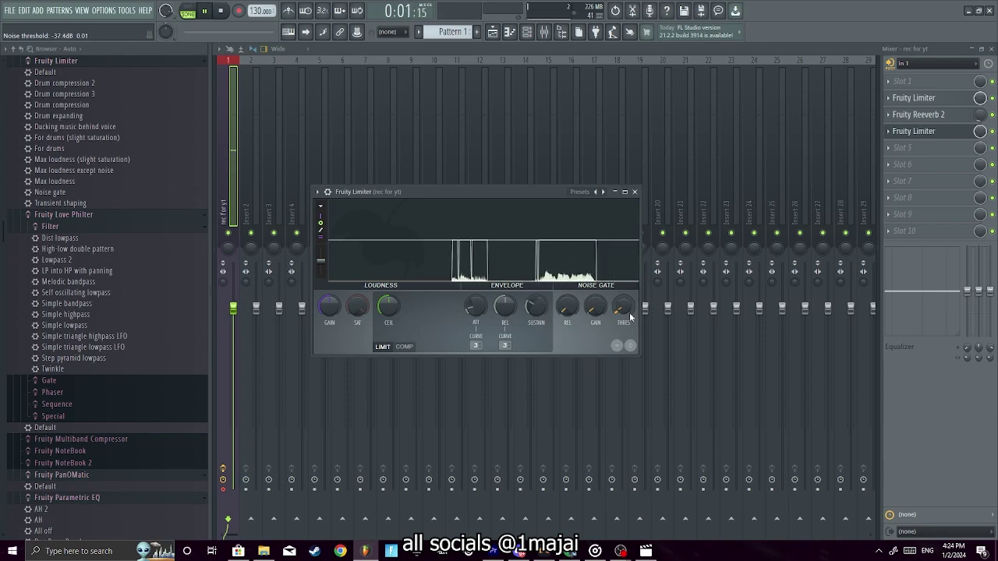
pyautogui.click(634, 191)
pyautogui.press('F9')
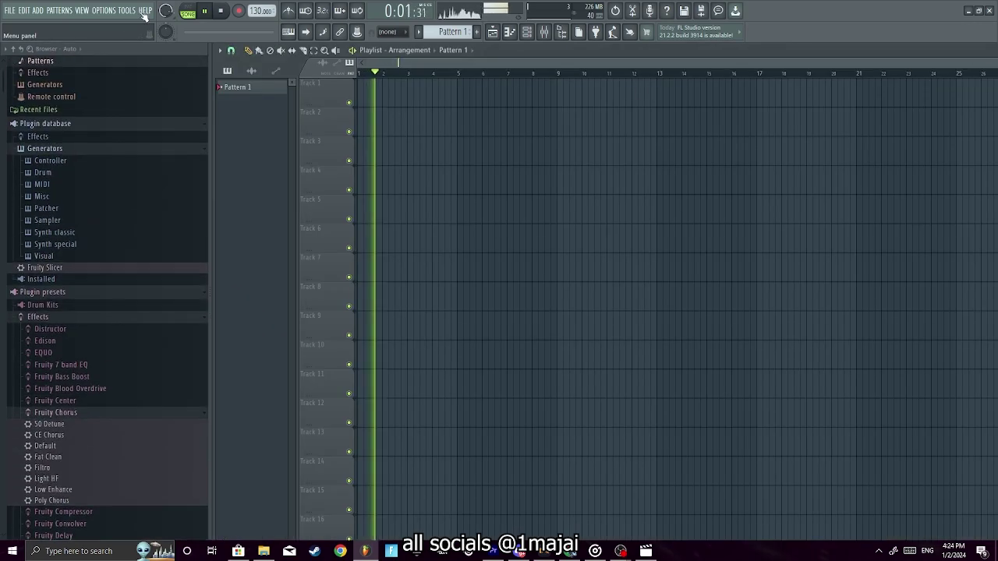
# Open the audio settings and reposition the settings window over the playlist.
pyautogui.click(109, 11)
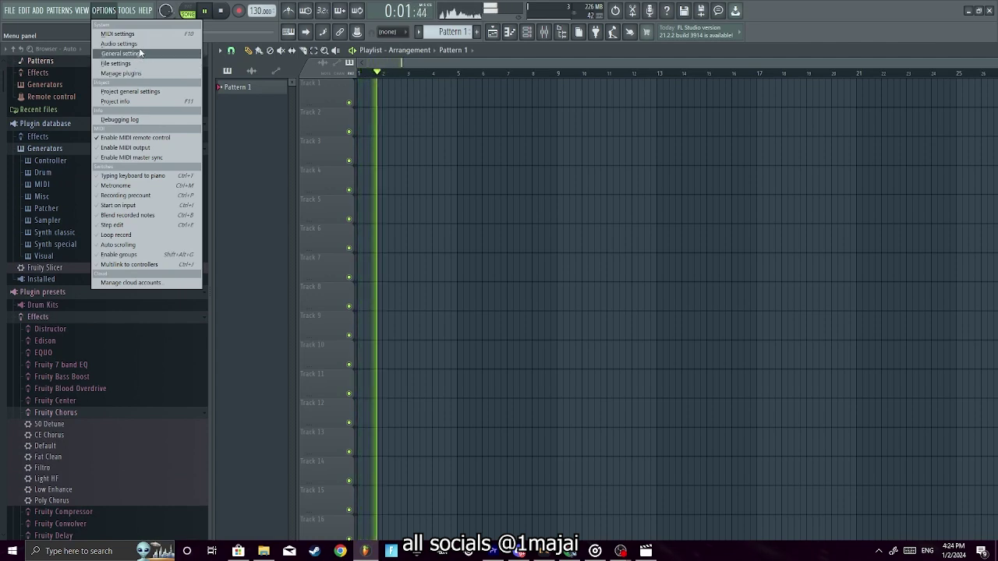
pyautogui.click(142, 44)
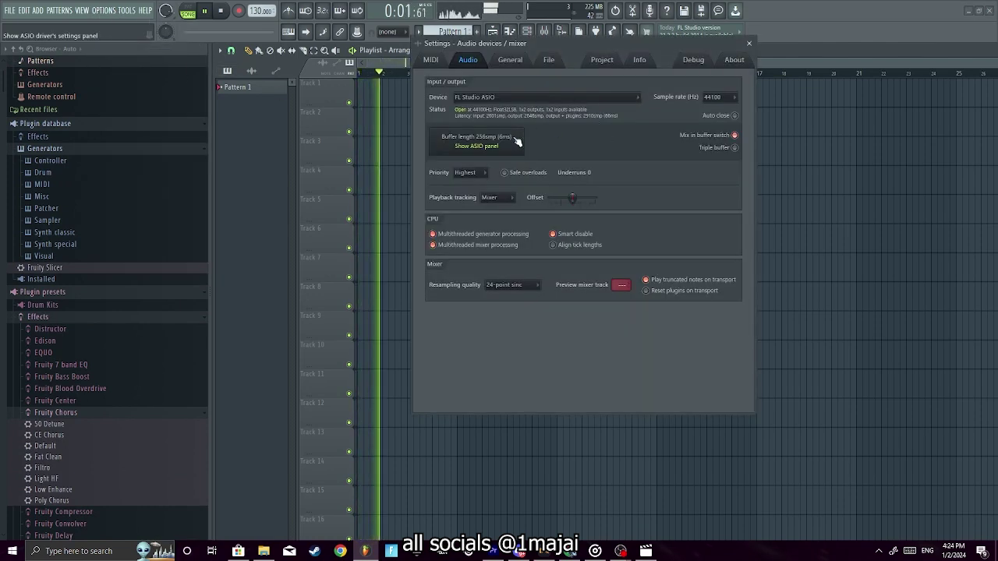
pyautogui.moveTo(557, 46); pyautogui.dragTo(513, 104)
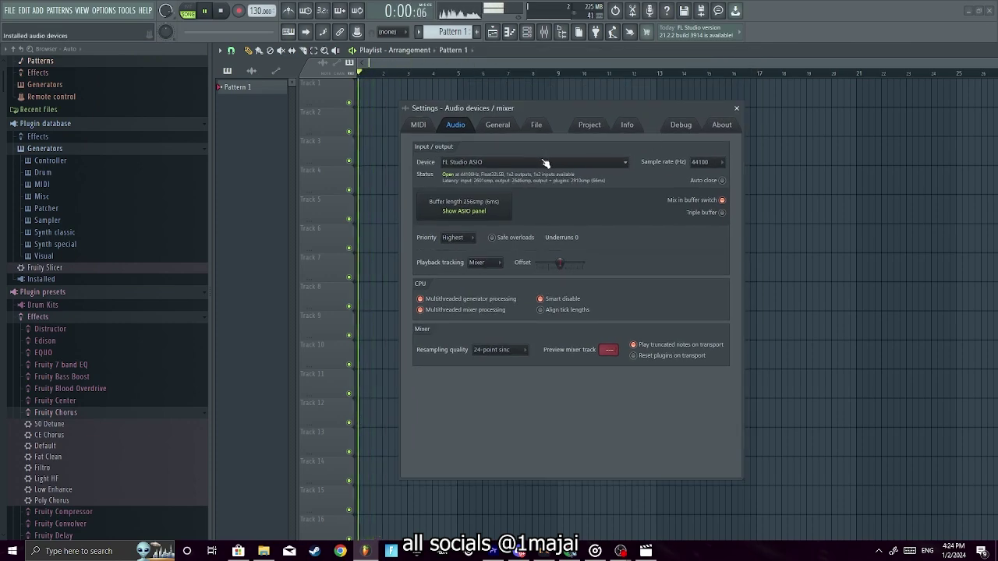
# Switch to OBS to check the running recording and minimize its window.
pyautogui.moveTo(621, 551)
pyautogui.click(621, 464)
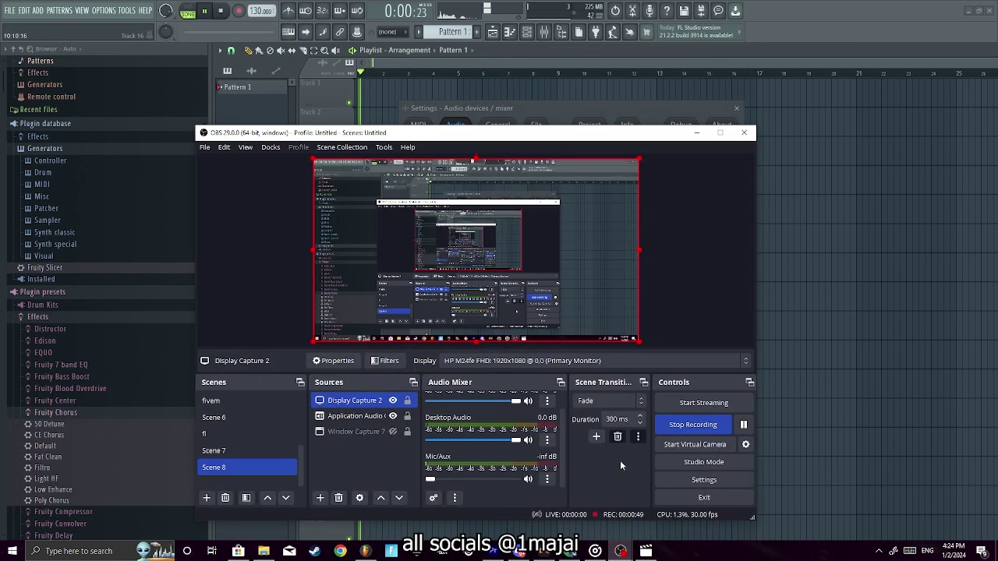
pyautogui.click(697, 133)
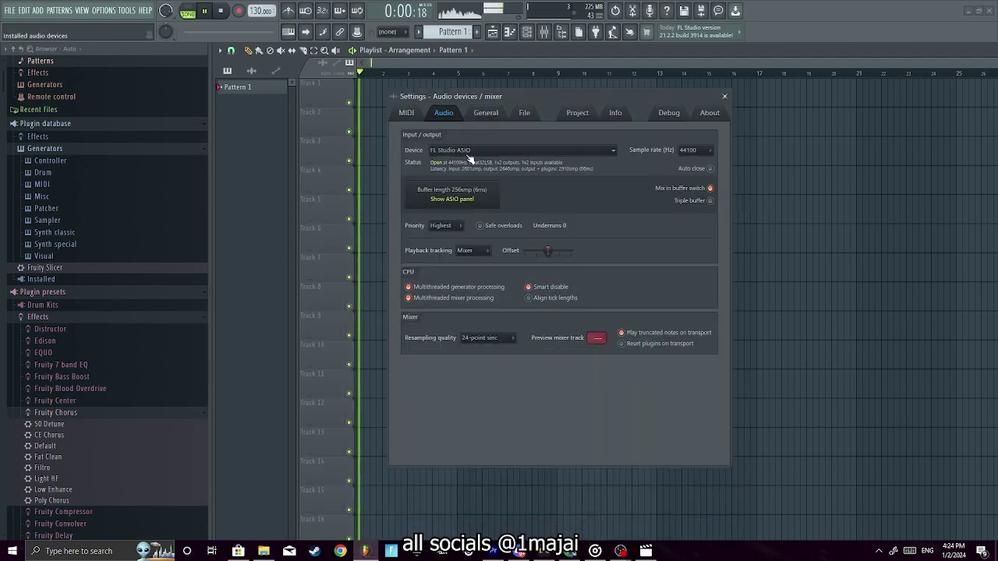
# Reopen the audio settings and examine the available input/output devices, including the DirectSound and ASIO drivers.
pyautogui.click(103, 10)
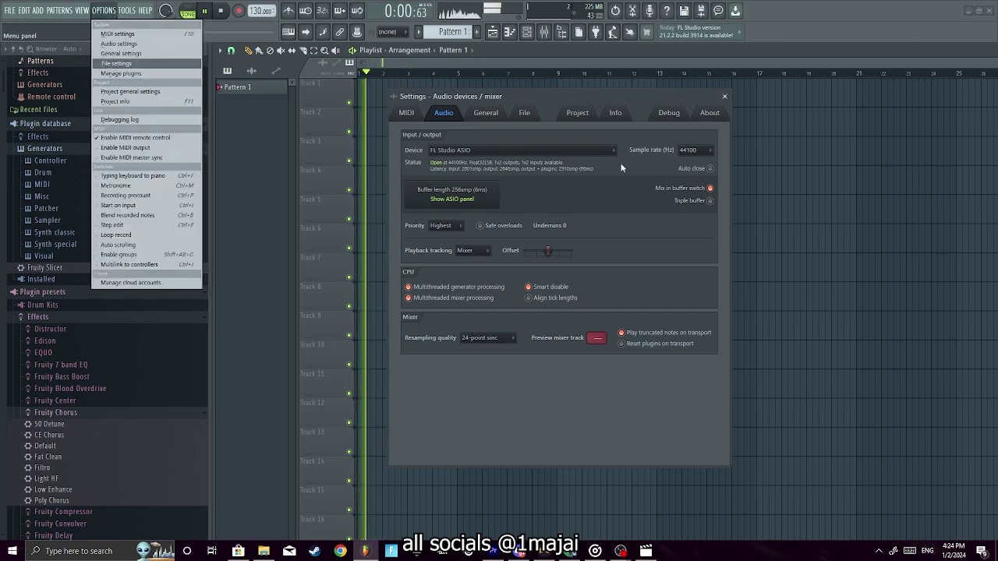
pyautogui.click(134, 44)
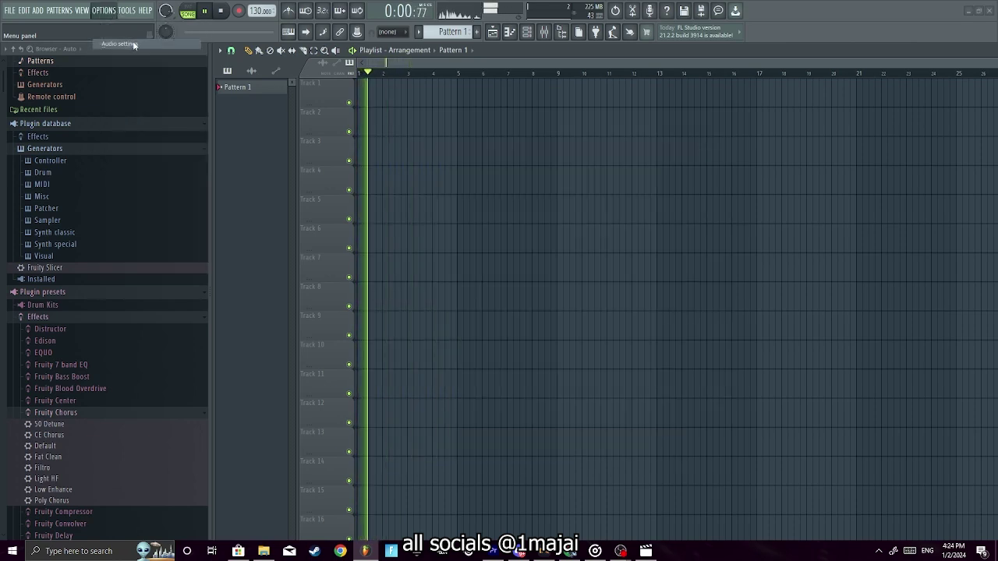
pyautogui.click(104, 10)
pyautogui.click(119, 44)
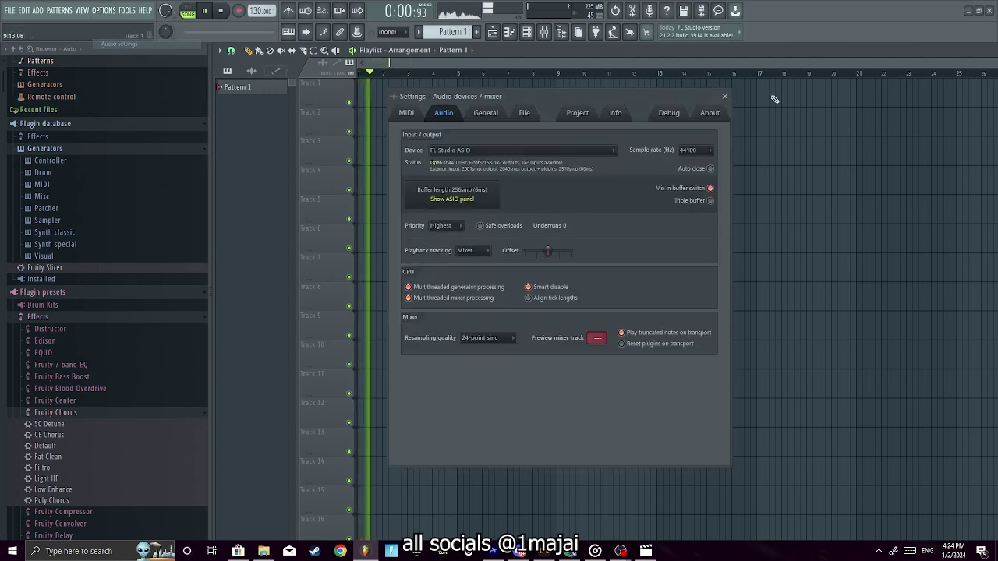
pyautogui.click(501, 153)
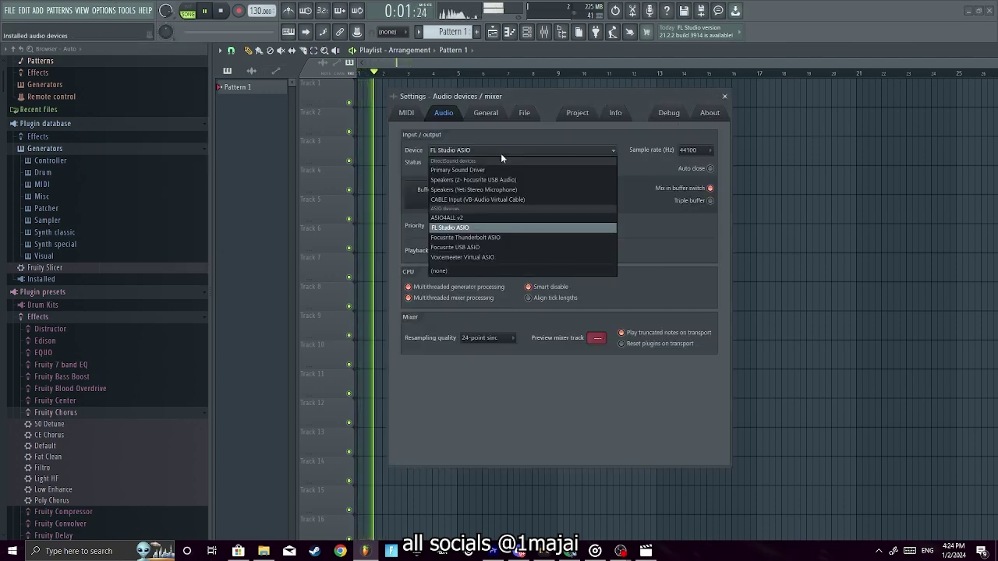
pyautogui.click(500, 153)
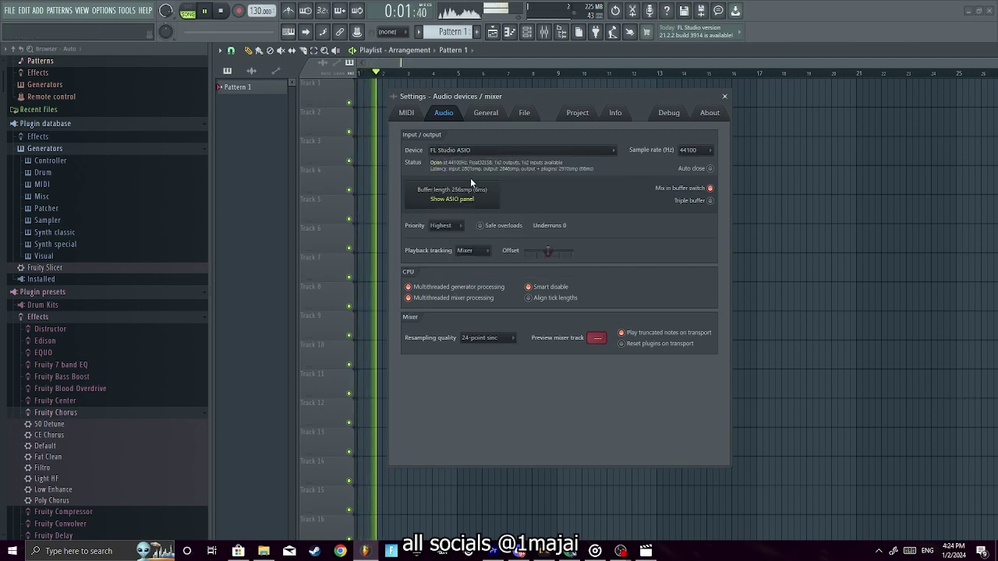
pyautogui.click(463, 152)
pyautogui.click(464, 155)
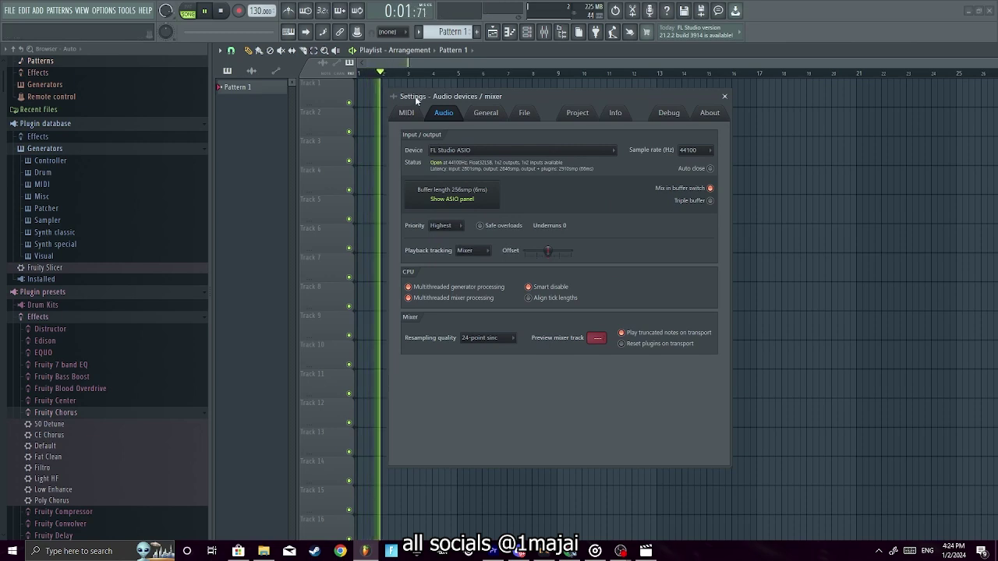
pyautogui.click(454, 151)
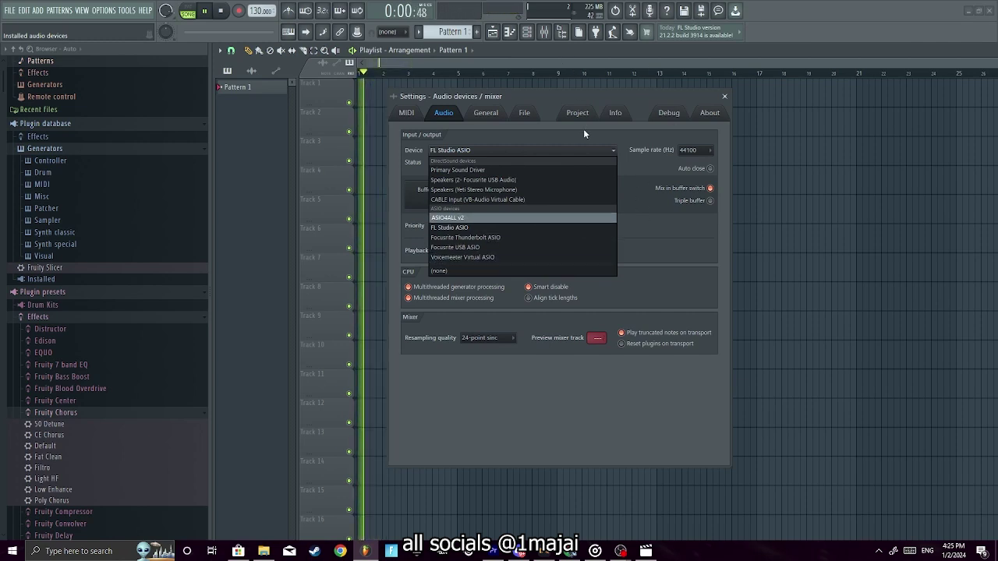
# Disable the Fruity Limiter in slot 4 of the first mixer insert and close the mixer.
pyautogui.click(545, 32)
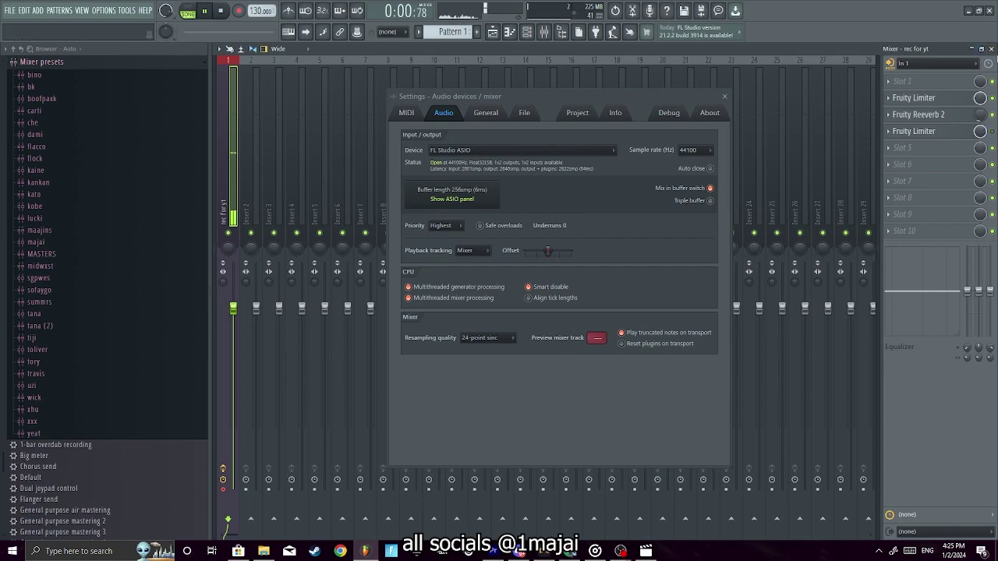
pyautogui.click(991, 48)
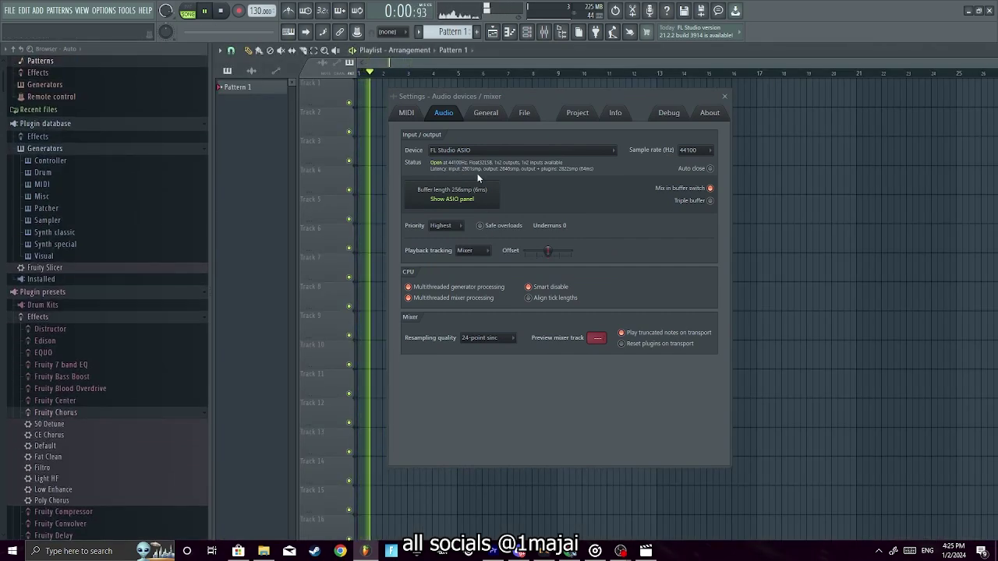
# Review the ASIO drivers in the audio device list and open the FL Studio ASIO driver panel beside the settings.
pyautogui.click(469, 151)
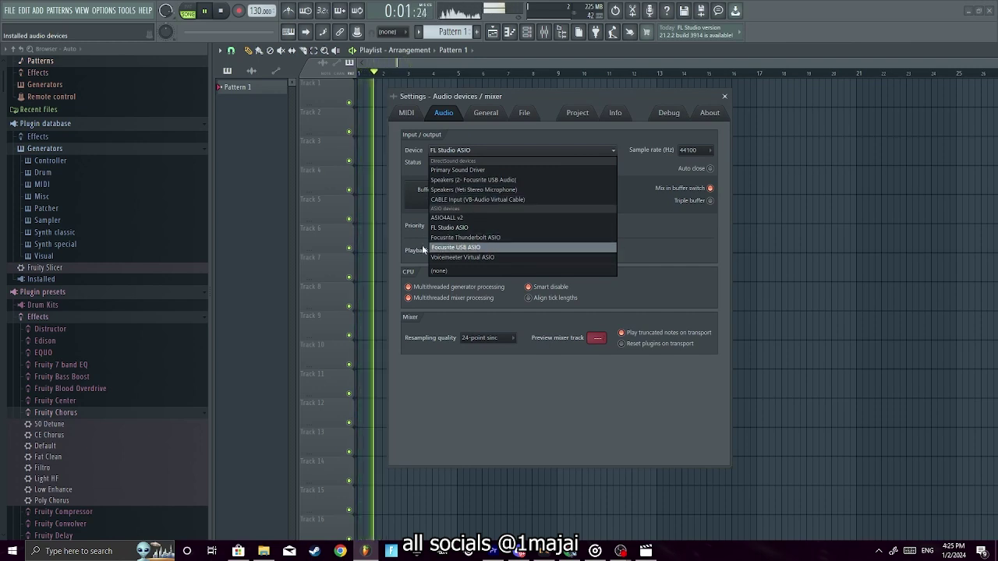
pyautogui.click(413, 198)
pyautogui.click(422, 198)
pyautogui.moveTo(467, 199); pyautogui.dragTo(615, 147)
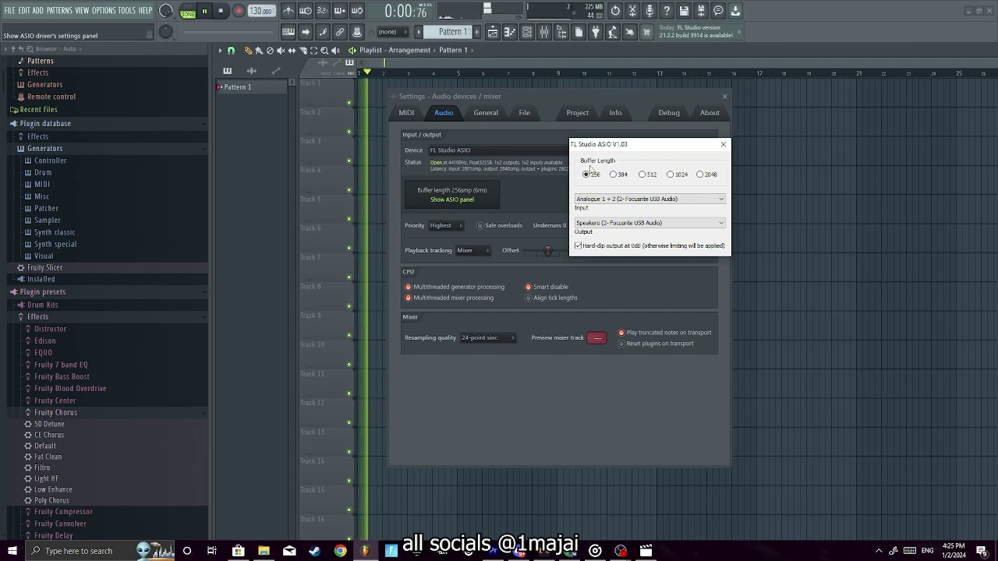
# Examine the selectable input and output devices for FL Studio ASIO and close the driver panel.
pyautogui.click(612, 200)
pyautogui.click(613, 201)
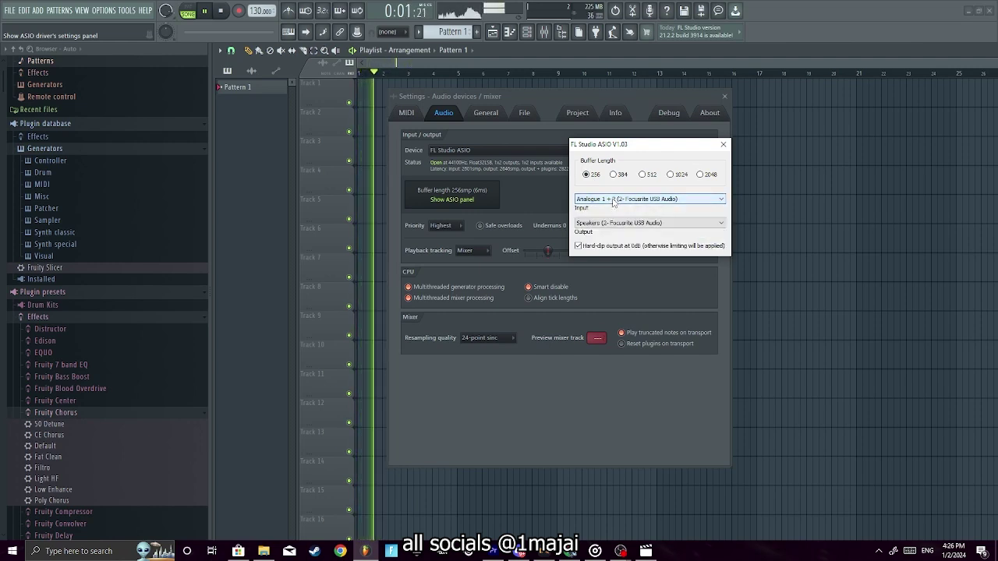
pyautogui.click(613, 200)
pyautogui.click(628, 198)
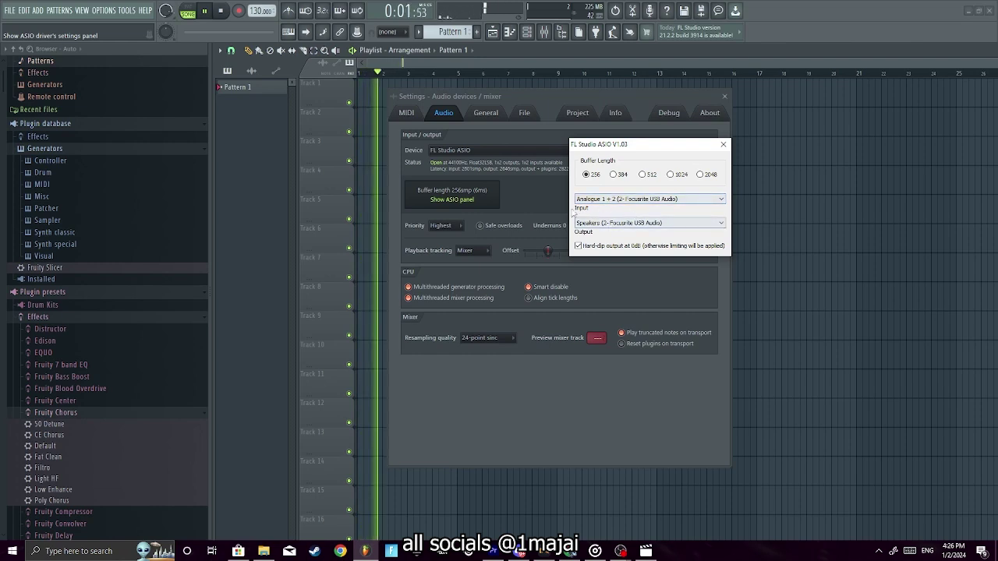
pyautogui.click(619, 200)
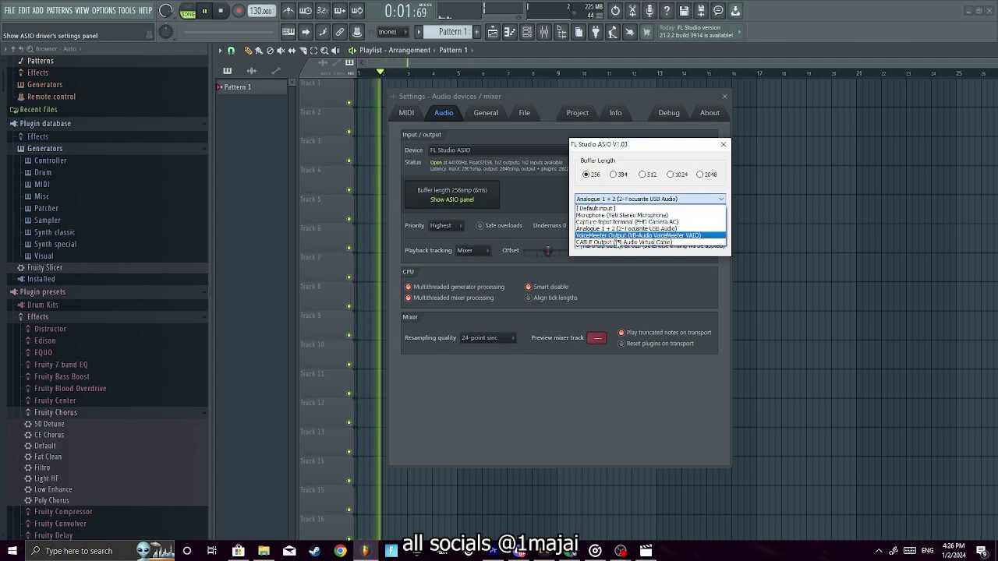
pyautogui.click(638, 198)
pyautogui.click(632, 224)
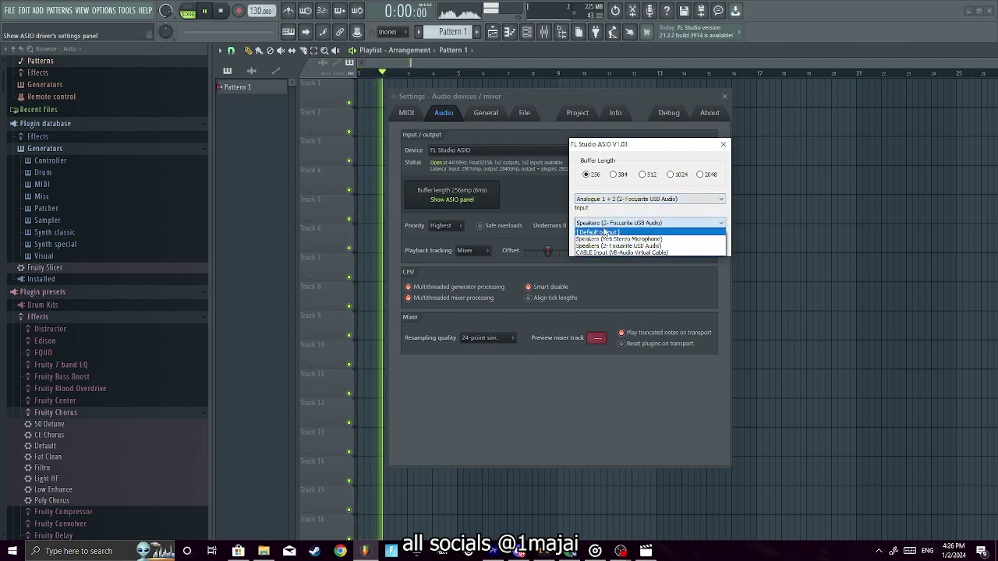
pyautogui.click(635, 226)
pyautogui.click(723, 150)
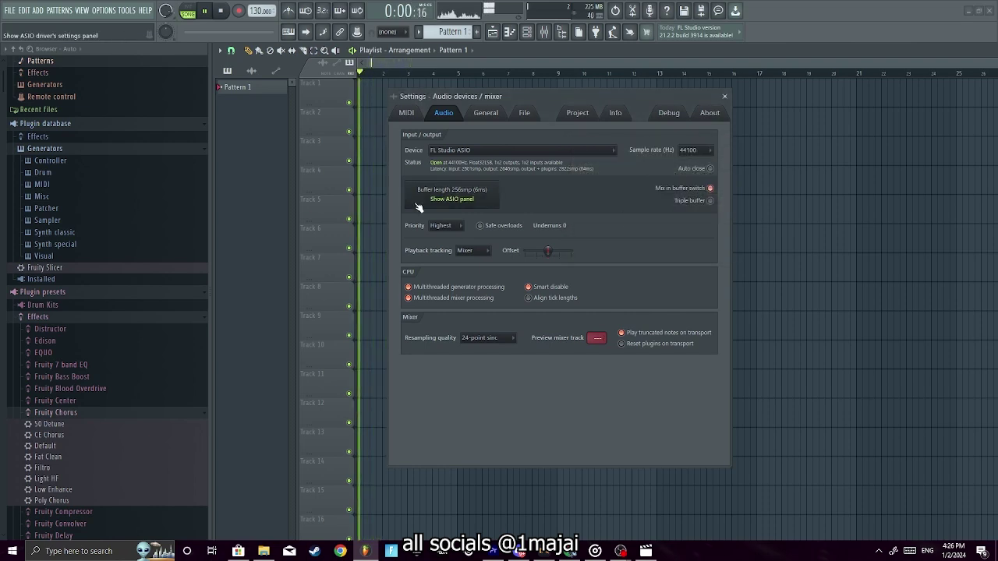
# Check the audio device list once more and close the settings window.
pyautogui.click(487, 156)
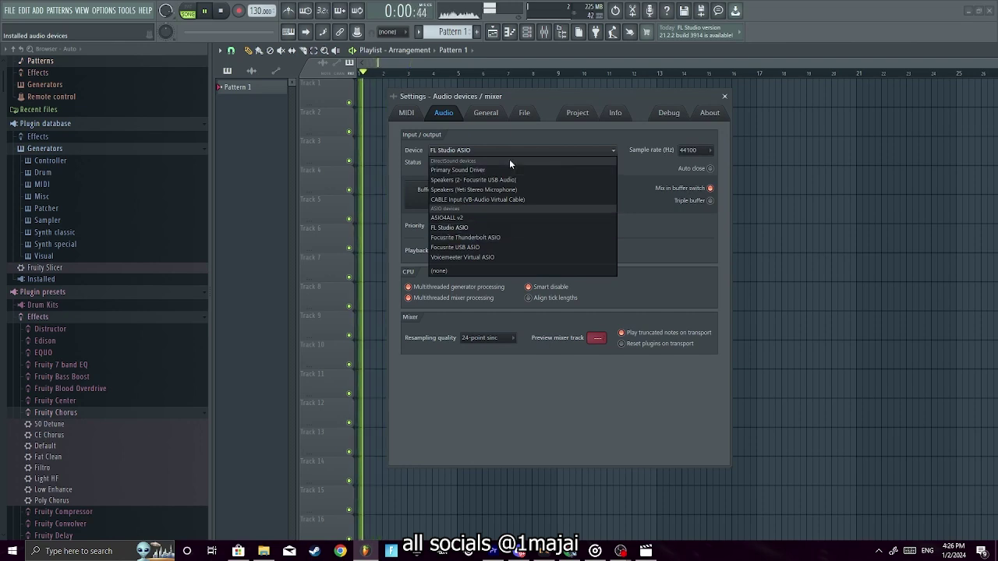
pyautogui.click(540, 153)
pyautogui.click(724, 97)
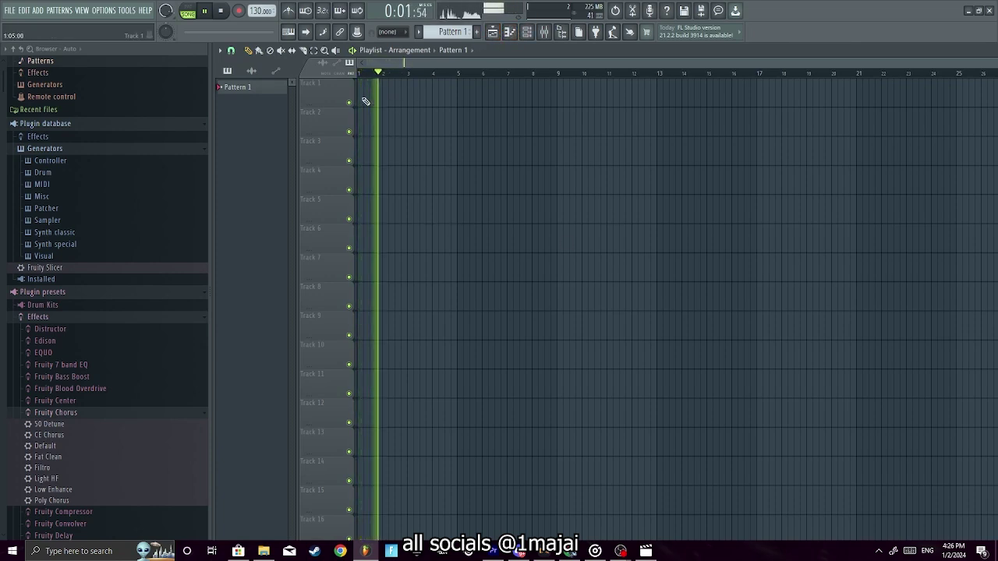
pyautogui.scroll(-9, 422, 317)
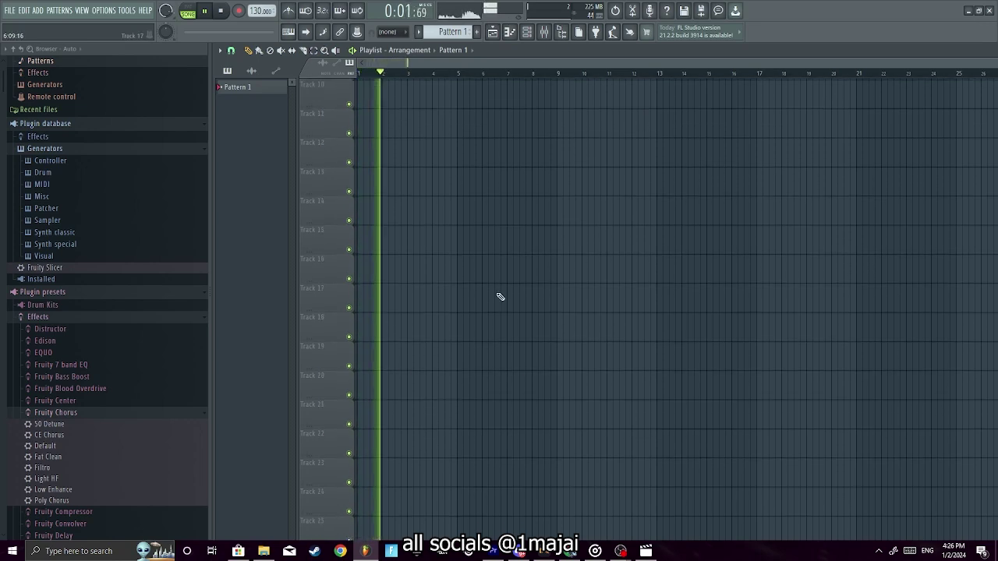
pyautogui.scroll(5, 421, 311)
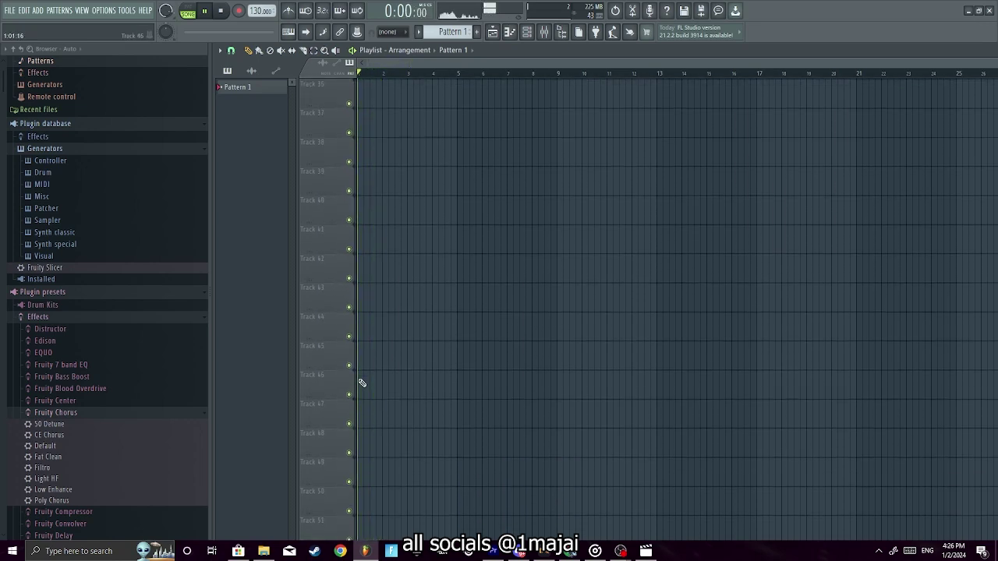
pyautogui.scroll(5, 409, 281)
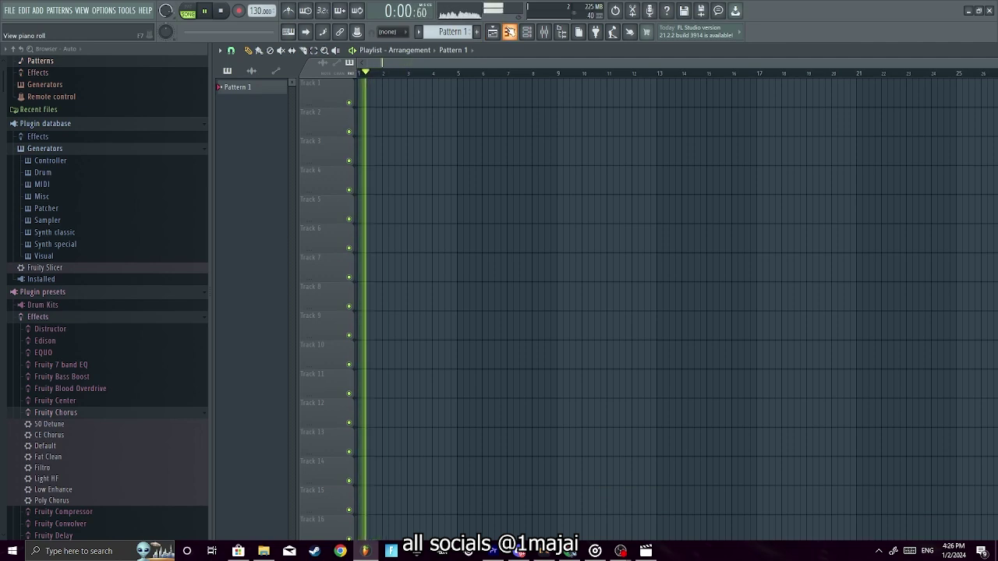
# Open the piano roll for the 808 Kick and place short F6, G6 and E6 notes at the start of bar 1.
pyautogui.press('F7')
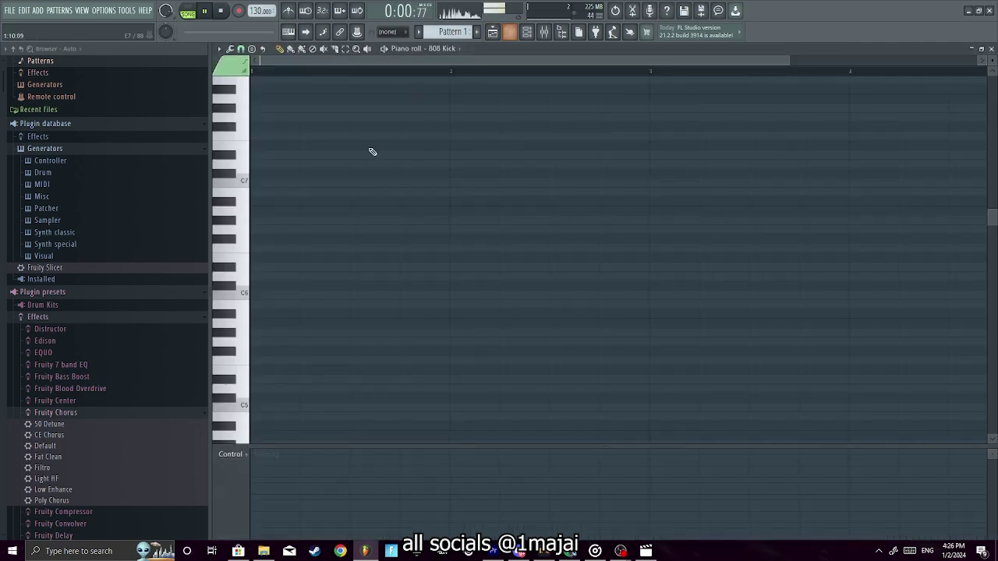
pyautogui.moveTo(317, 249)
pyautogui.mouseDown()
pyautogui.moveTo(254, 250)
pyautogui.moveTo(282, 240)
pyautogui.moveTo(304, 258)
pyautogui.mouseUp()
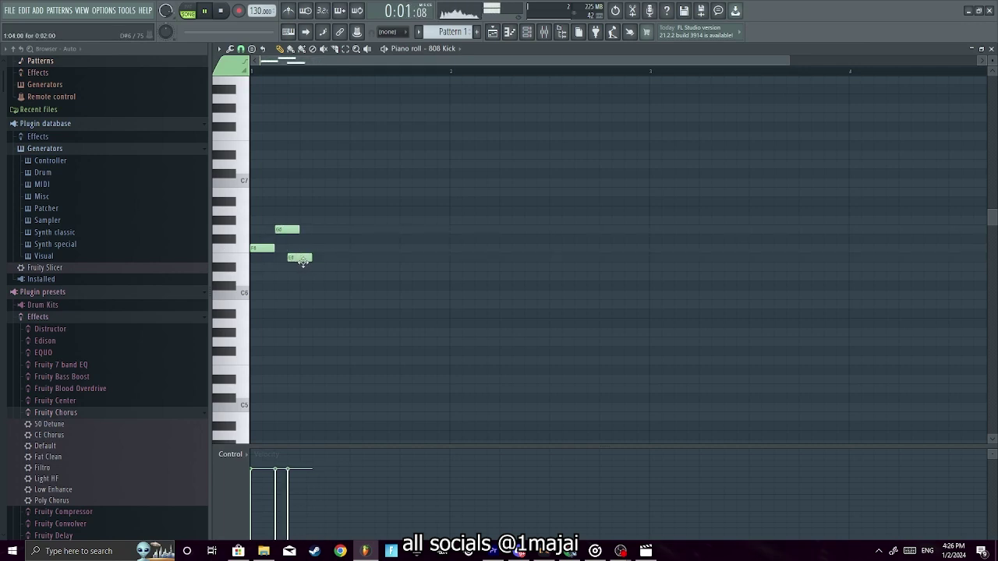
# Switch the piano roll between the project's channels to view each one, ending on 808 Snare.
pyautogui.press('Down')
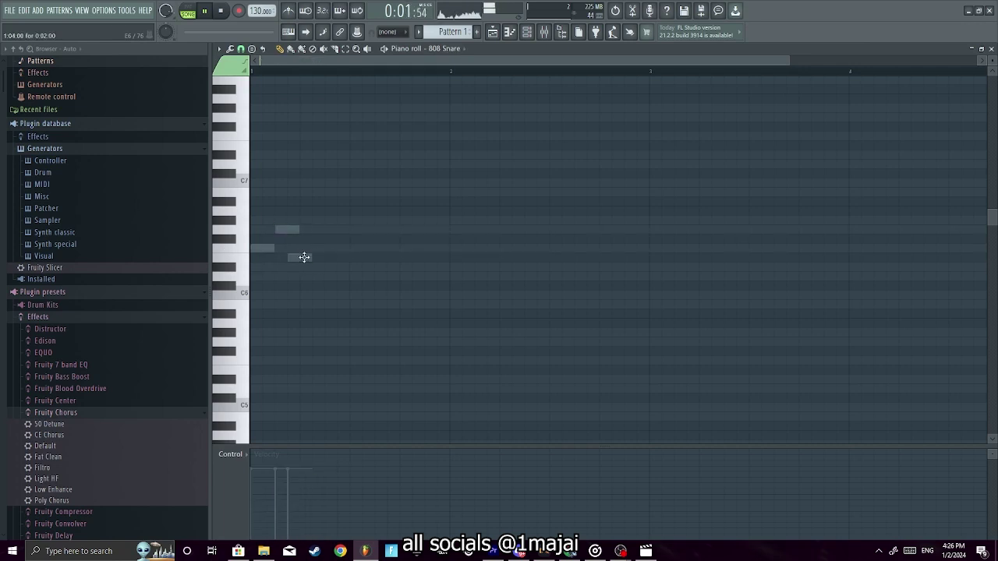
pyautogui.click(442, 48)
pyautogui.click(459, 80)
pyautogui.click(445, 49)
pyautogui.click(445, 98)
pyautogui.click(444, 48)
pyautogui.click(450, 88)
pyautogui.click(444, 48)
pyautogui.click(447, 99)
pyautogui.click(457, 49)
pyautogui.click(453, 116)
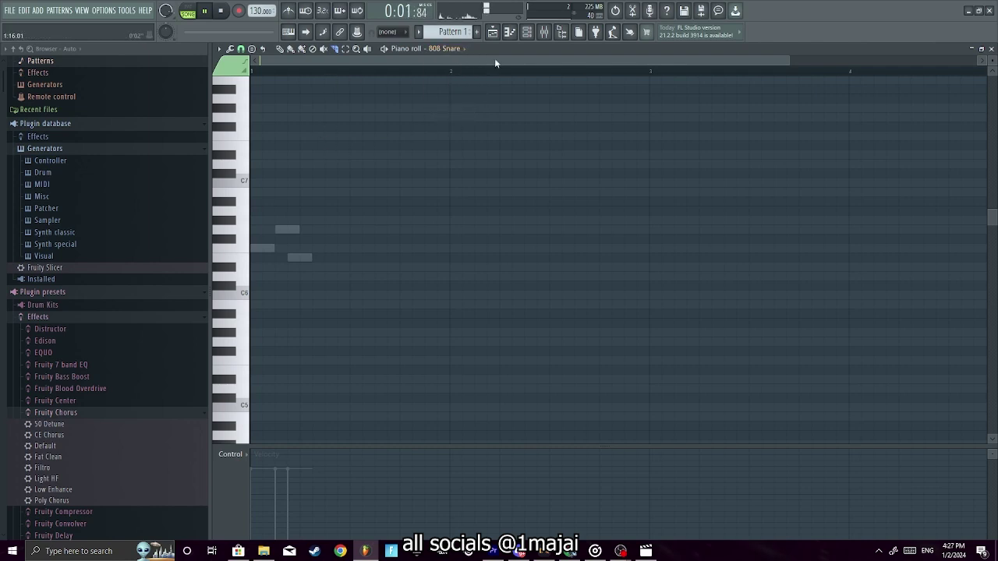
# Close the piano roll and show the channel rack with playback in pattern mode.
pyautogui.click(991, 48)
pyautogui.click(187, 11)
pyautogui.click(528, 32)
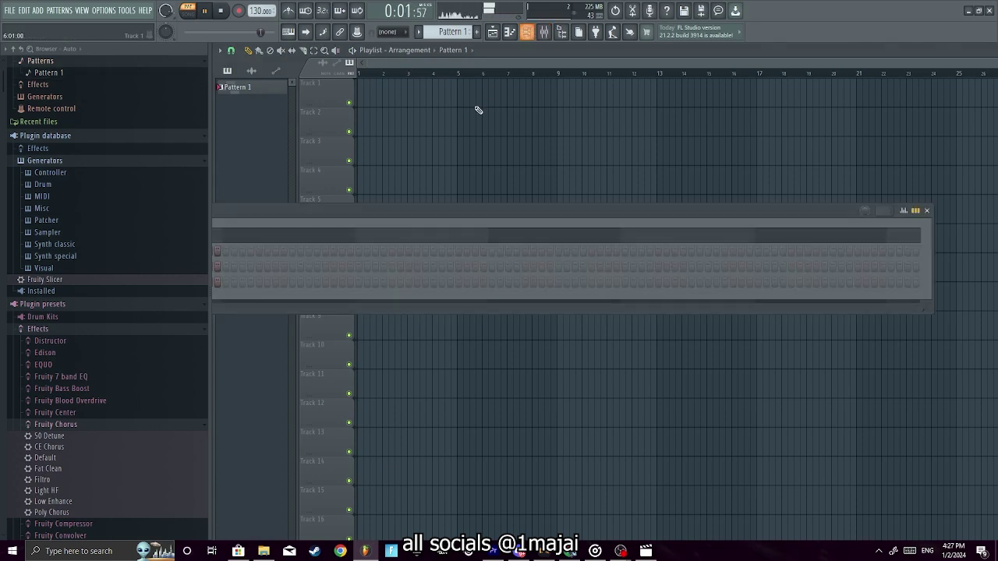
# Add short G#6, D6, C6 and A5 notes to the 808 Kick in the piano roll while the pattern plays, and stop playback.
pyautogui.click(530, 37)
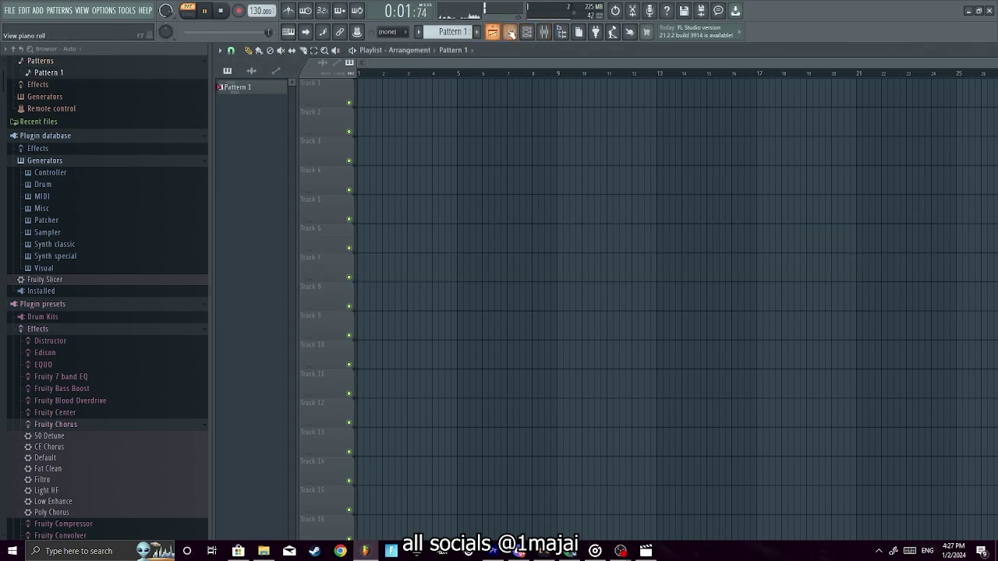
pyautogui.click(510, 31)
pyautogui.moveTo(329, 226); pyautogui.dragTo(303, 222)
pyautogui.click(321, 279)
pyautogui.click(333, 295)
pyautogui.click(349, 323)
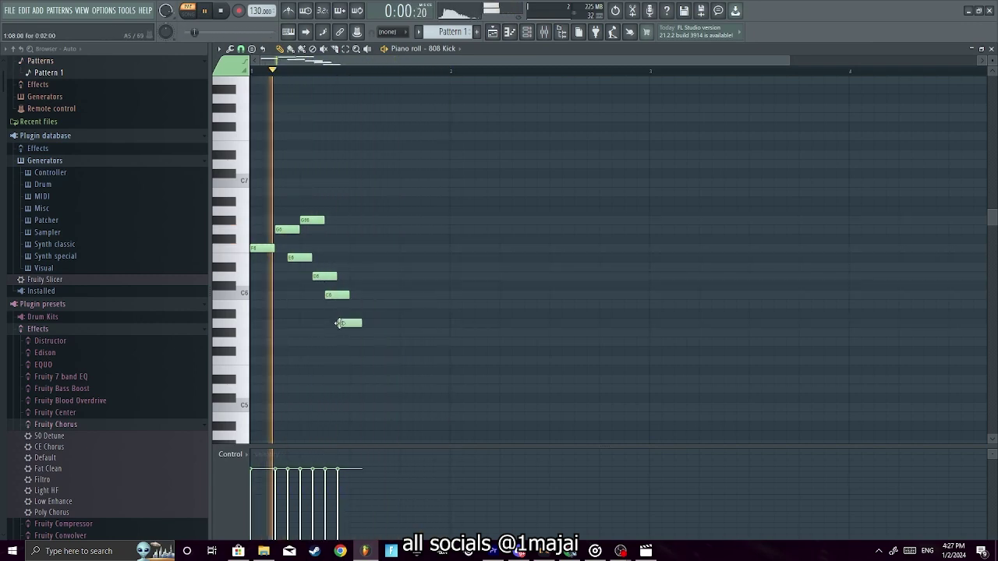
pyautogui.press('space')
# Delete all the notes from the 808 Kick piano roll.
pyautogui.rightClick(350, 323)
pyautogui.rightClick(337, 295)
pyautogui.rightClick(312, 220)
pyautogui.rightClick(262, 248)
pyautogui.rightClick(287, 229)
pyautogui.rightClick(299, 257)
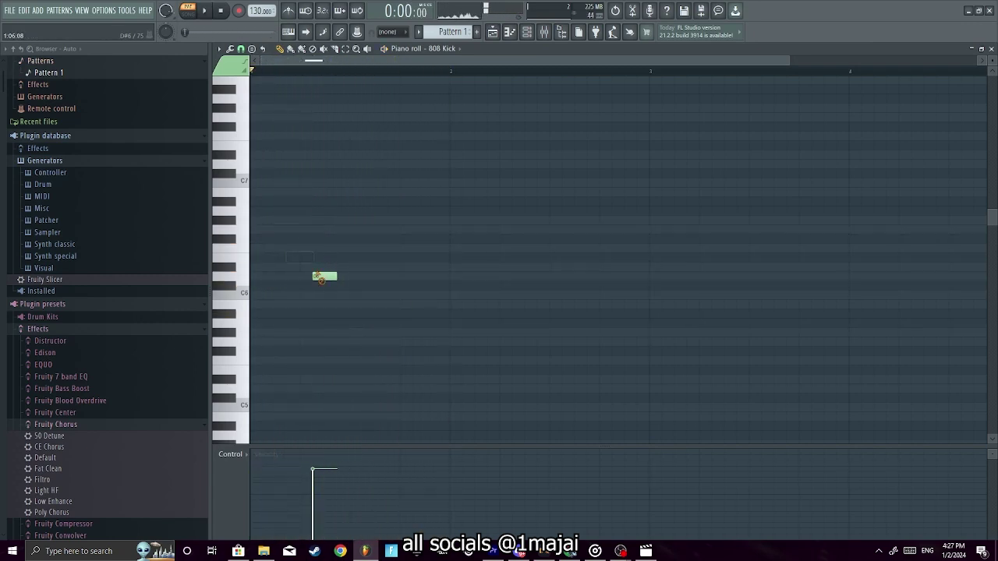
pyautogui.rightClick(325, 276)
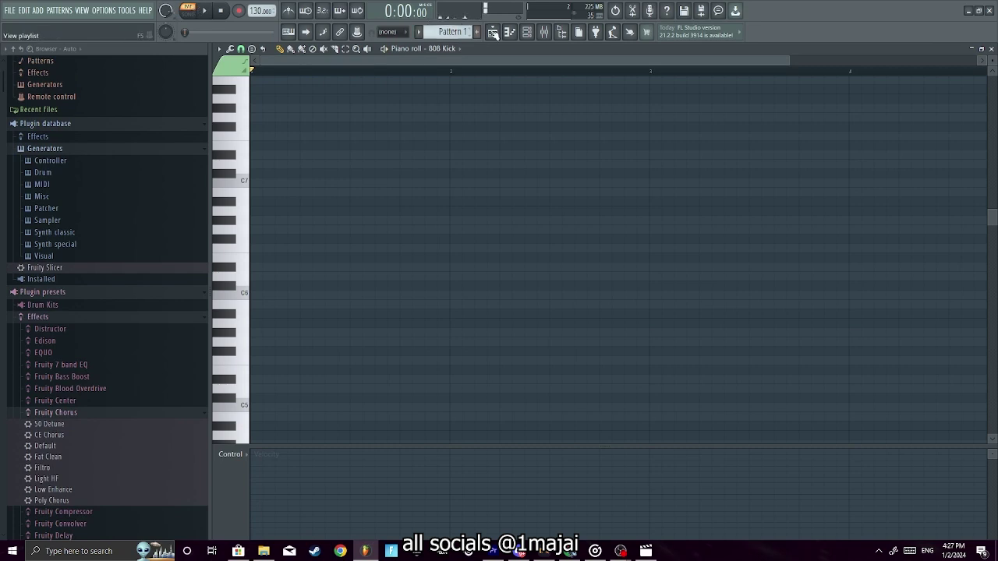
# Show the playlist and channel rack, activate a few 808 Clap steps in the step sequencer, and play the pattern.
pyautogui.click(493, 32)
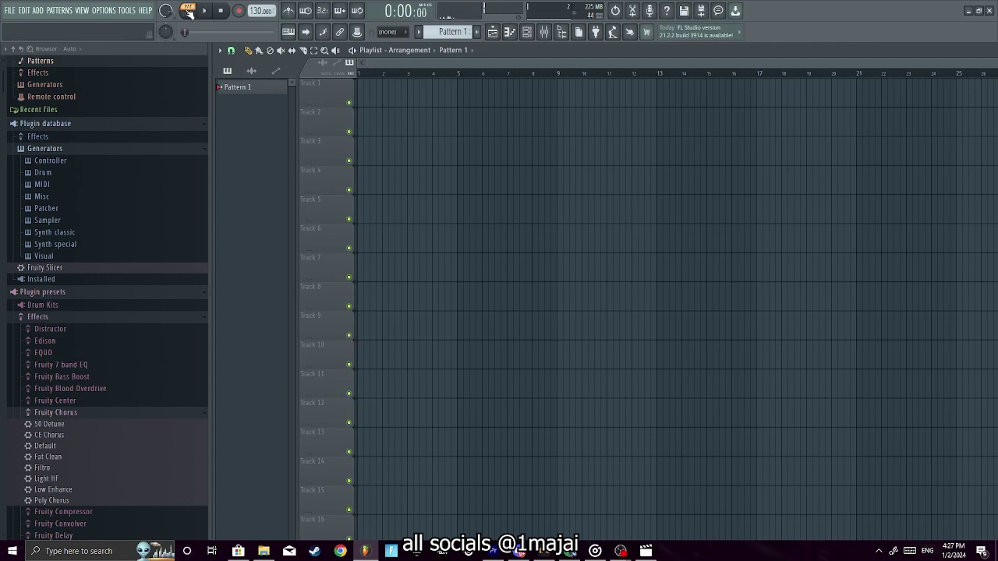
pyautogui.click(526, 34)
pyautogui.moveTo(336, 209); pyautogui.dragTo(371, 181)
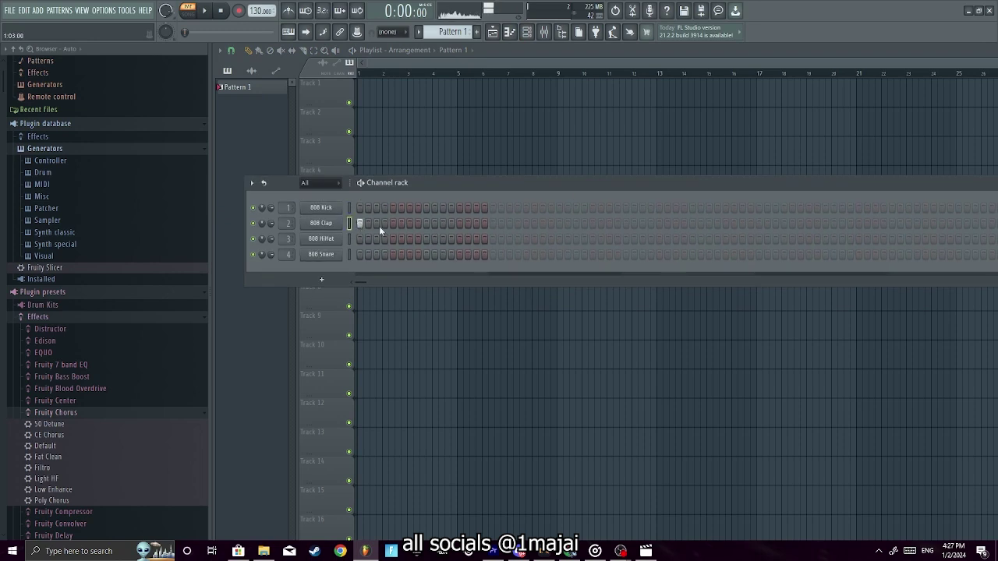
pyautogui.click(410, 224)
pyautogui.click(426, 223)
pyautogui.press('space')
# Place Pattern 1 at the start of Track 1 and try 808 Clap steps 5 to 7 in song mode, closing the channel rack.
pyautogui.click(357, 95)
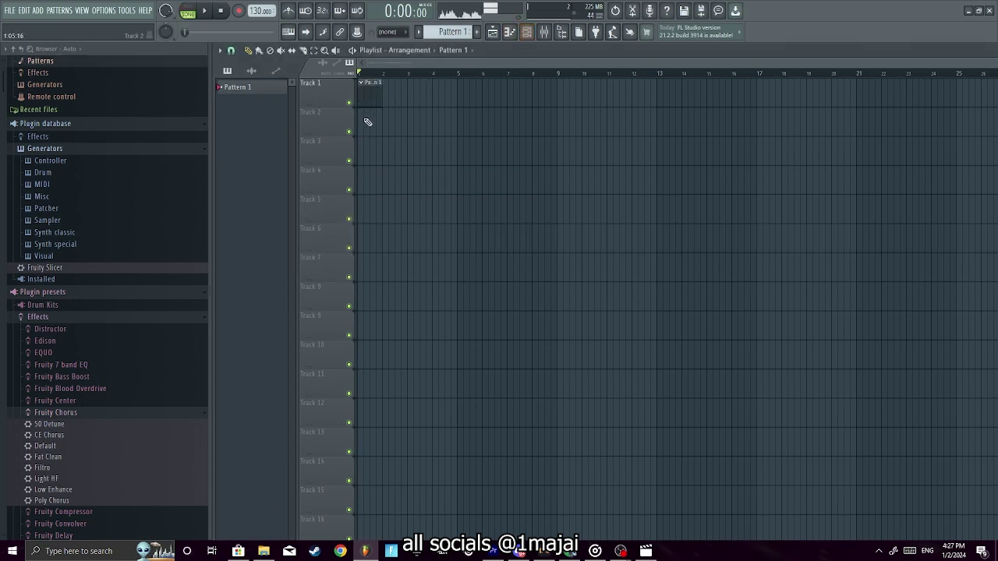
pyautogui.click(527, 32)
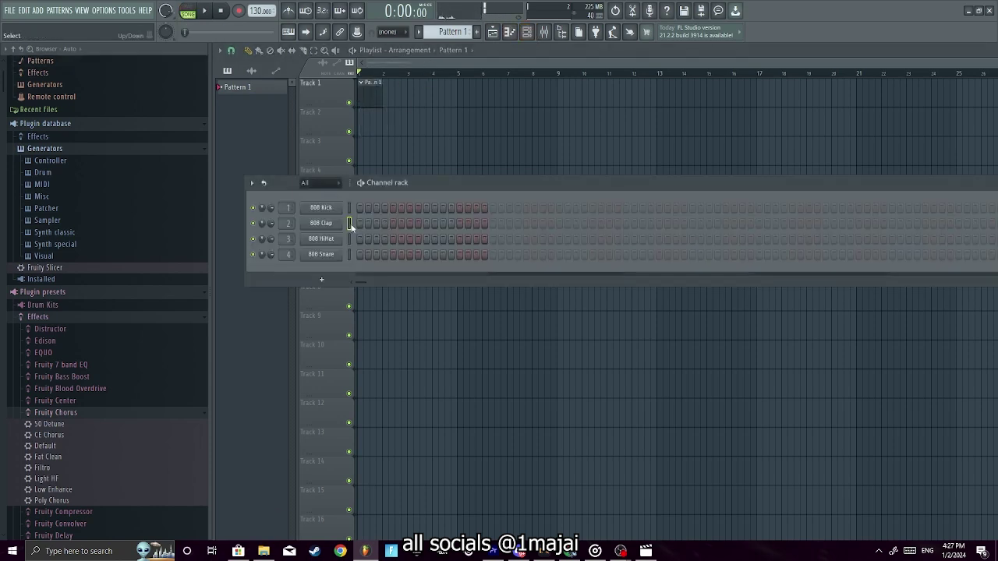
pyautogui.click(394, 225)
pyautogui.click(402, 223)
pyautogui.click(409, 224)
pyautogui.press('space')
pyautogui.rightClick(416, 223)
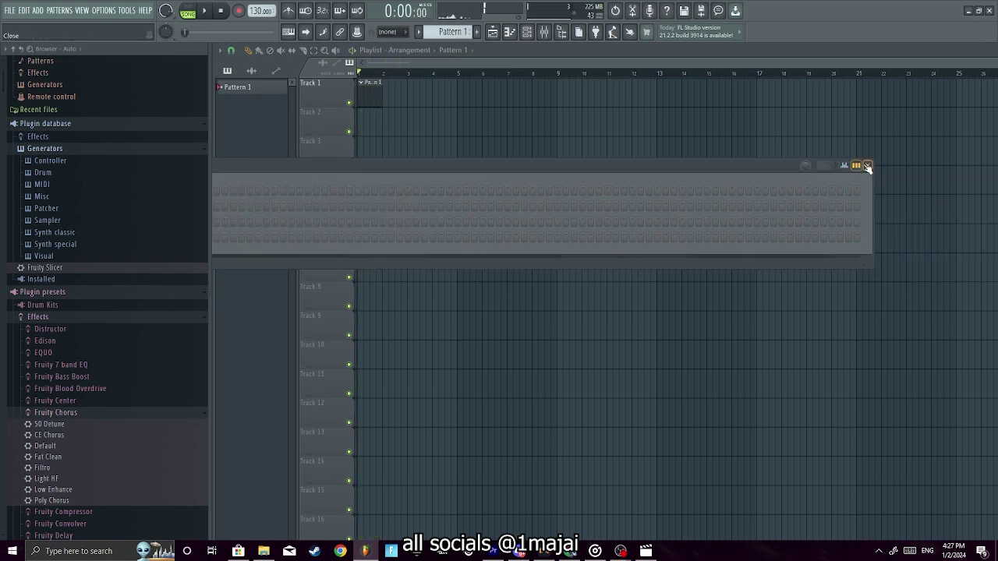
pyautogui.click(867, 166)
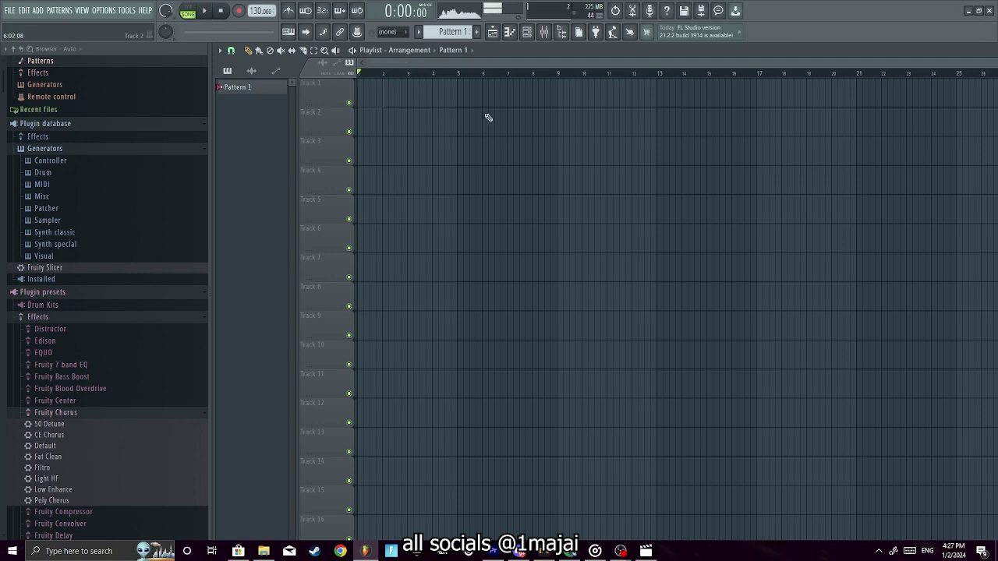
# Switch to File Explorer and place the FREE Glo x Pluggnb x Summrs beat from drive E: at the start of playlist Track 1, and play it.
pyautogui.click(263, 551)
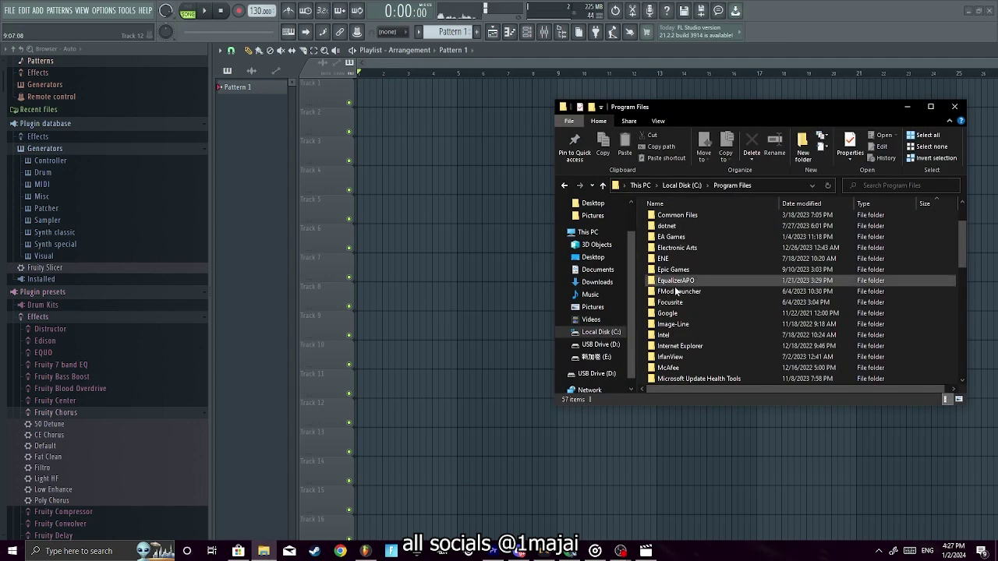
pyautogui.click(591, 344)
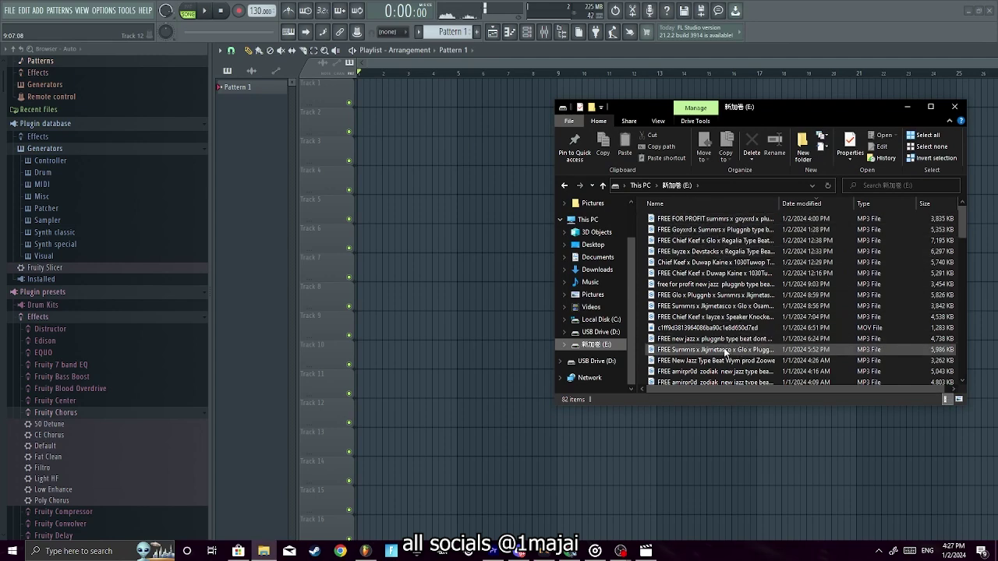
pyautogui.scroll(-4, 713, 344)
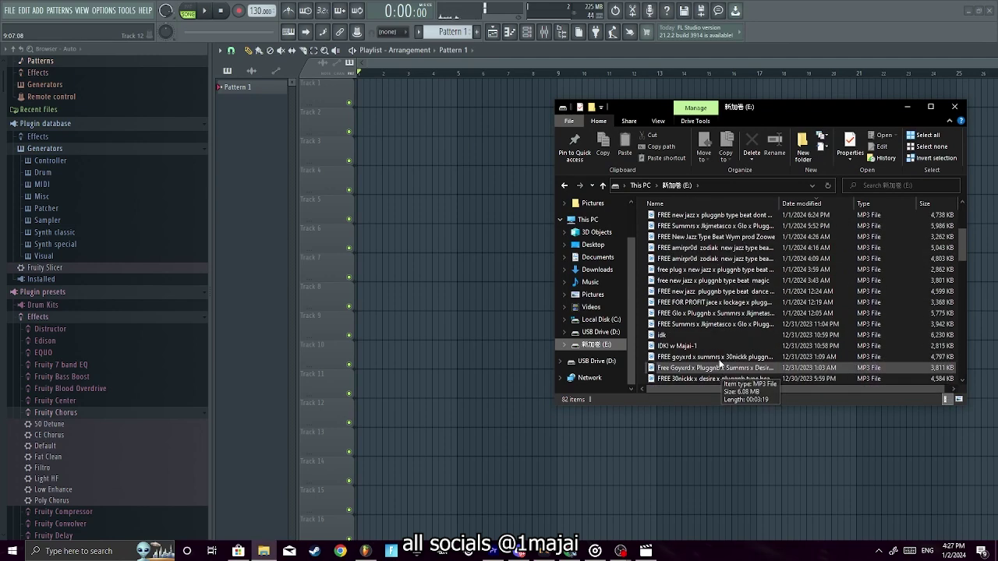
pyautogui.moveTo(705, 317); pyautogui.dragTo(359, 99)
pyautogui.press('space')
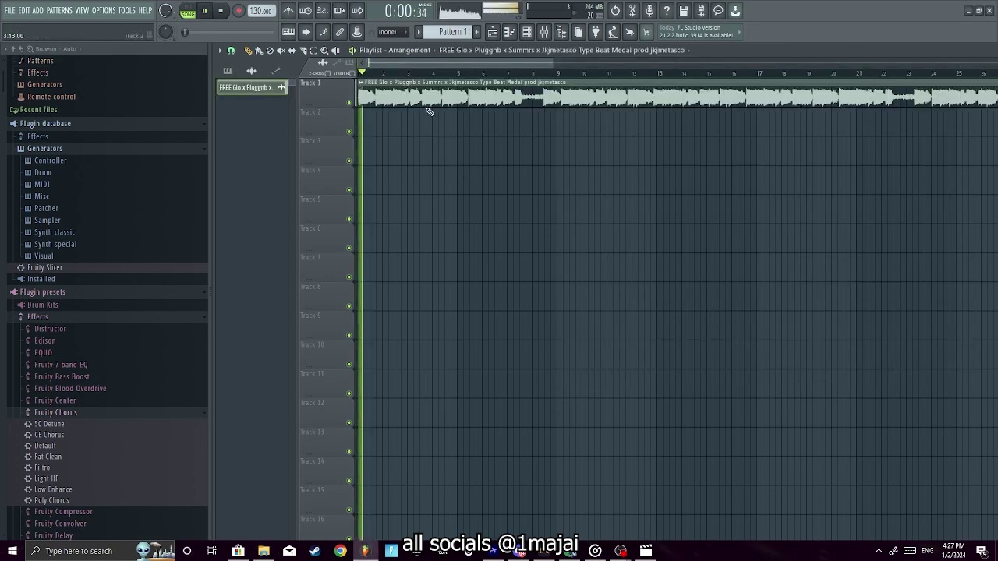
pyautogui.moveTo(553, 67); pyautogui.dragTo(466, 71)
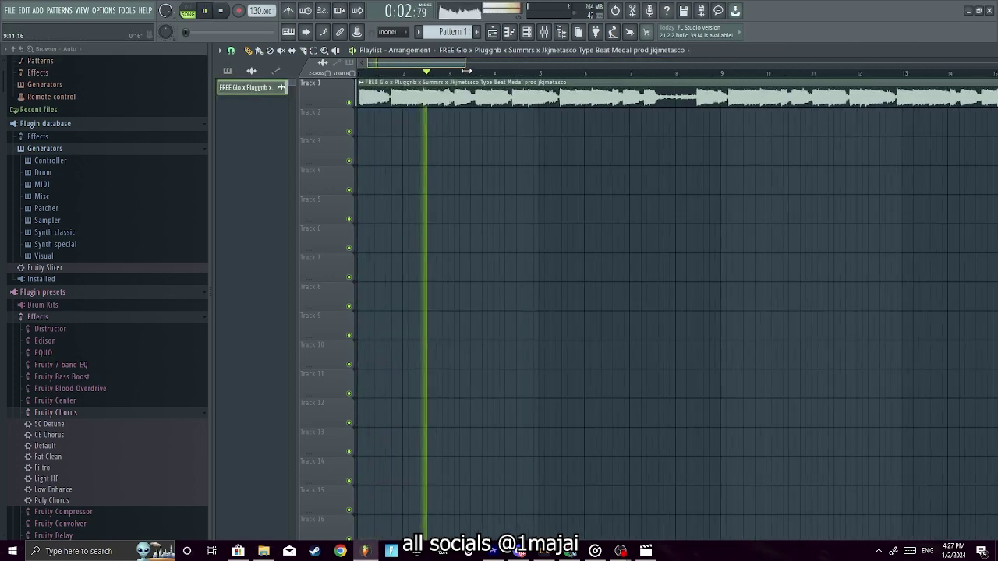
pyautogui.press('space')
# Show the mixer and load the saved mixer track state "majai main" onto Insert 5.
pyautogui.click(528, 32)
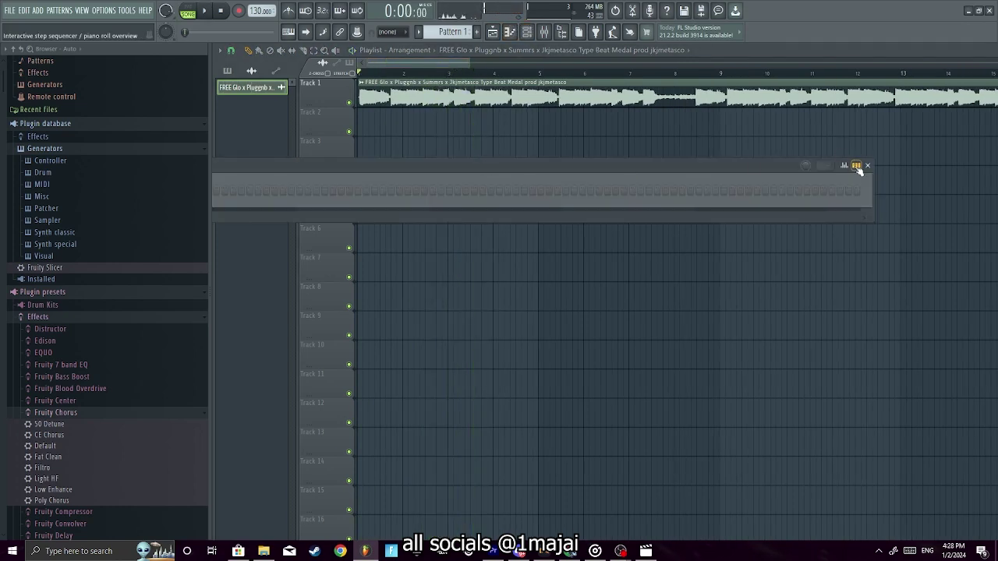
pyautogui.click(867, 166)
pyautogui.click(547, 34)
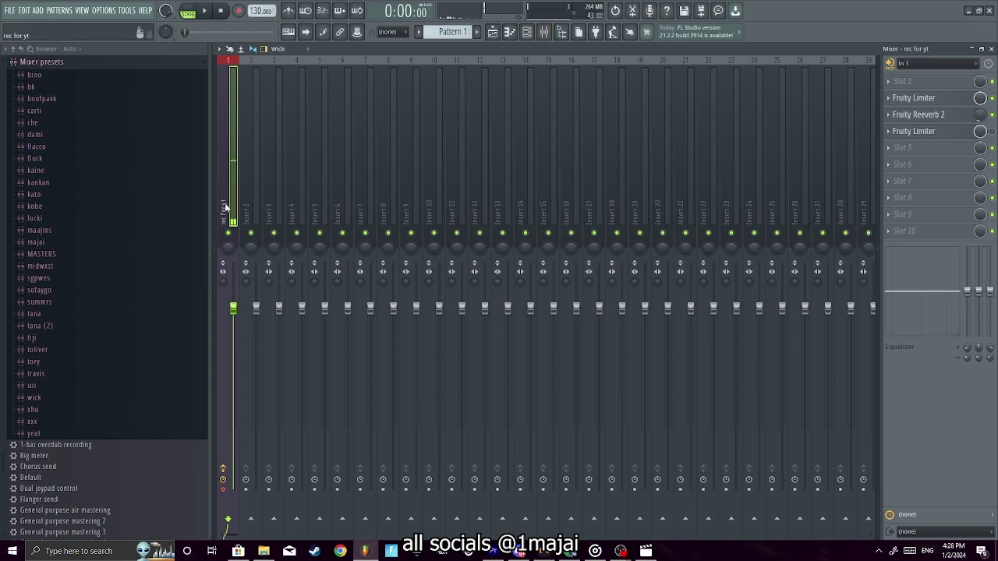
pyautogui.click(367, 117)
pyautogui.rightClick(378, 58)
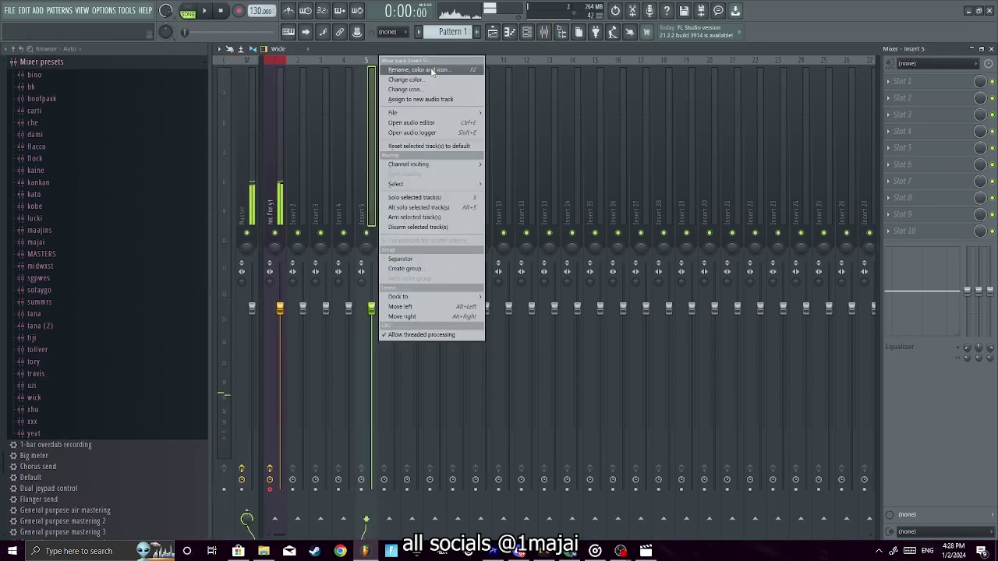
pyautogui.moveTo(397, 113)
pyautogui.click(535, 17)
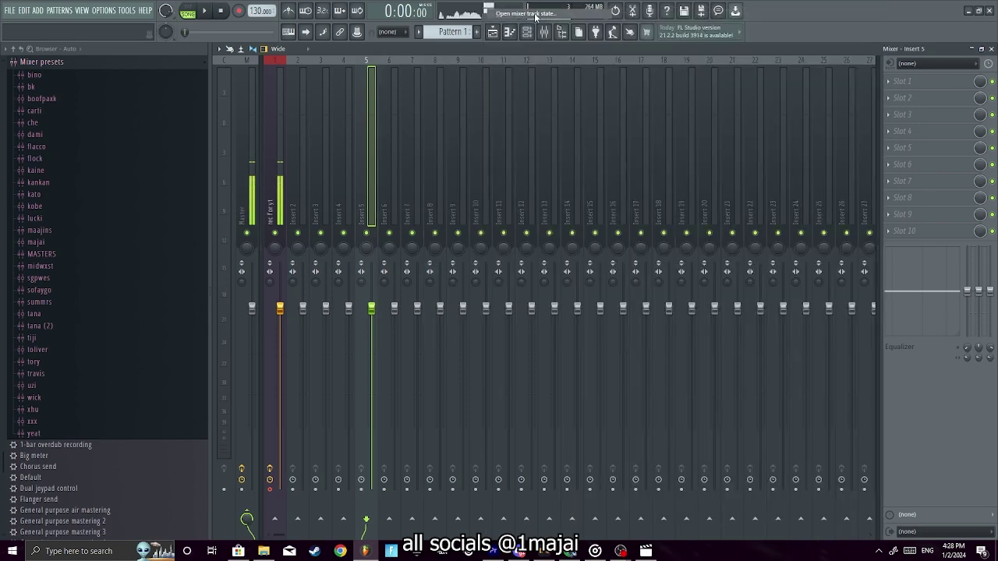
pyautogui.click(146, 103)
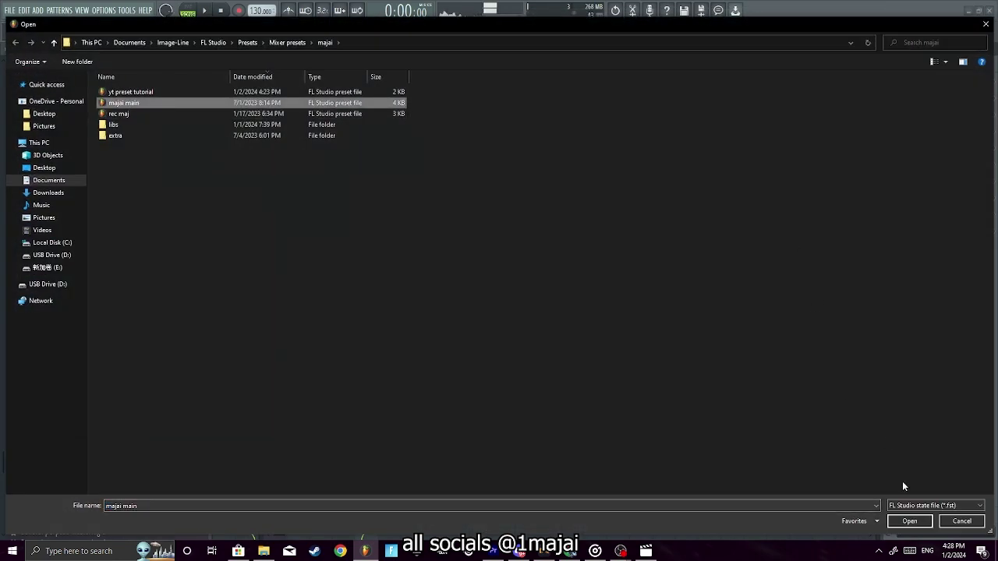
pyautogui.click(909, 520)
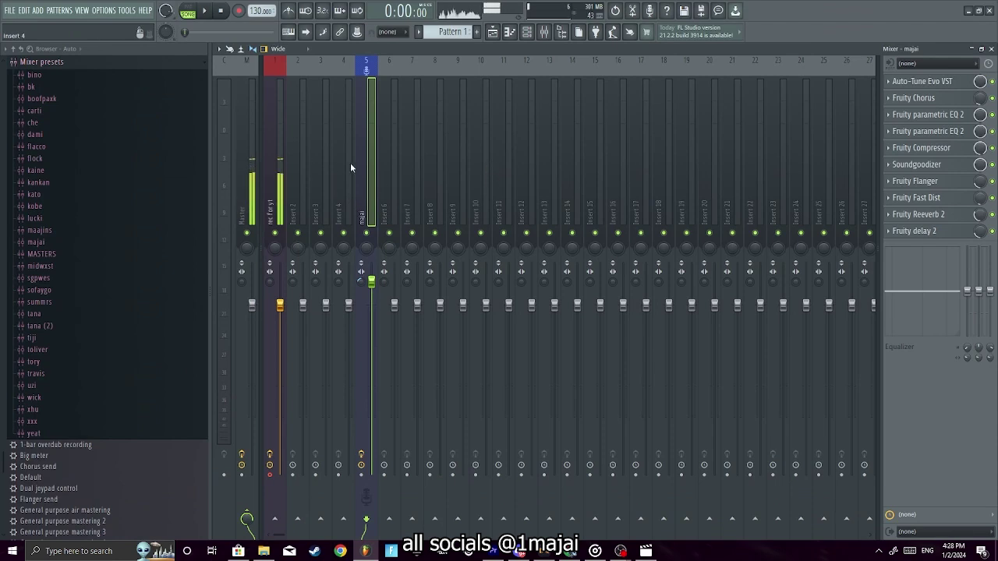
# Load a saved mixer track state containing Auto-Tune Evo and Fruity Limiter onto Insert 2.
pyautogui.click(343, 163)
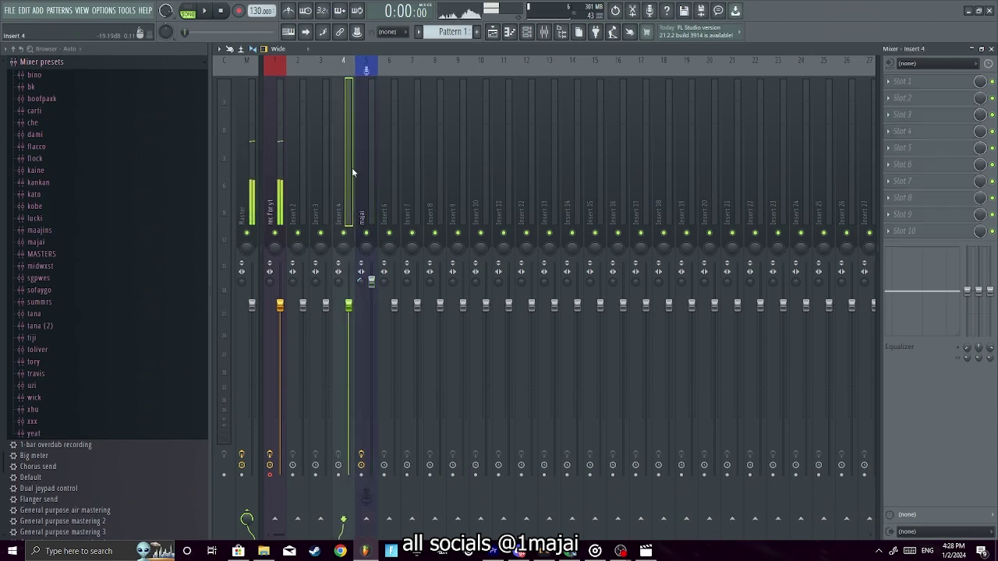
pyautogui.click(360, 170)
pyautogui.click(301, 178)
pyautogui.rightClick(303, 183)
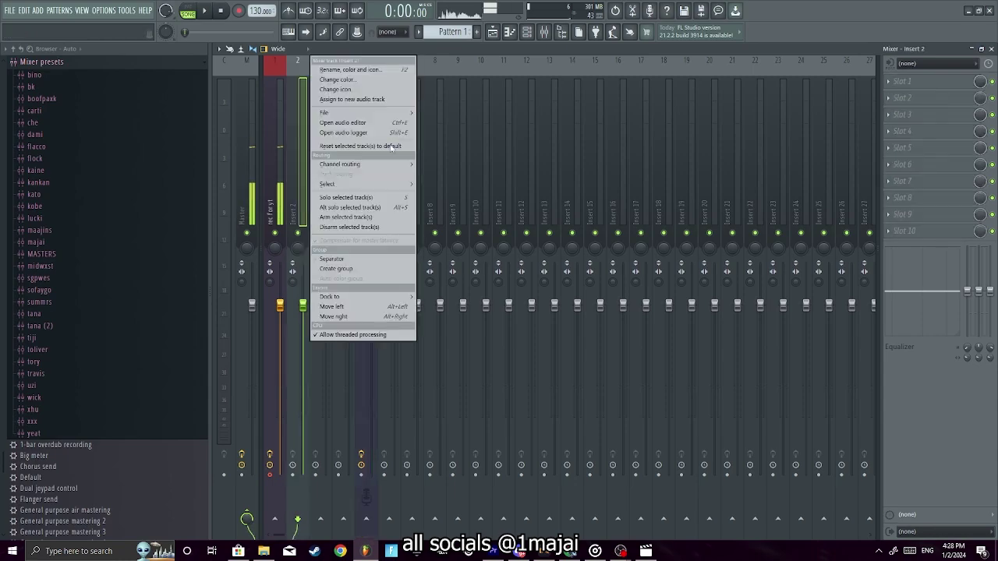
pyautogui.moveTo(351, 112)
pyautogui.click(508, 24)
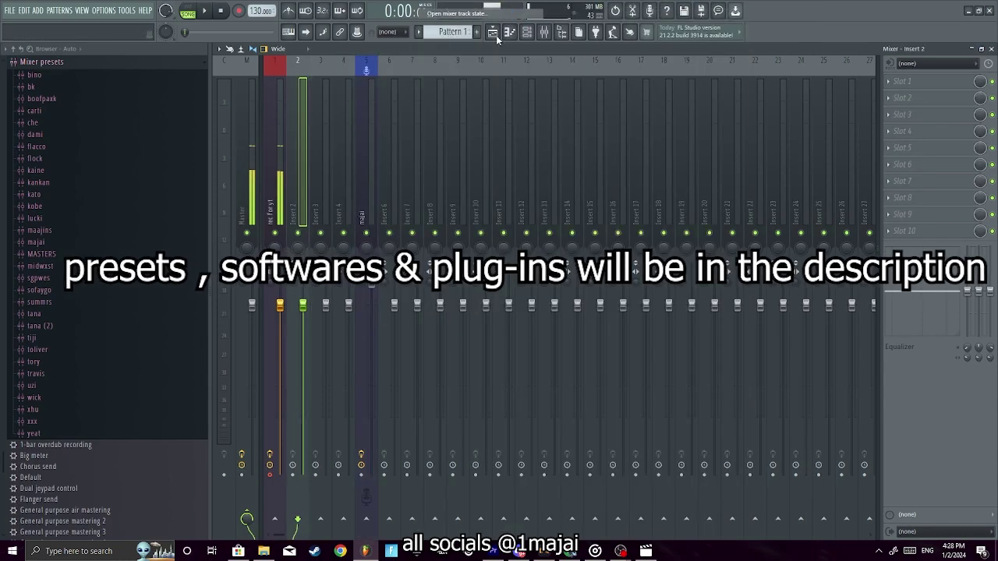
pyautogui.click(228, 115)
pyautogui.doubleClick(228, 117)
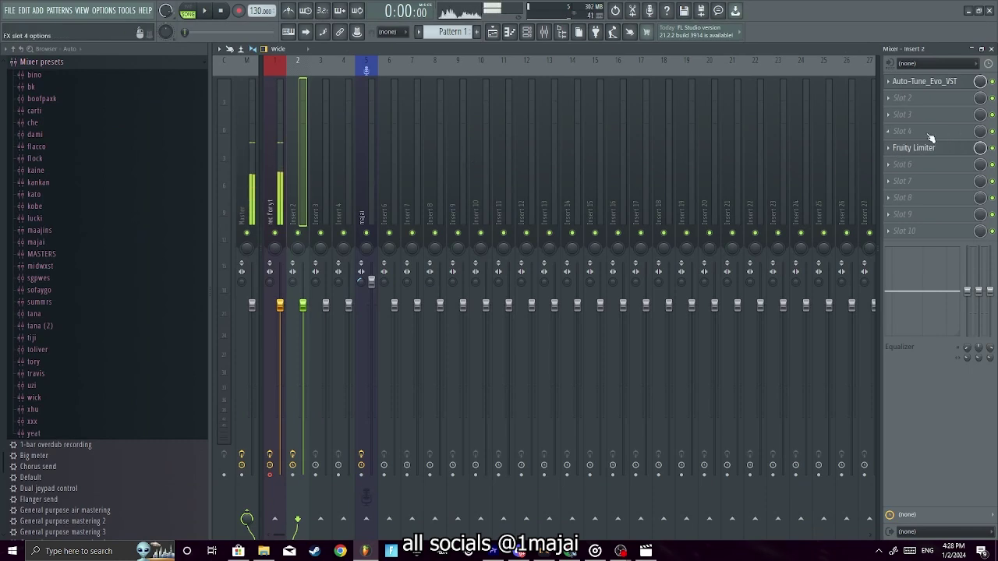
# Arm the majai mixer track and record a vocal take over the beat in the playlist.
pyautogui.click(367, 202)
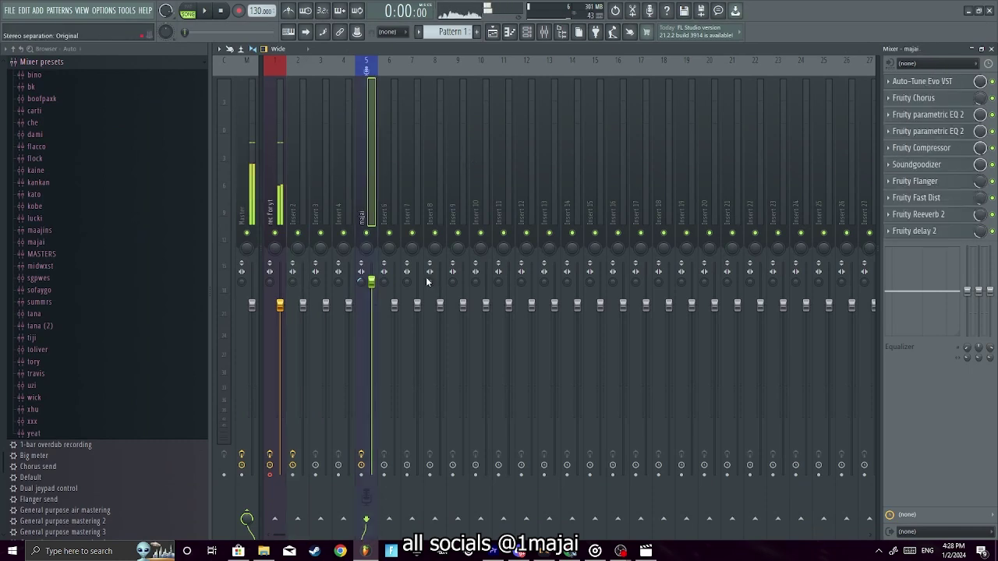
pyautogui.click(991, 49)
pyautogui.press('space')
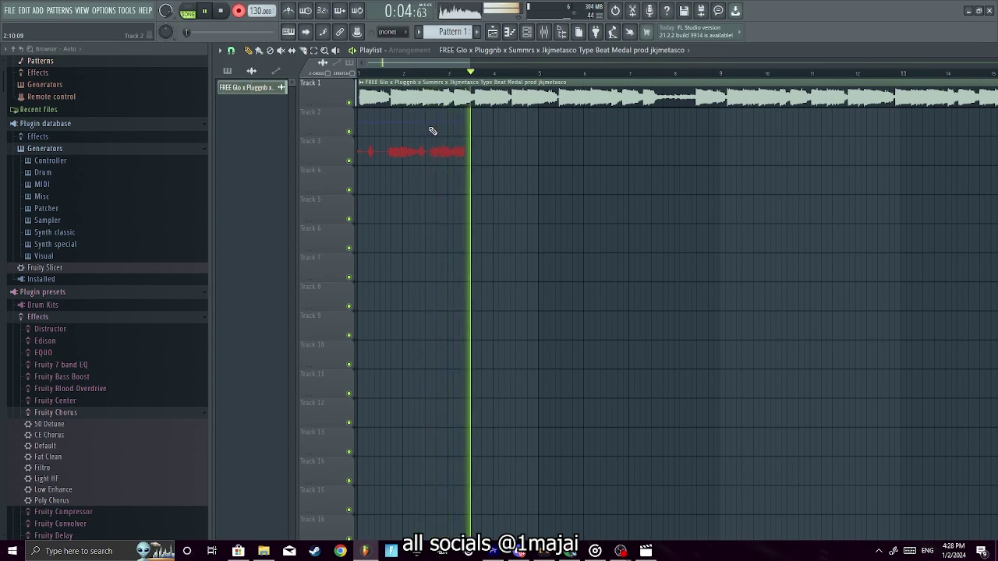
pyautogui.press('space')
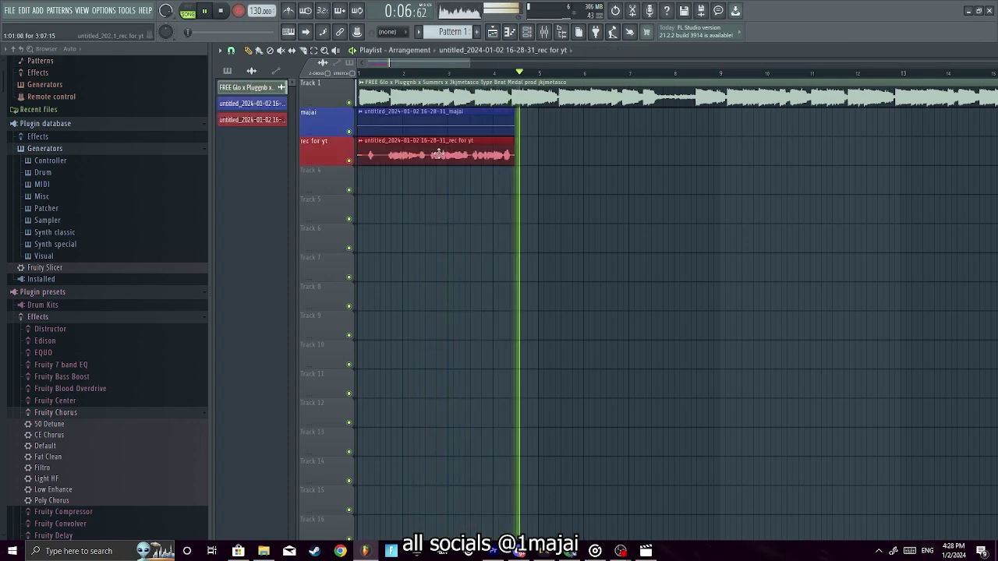
# Try removing the recorded rec for yt clip, undo that, and delete the majai clip from playlist track 2, stopping playback.
pyautogui.rightClick(439, 147)
pyautogui.hotkey('ctrl', 'z')
pyautogui.rightClick(448, 134)
pyautogui.press('space')
# Arm mixer track Insert 2 for recording and set its audio input to In 1.
pyautogui.click(545, 32)
pyautogui.click(277, 212)
pyautogui.click(296, 205)
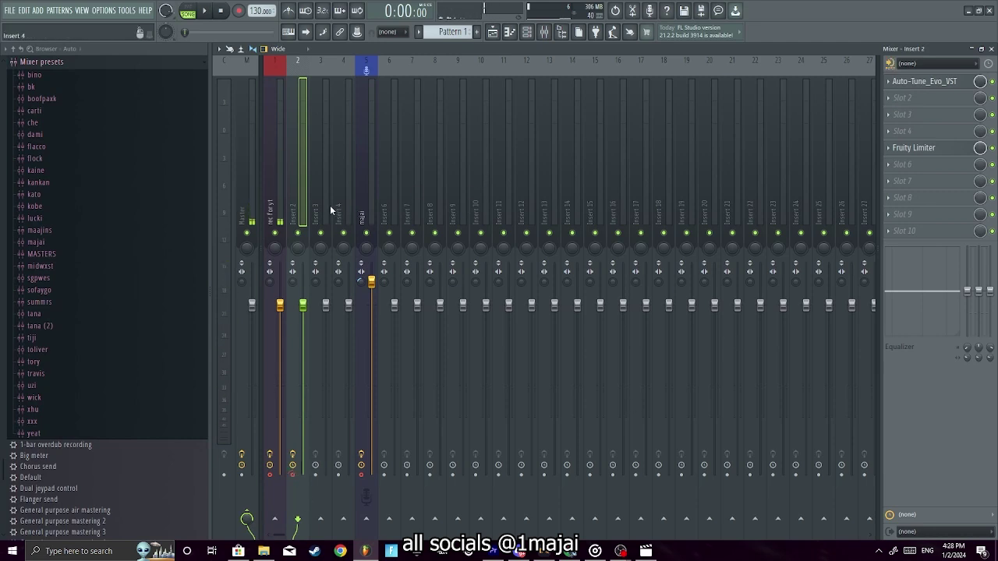
pyautogui.click(953, 71)
pyautogui.click(910, 100)
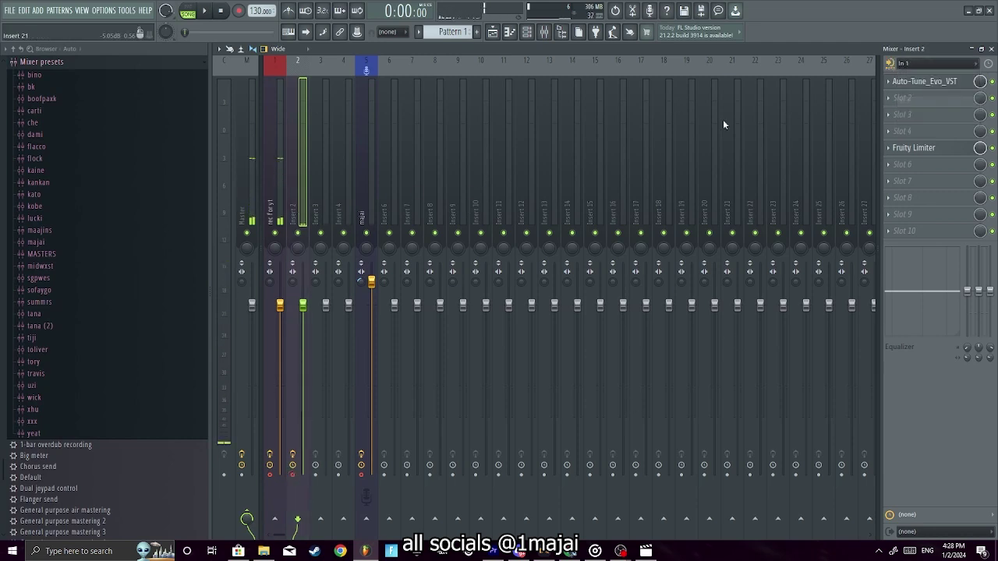
# Play the beat, view the Auto-Tune Evo settings on the majai mixer track, and stop playback with the mixer shown.
pyautogui.press('space')
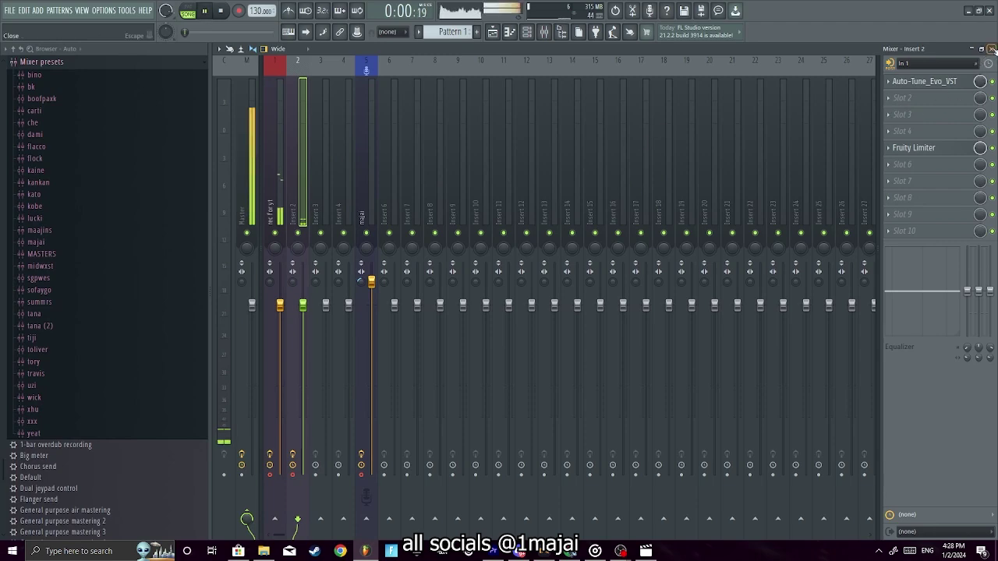
pyautogui.click(991, 49)
pyautogui.click(543, 32)
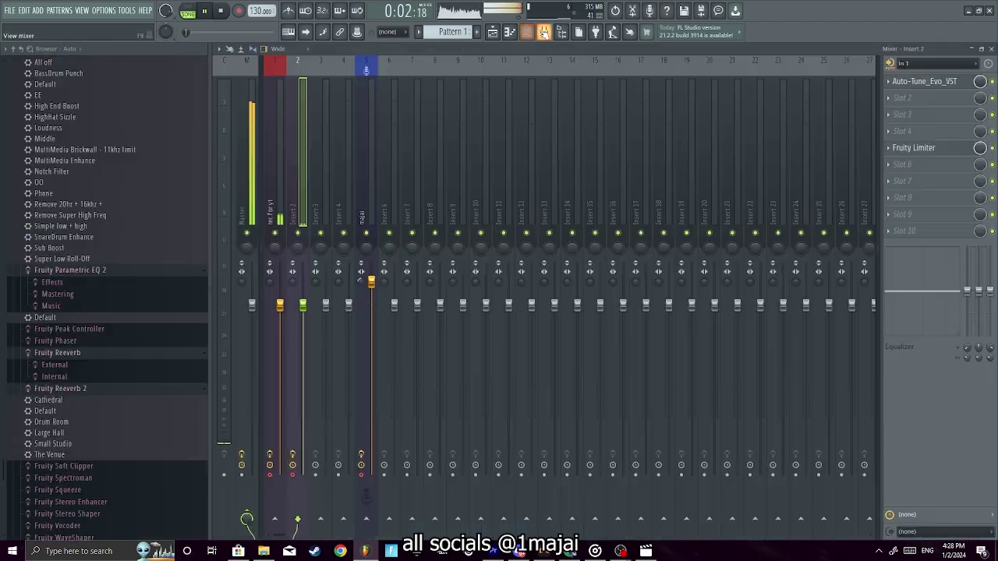
pyautogui.click(935, 81)
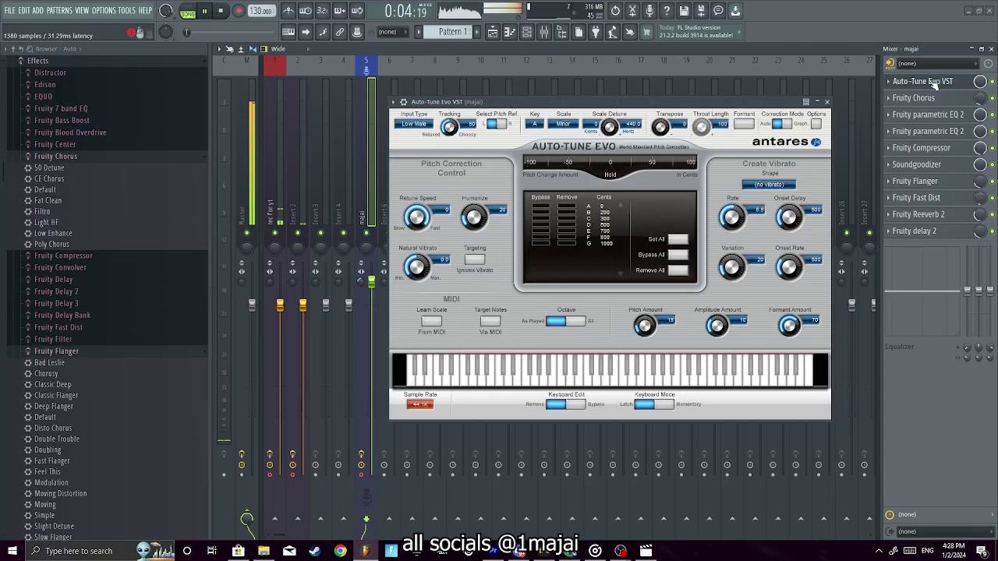
pyautogui.click(828, 101)
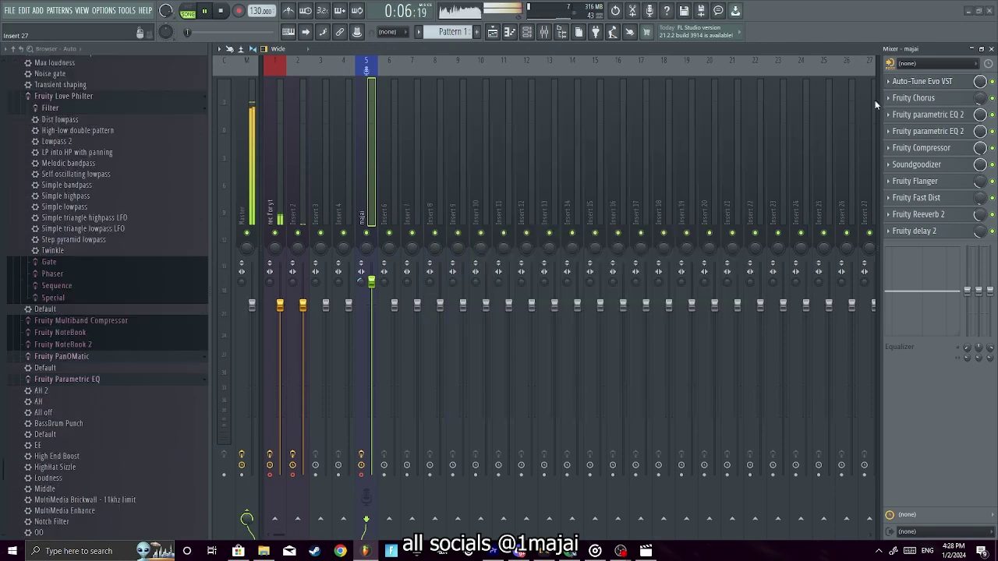
pyautogui.press('F5')
pyautogui.press('space')
pyautogui.click(535, 37)
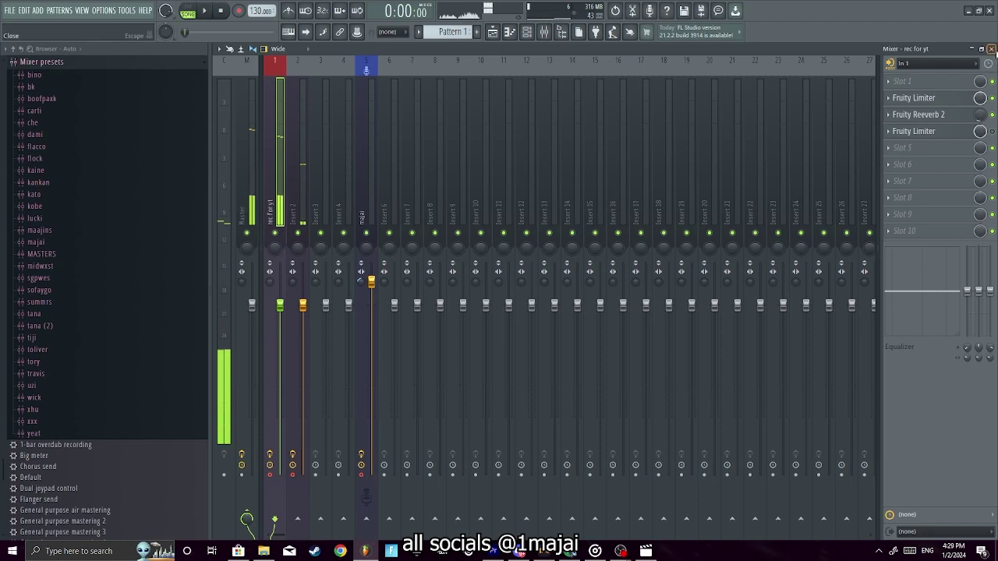
# Set the audio input of the Insert 2 and majai mixer tracks to In 1.
pyautogui.click(991, 49)
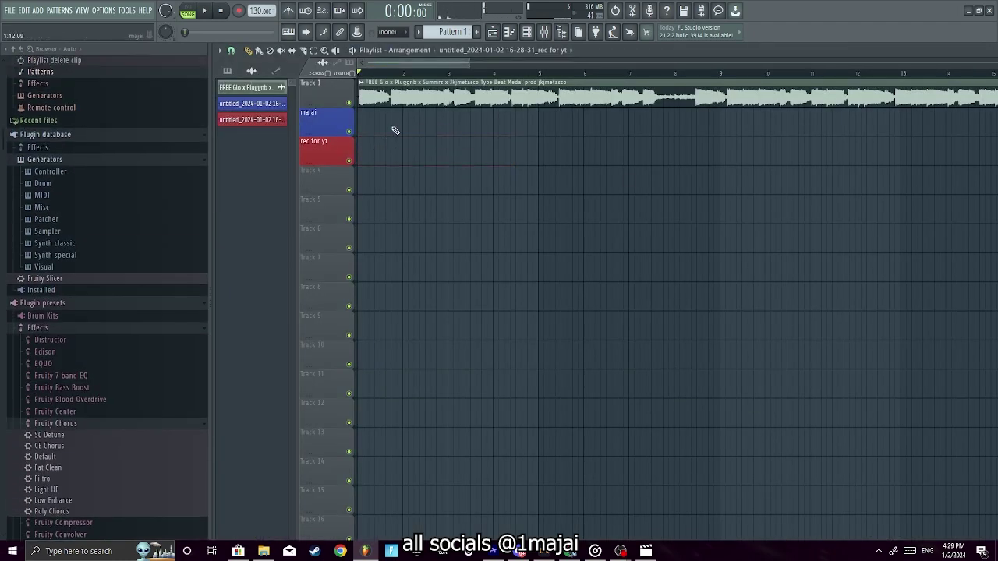
pyautogui.click(542, 36)
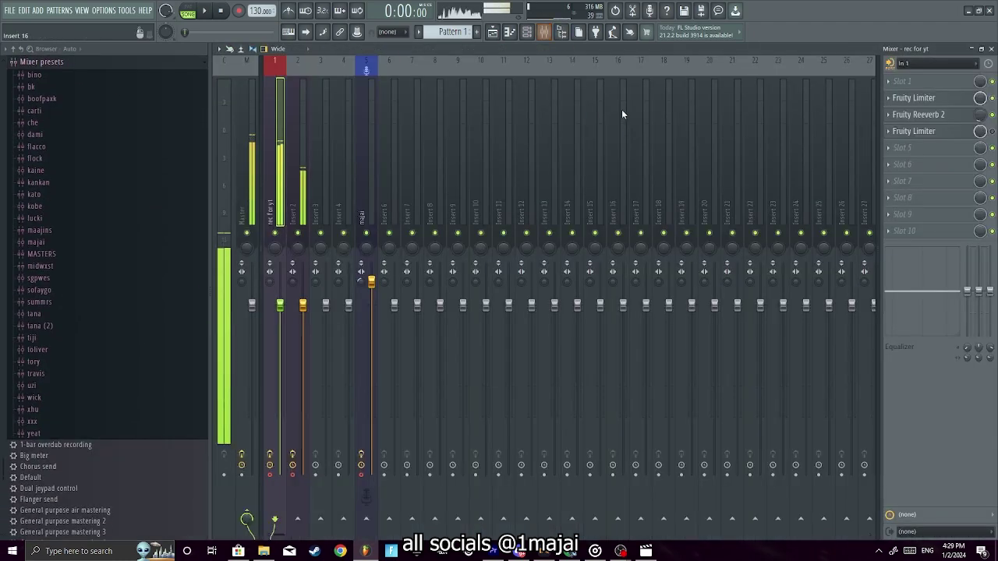
pyautogui.click(308, 145)
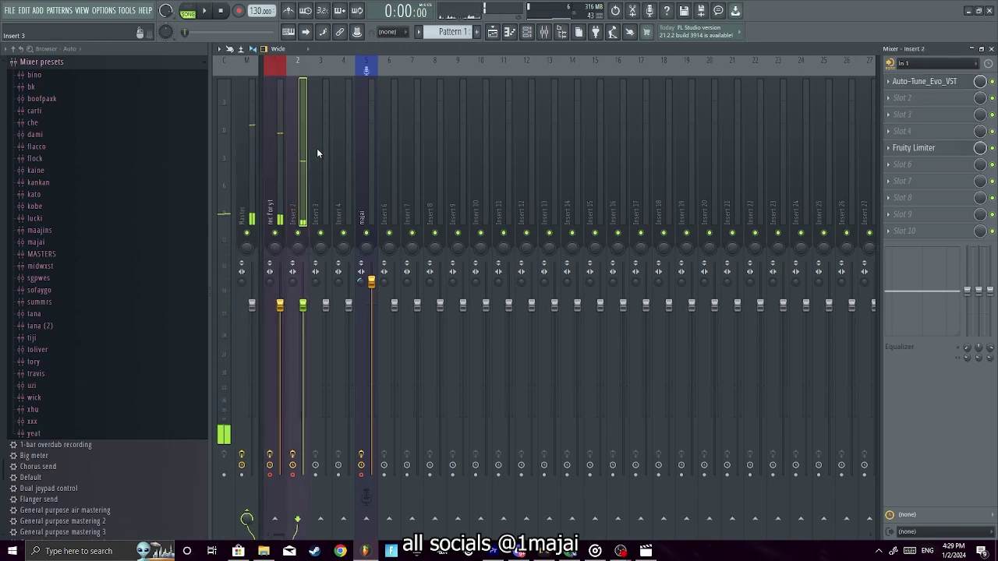
pyautogui.click(907, 63)
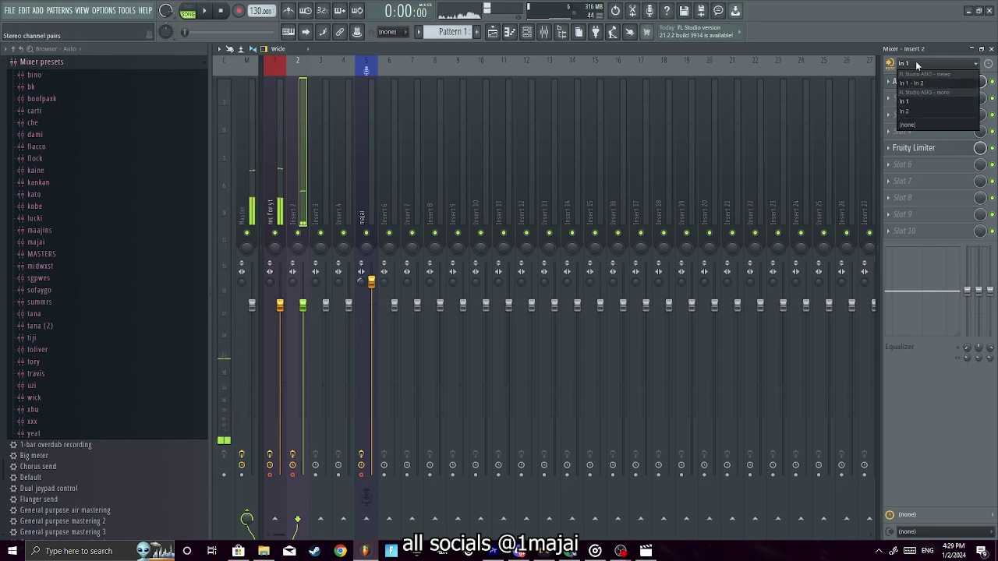
pyautogui.click(905, 103)
pyautogui.click(373, 183)
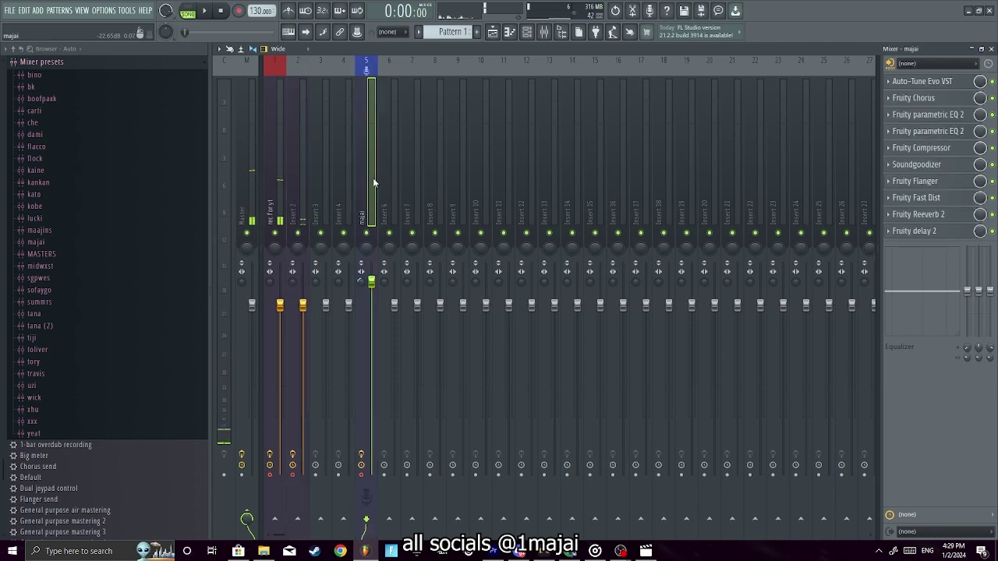
pyautogui.click(939, 62)
pyautogui.click(904, 103)
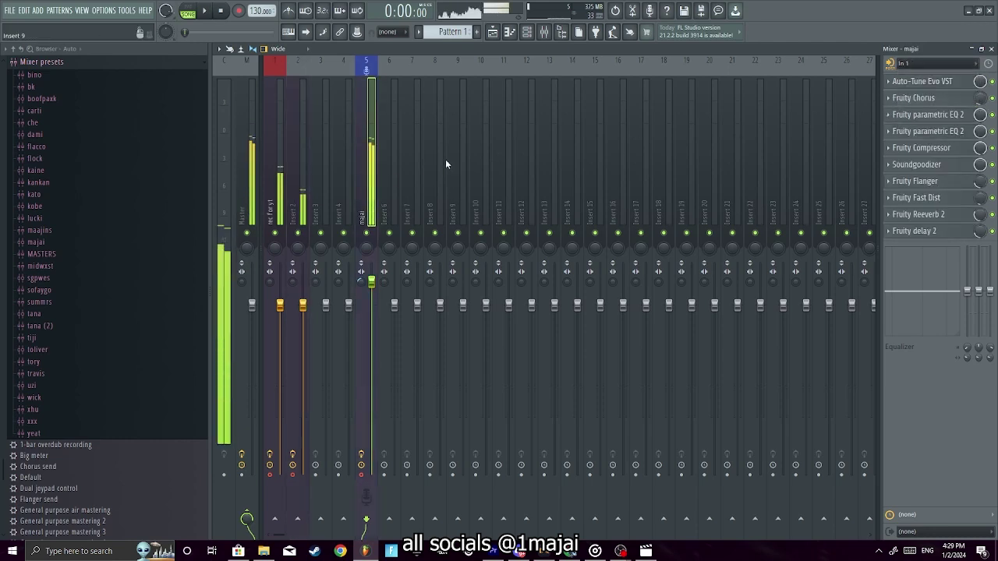
# Disarm recording on the rec for yt and majai mixer tracks, keep Insert 2 armed, and select Insert 2.
pyautogui.click(282, 192)
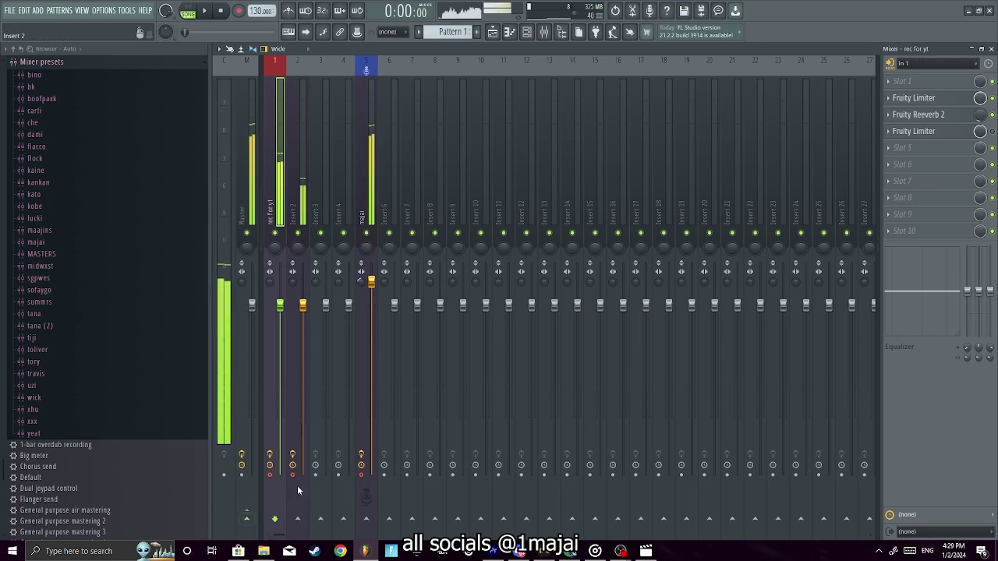
pyautogui.click(289, 169)
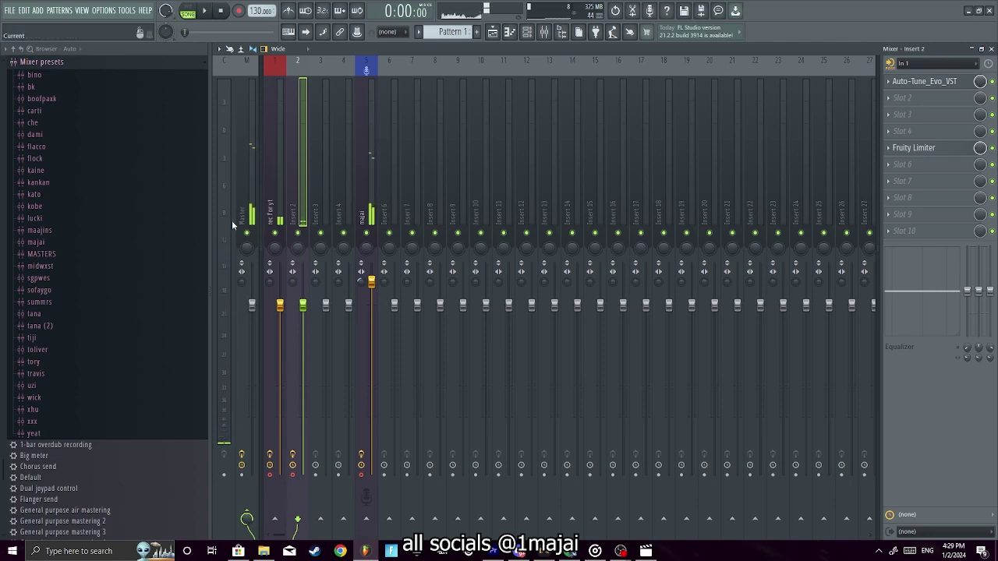
pyautogui.click(275, 478)
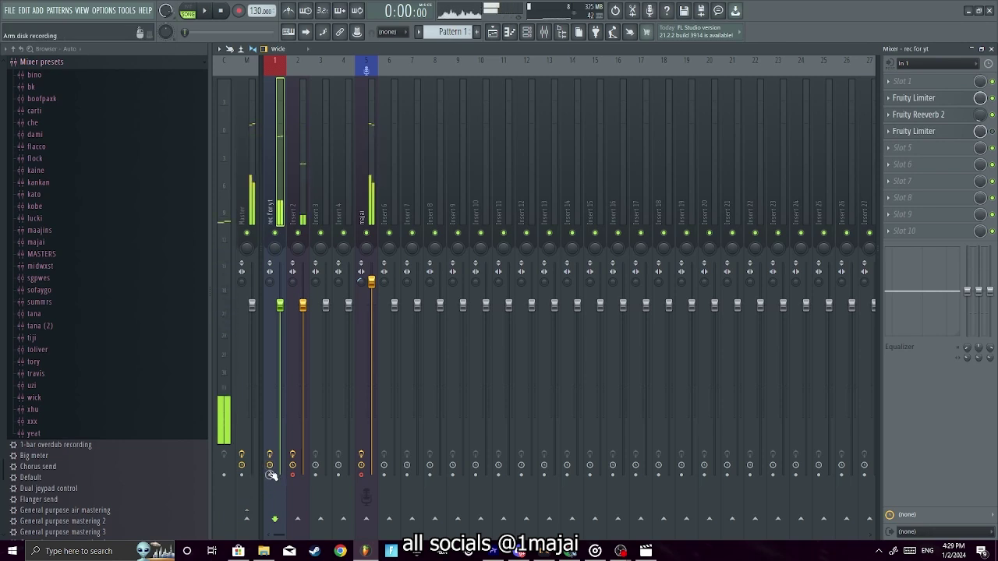
pyautogui.click(361, 475)
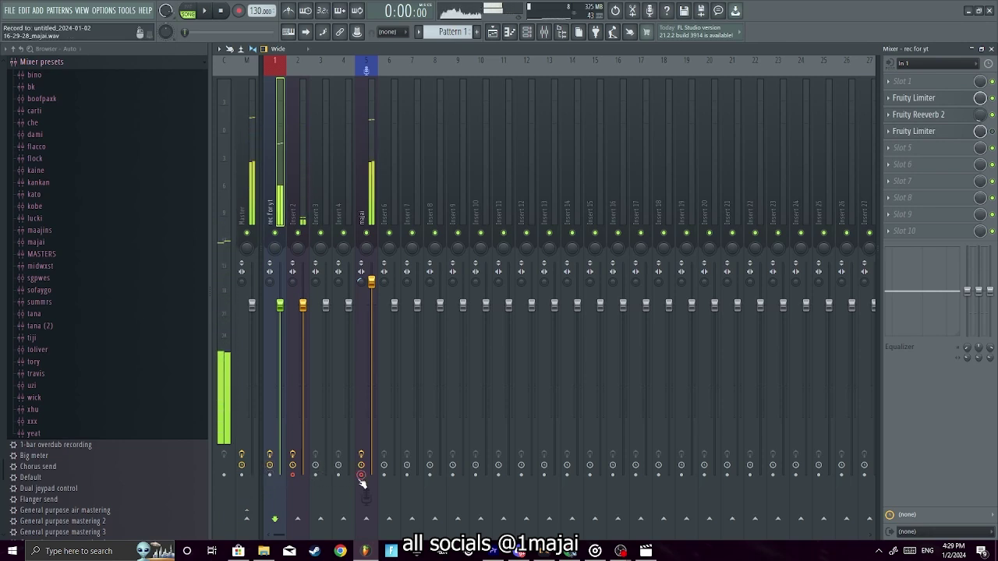
pyautogui.click(361, 476)
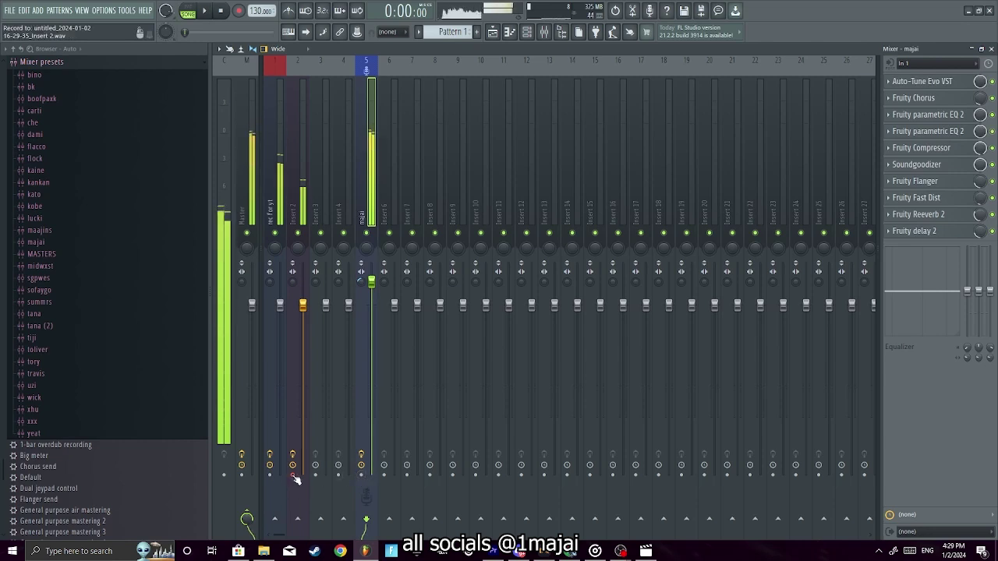
pyautogui.click(304, 211)
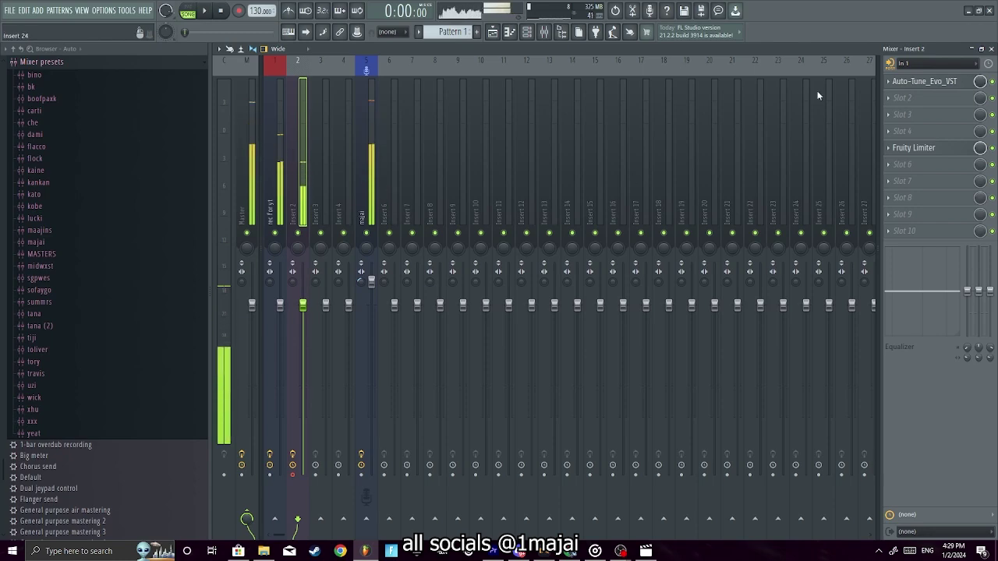
# Record a vocal take from Insert 2 over the beat in the playlist, then stop with the mixer shown.
pyautogui.click(990, 49)
pyautogui.press('space')
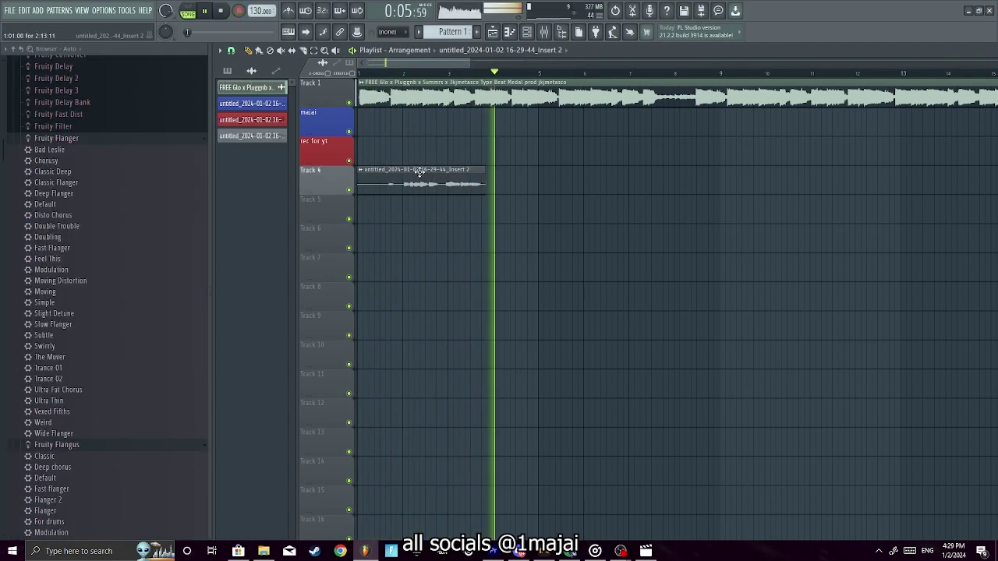
pyautogui.click(546, 33)
pyautogui.press('space')
# Set the key to C# in Auto-Tune Evo on the majai mixer track.
pyautogui.click(366, 165)
pyautogui.click(912, 81)
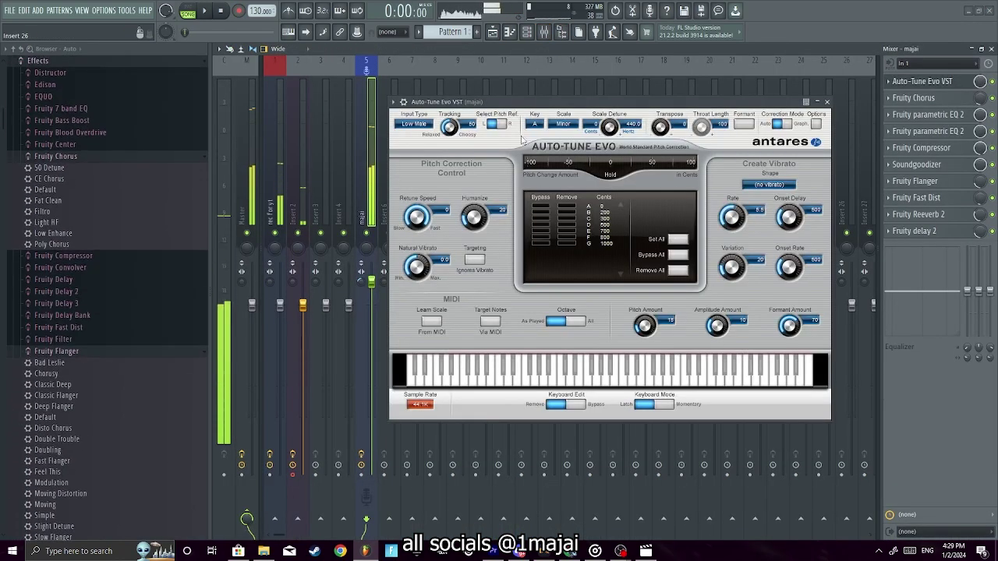
pyautogui.click(534, 124)
pyautogui.click(546, 149)
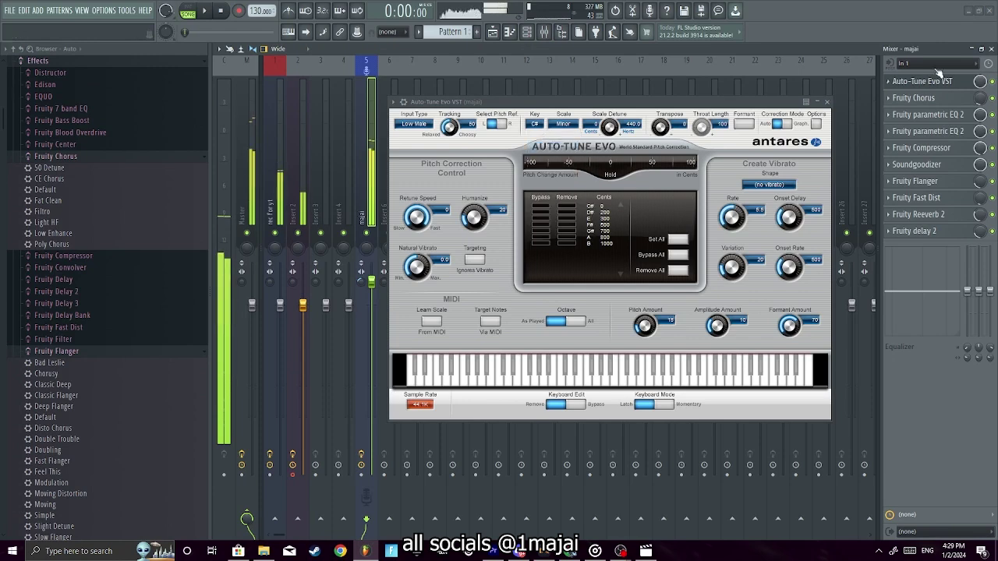
# Play the take on playlist Track 4, route its channel to mixer track Insert 4, and close the Auto-Tune Evo and channel windows.
pyautogui.click(991, 48)
pyautogui.press('space')
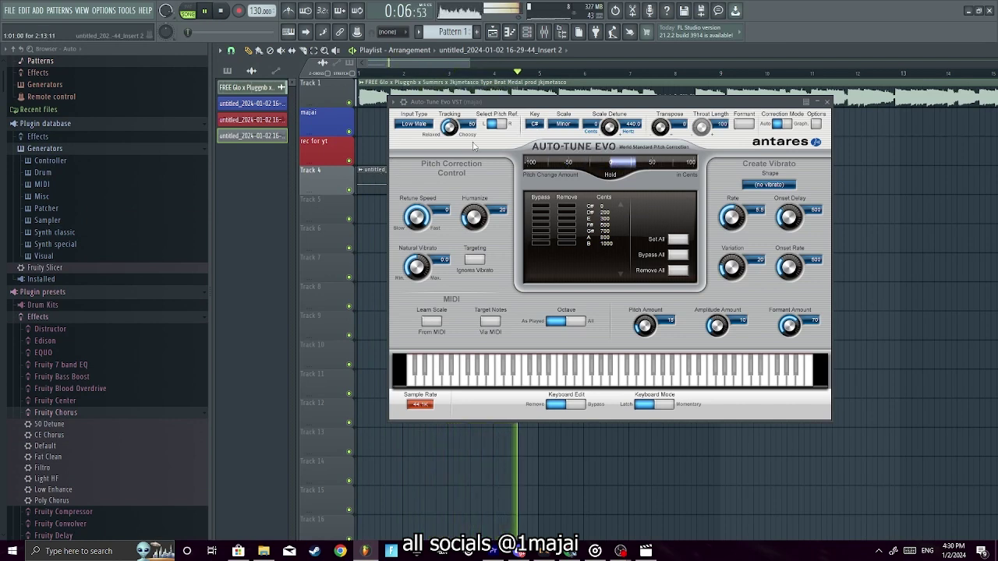
pyautogui.doubleClick(377, 170)
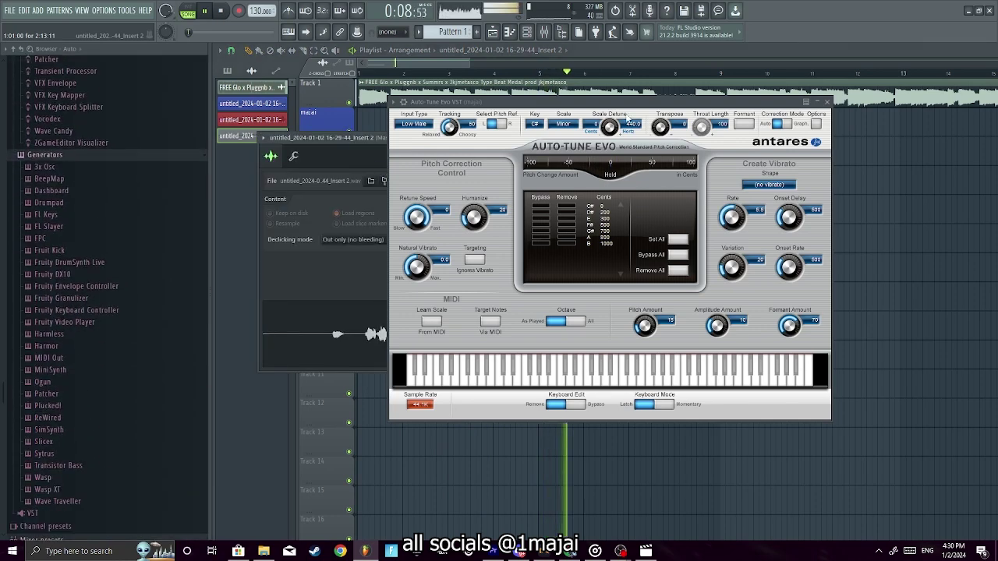
pyautogui.click(826, 101)
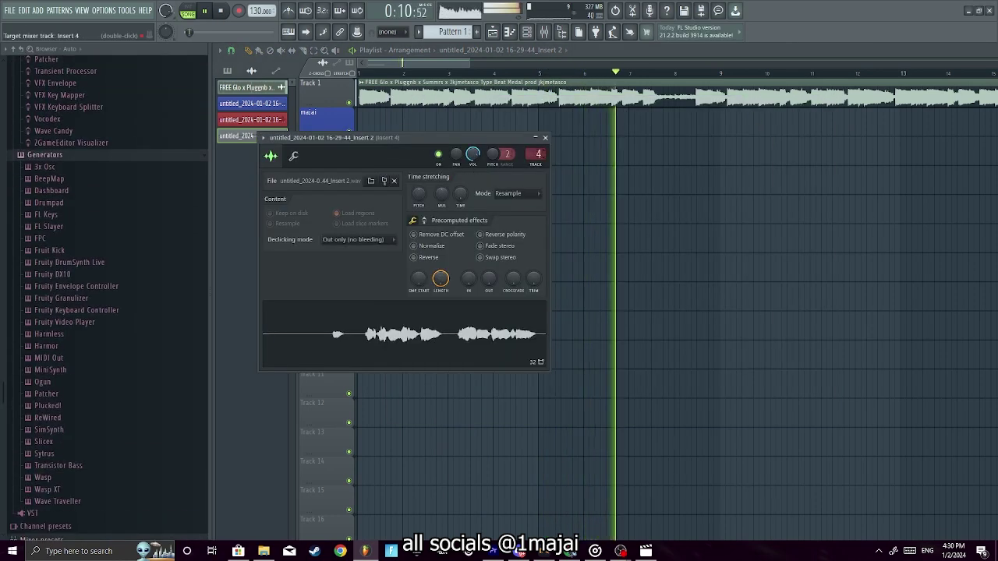
pyautogui.click(545, 137)
pyautogui.press('space')
# Replay the take, try the key D in Auto-Tune Evo on the majai track, and restart playback.
pyautogui.press('space')
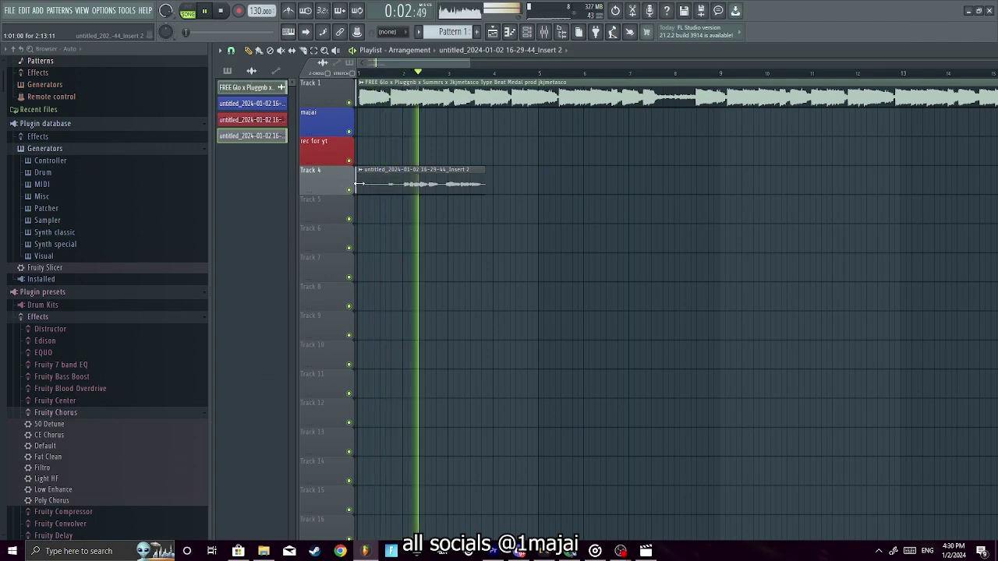
pyautogui.press('space')
pyautogui.click(417, 162)
pyautogui.rightClick(488, 144)
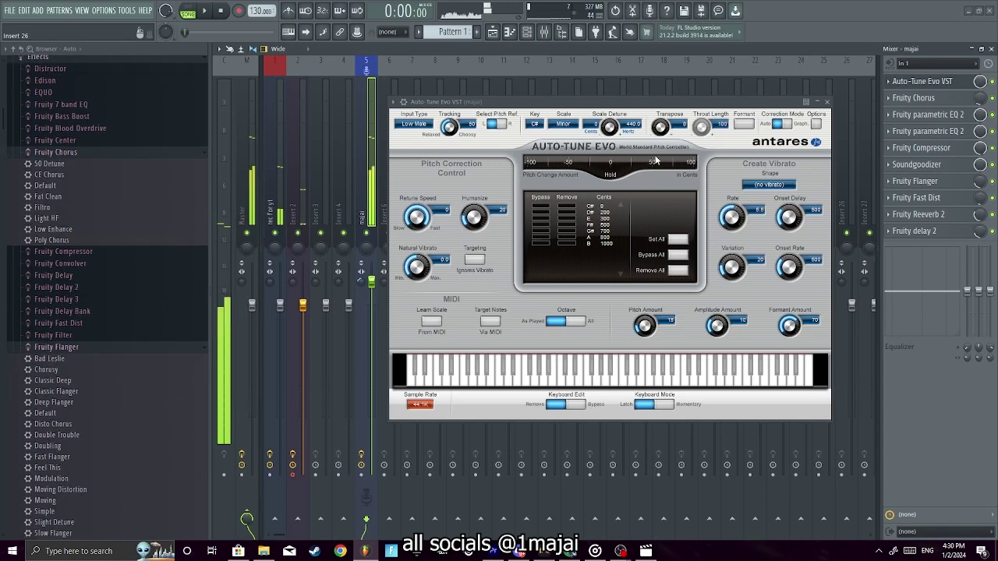
pyautogui.click(535, 123)
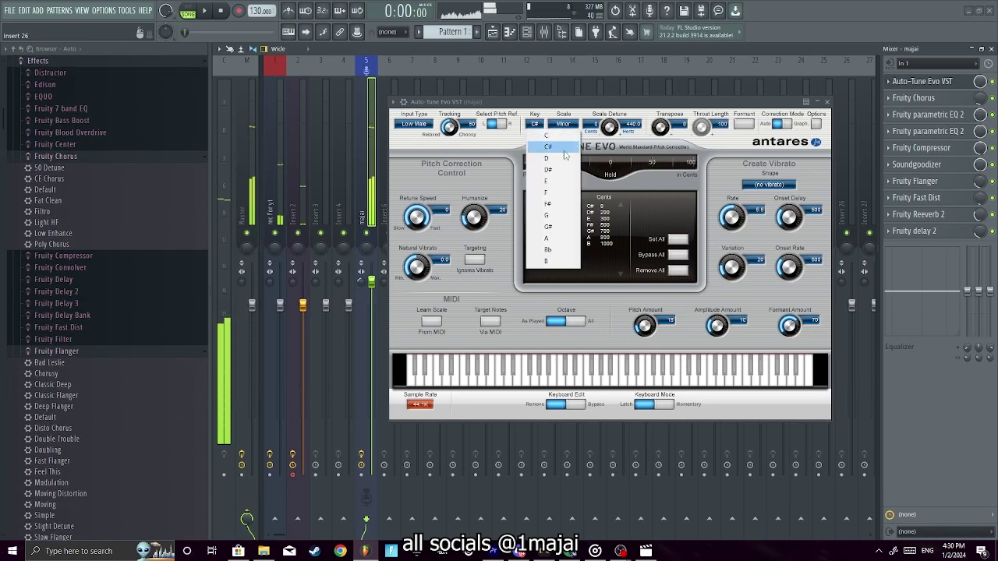
pyautogui.click(552, 158)
pyautogui.click(206, 11)
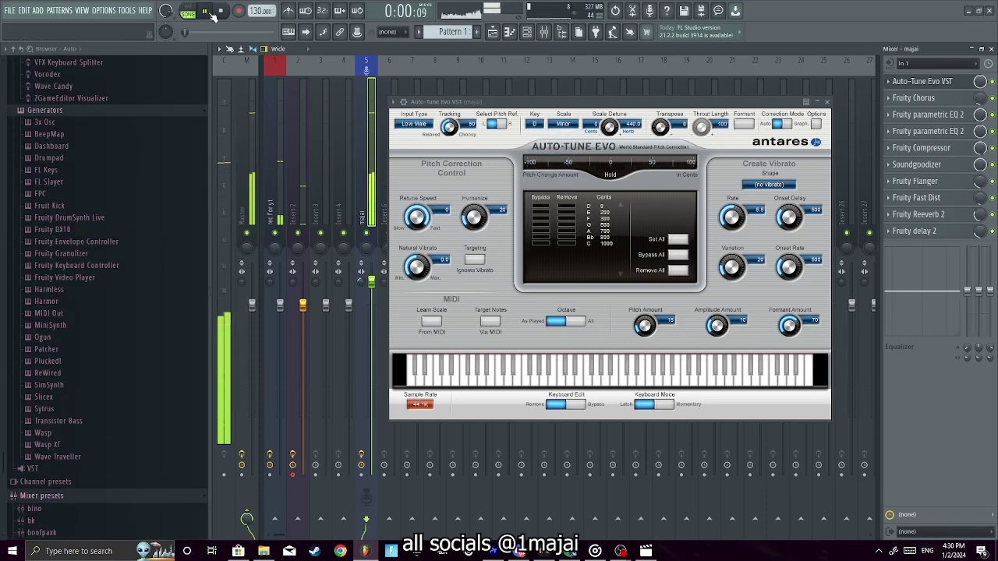
# Try the keys C and E in Auto-Tune Evo on the majai track during playback.
pyautogui.click(535, 124)
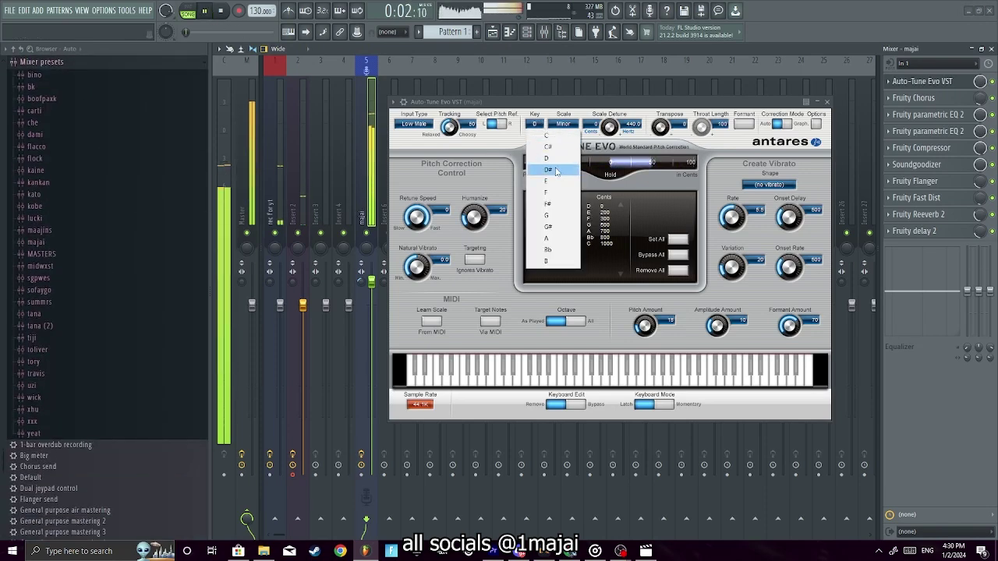
pyautogui.click(551, 170)
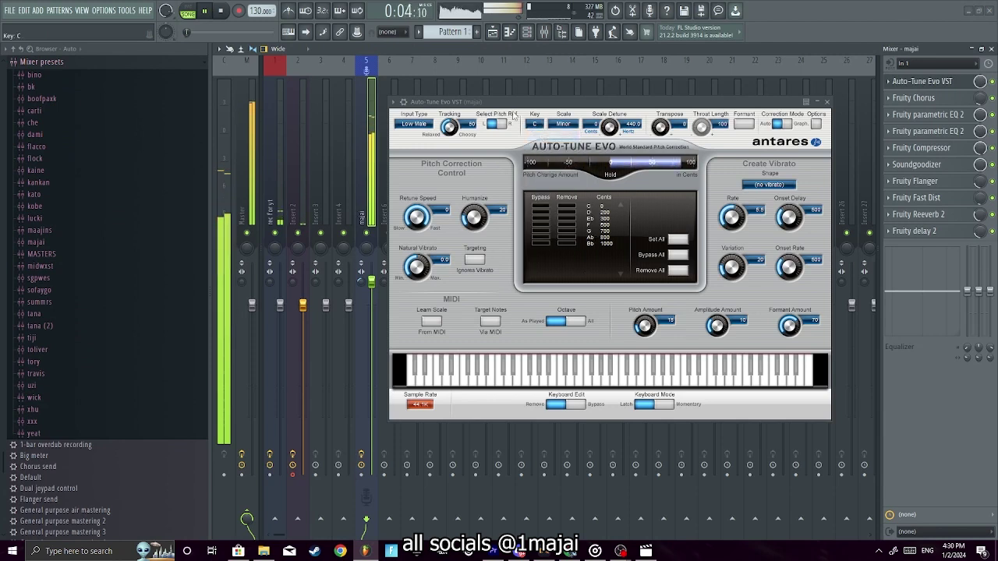
pyautogui.click(536, 125)
pyautogui.click(559, 182)
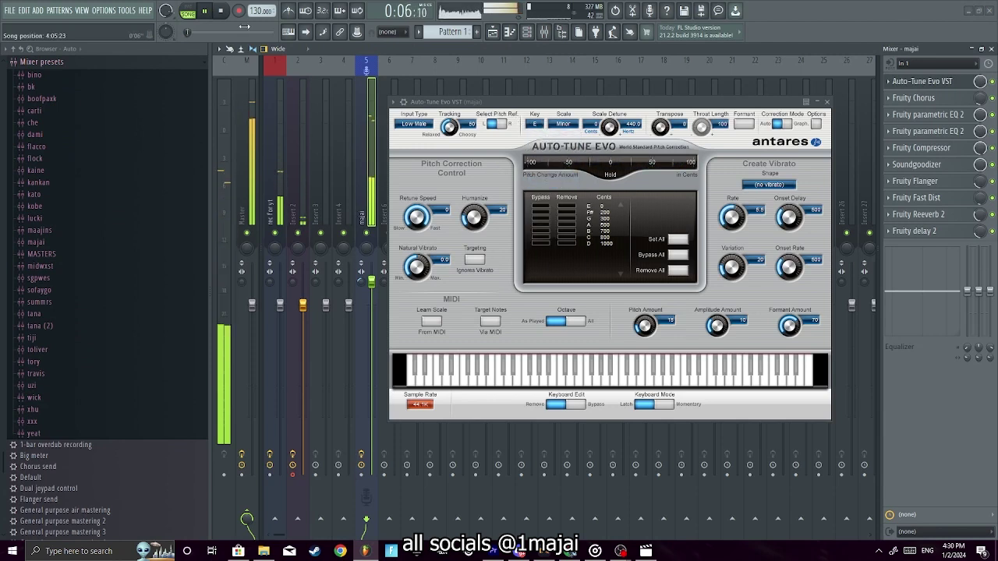
pyautogui.click(188, 12)
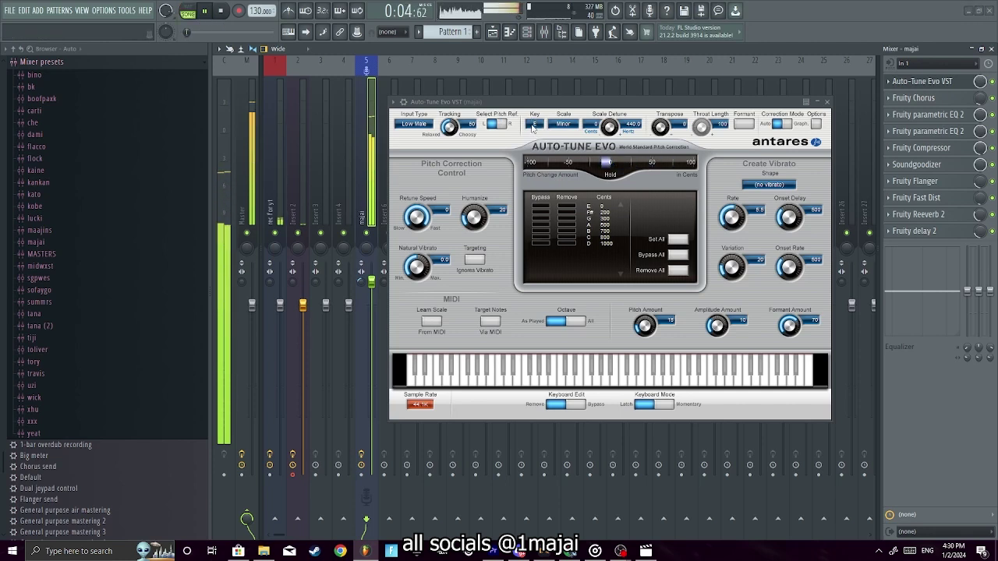
# Try the keys F and F# in Auto-Tune Evo on the majai track during playback.
pyautogui.click(536, 126)
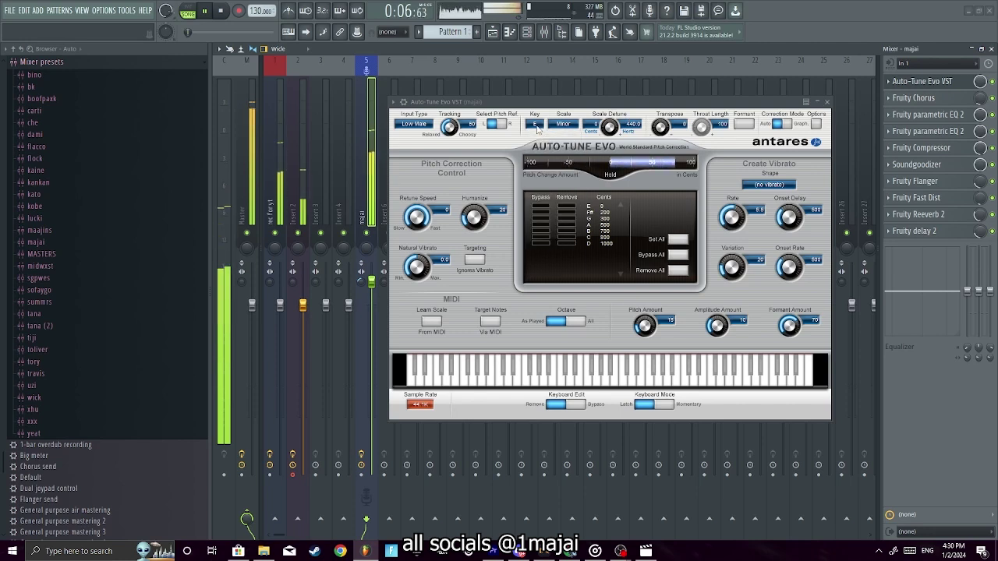
pyautogui.click(547, 193)
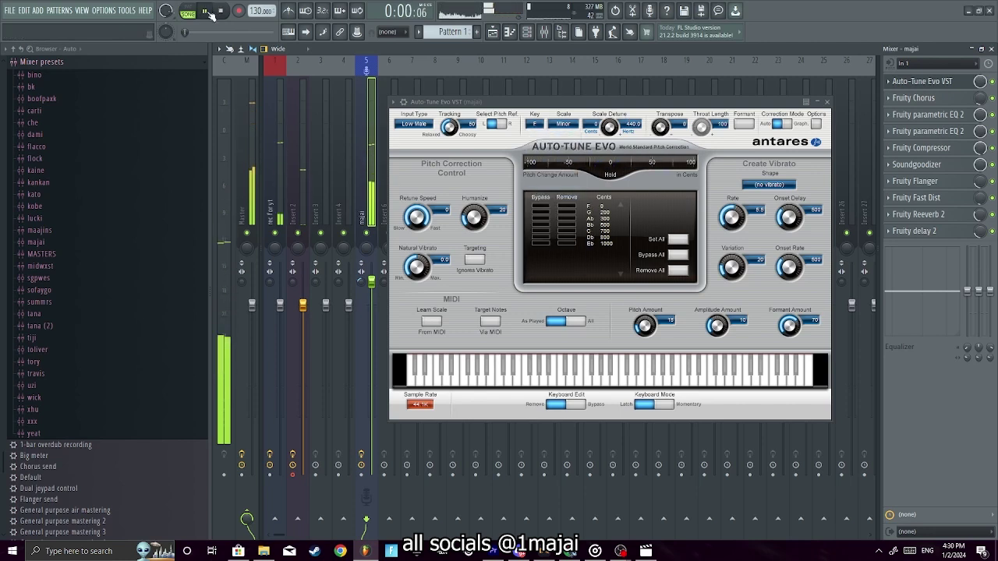
pyautogui.click(535, 124)
pyautogui.click(547, 205)
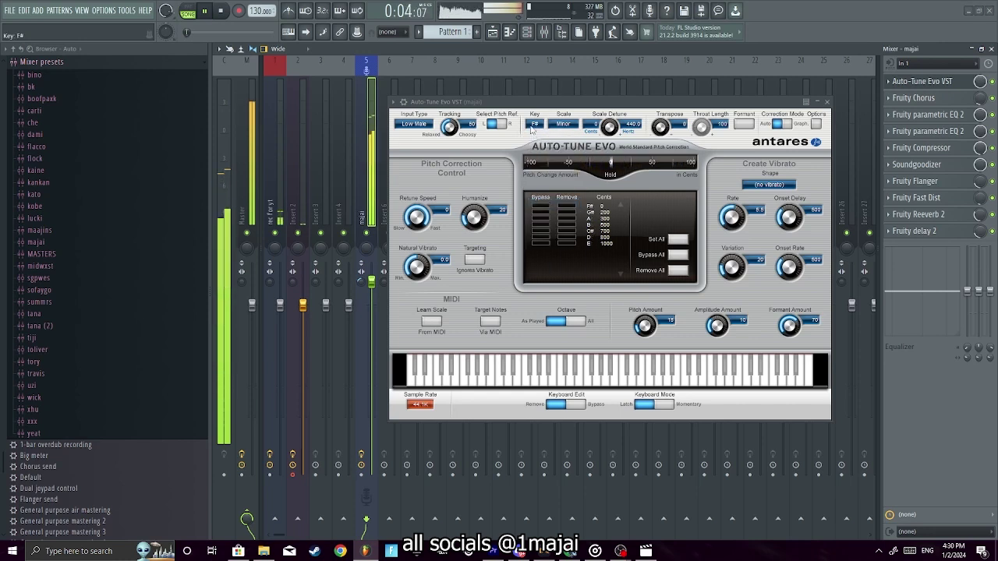
# Delete the recorded take from playlist Track 4 and record a new vocal take from Insert 2 over the beat.
pyautogui.click(535, 124)
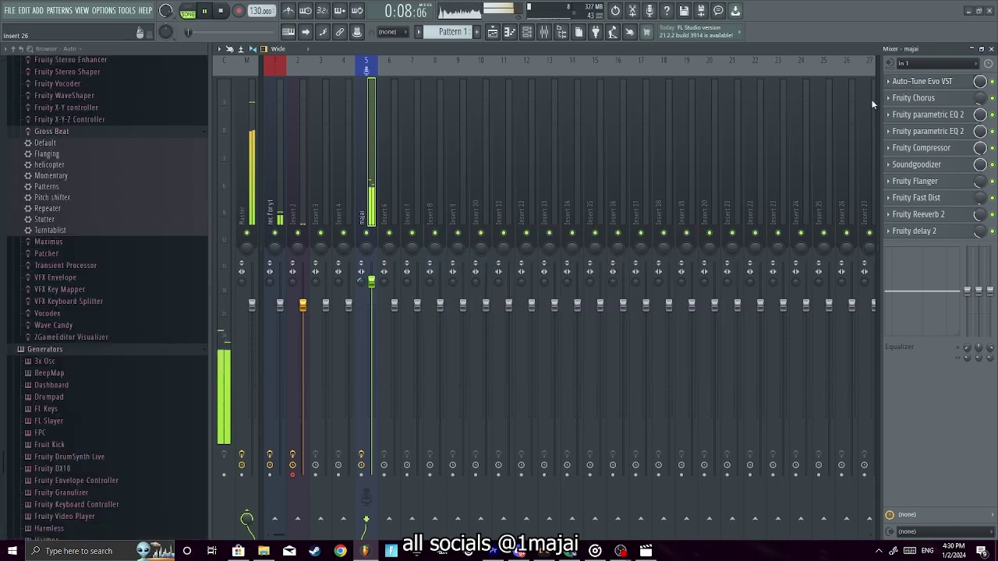
pyautogui.press('F9')
pyautogui.rightClick(433, 184)
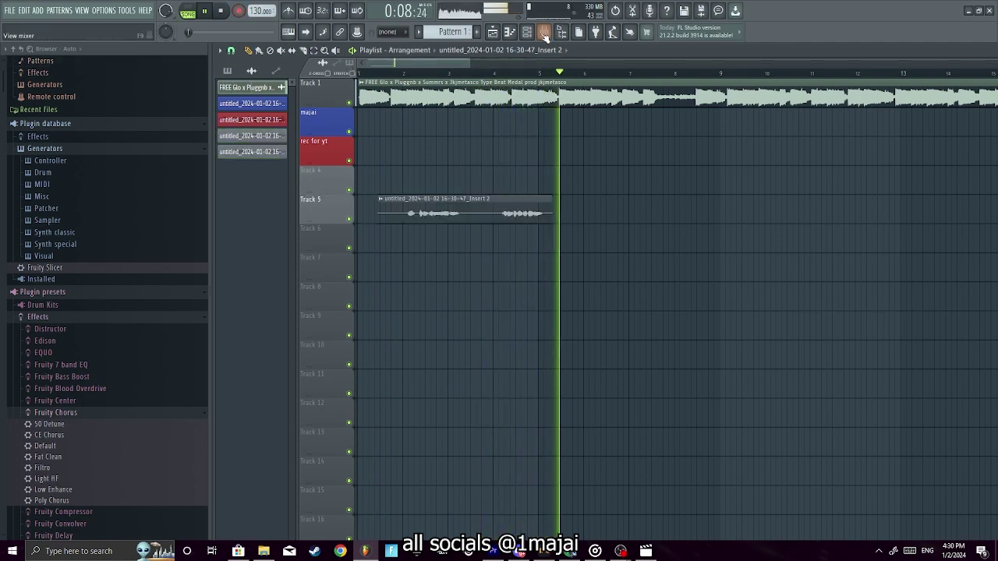
# Set the key to C# in the majai track's Auto-Tune Evo, then close the plugin and the mixer.
pyautogui.click(543, 32)
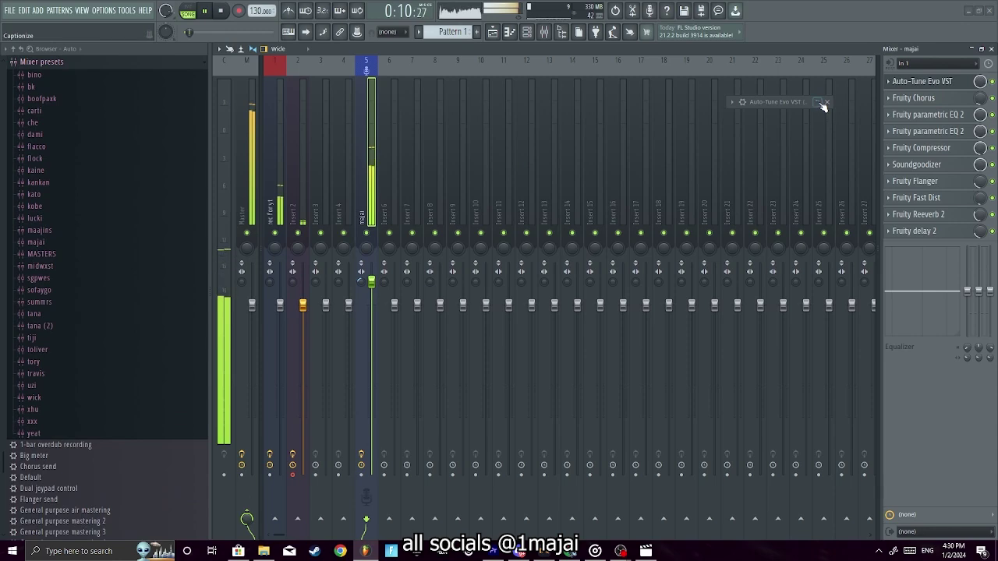
pyautogui.click(818, 103)
pyautogui.click(563, 124)
pyautogui.click(535, 124)
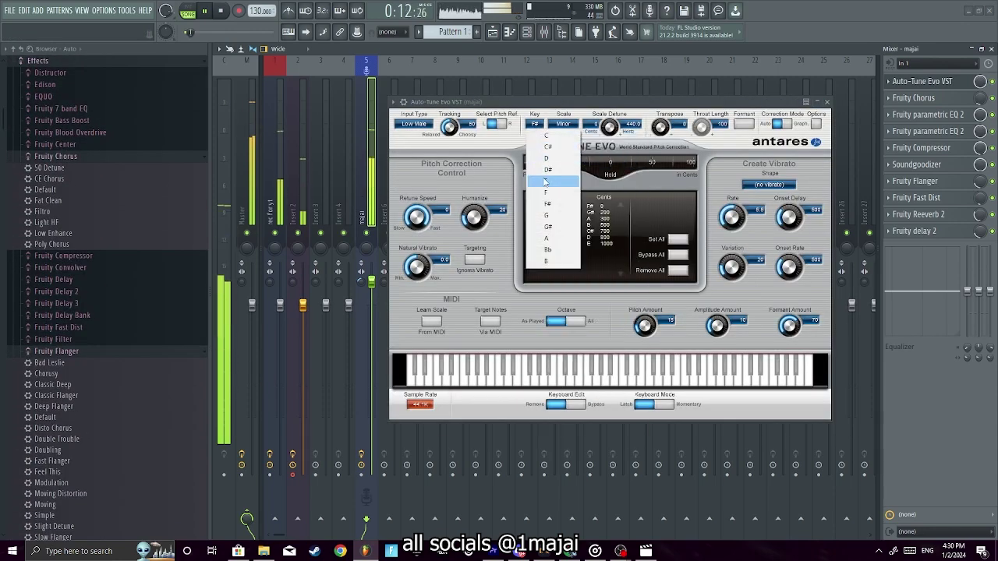
pyautogui.click(557, 148)
pyautogui.click(826, 101)
pyautogui.click(991, 49)
# Play back the new vocal take on playlist Track 5 and change its target mixer track in the channel settings.
pyautogui.press('space')
pyautogui.press('space')
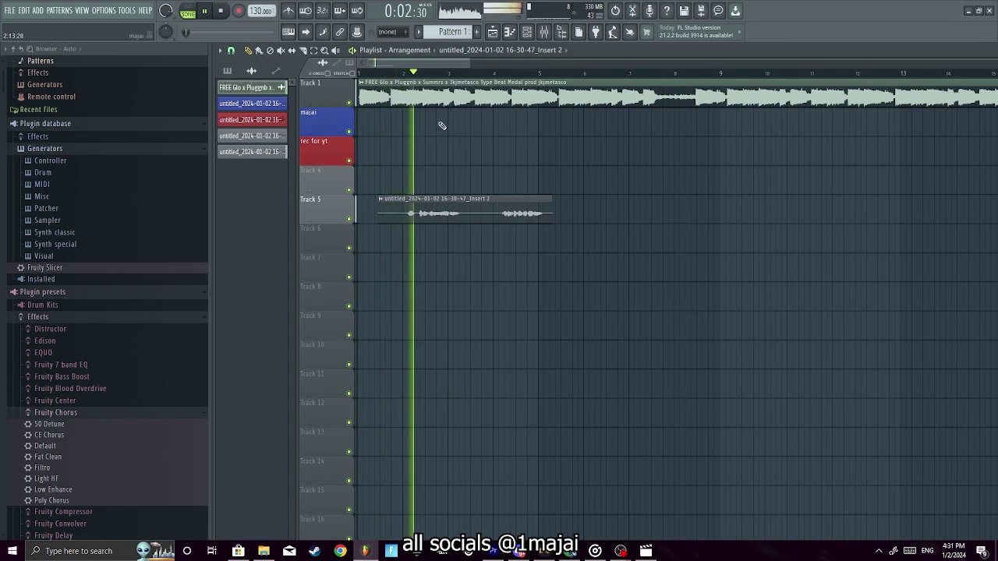
pyautogui.doubleClick(457, 206)
pyautogui.moveTo(550, 167); pyautogui.dragTo(550, 152)
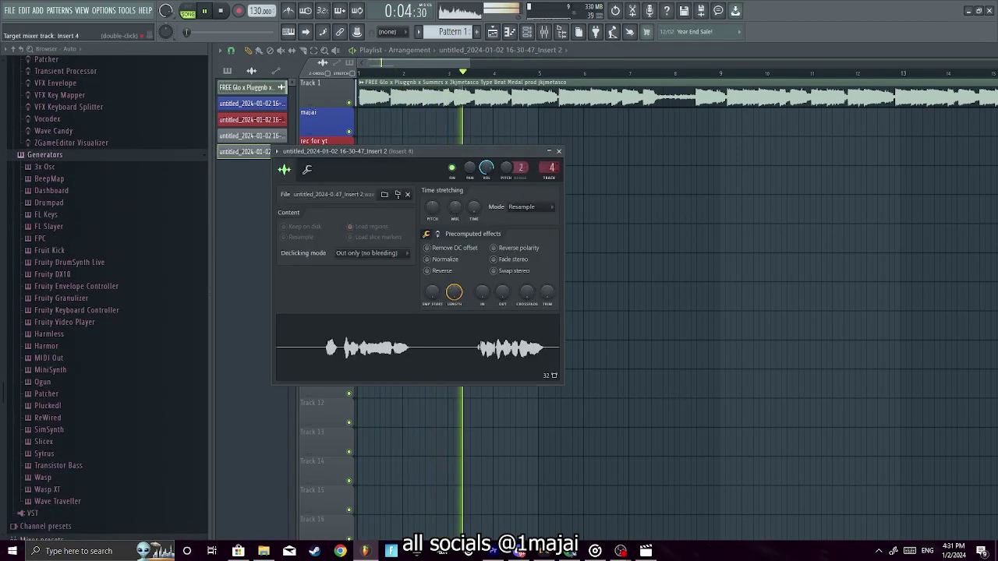
pyautogui.click(560, 151)
# Stop playback, rename mixer track Insert 2 to "rec" and give it a purple colour.
pyautogui.click(544, 32)
pyautogui.press('space')
pyautogui.click(304, 190)
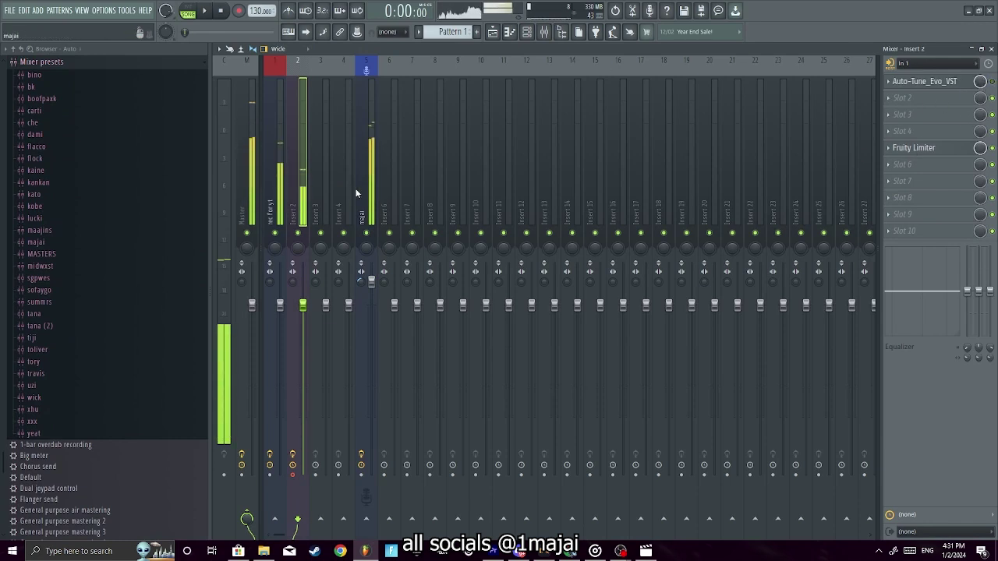
pyautogui.rightClick(301, 148)
pyautogui.click(336, 69)
pyautogui.write('rec')
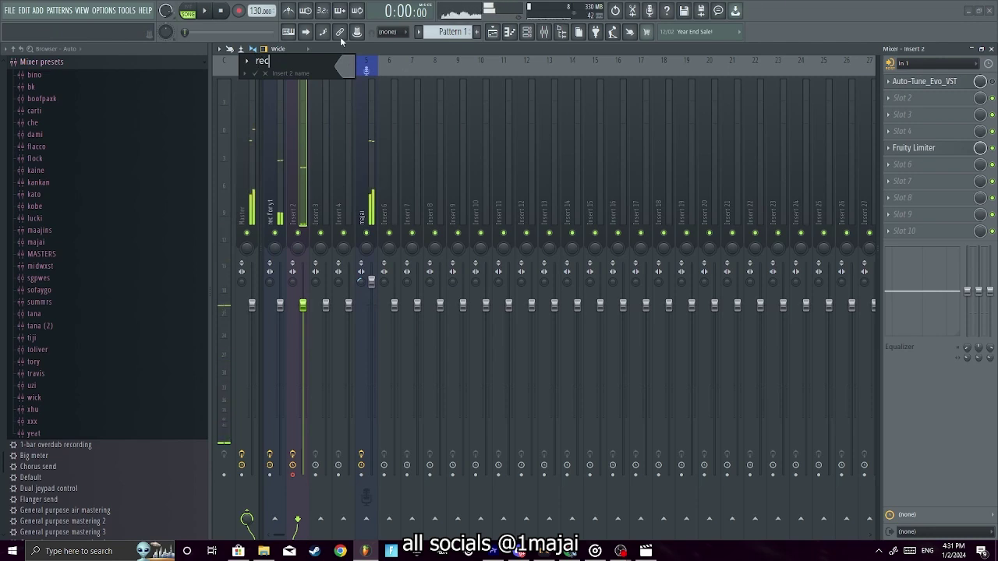
pyautogui.click(344, 66)
pyautogui.click(523, 318)
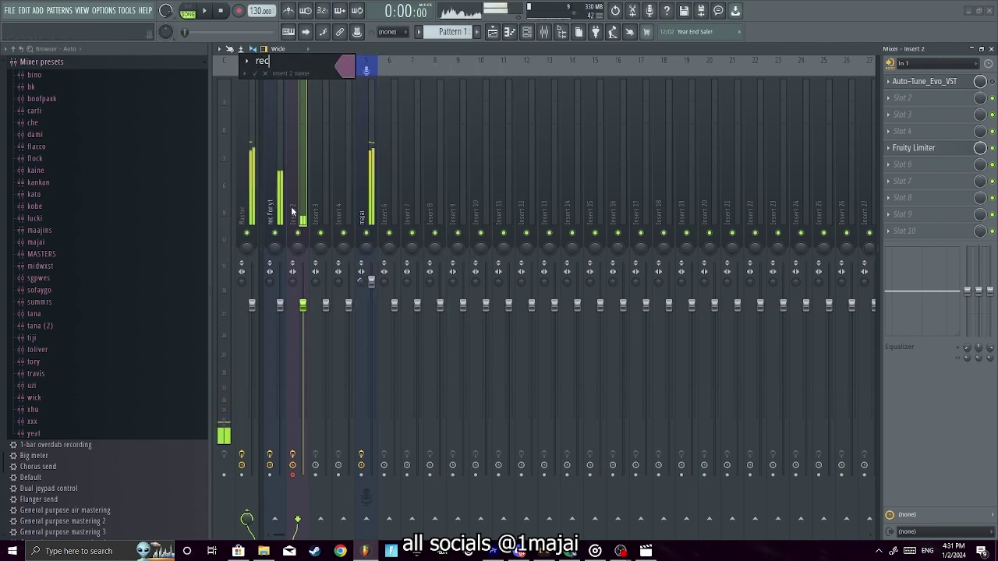
pyautogui.press('Return')
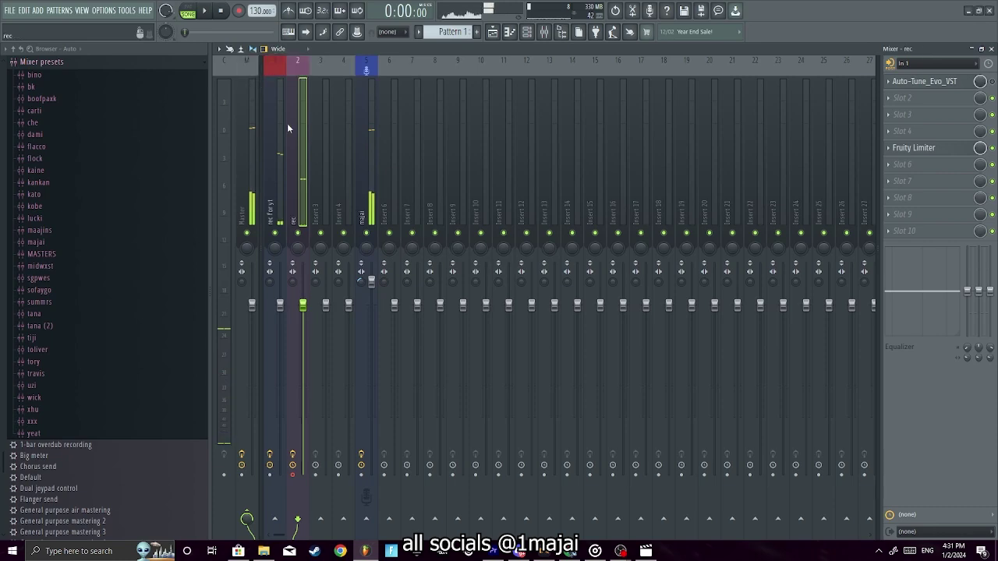
pyautogui.rightClick(287, 123)
pyautogui.moveTo(343, 112)
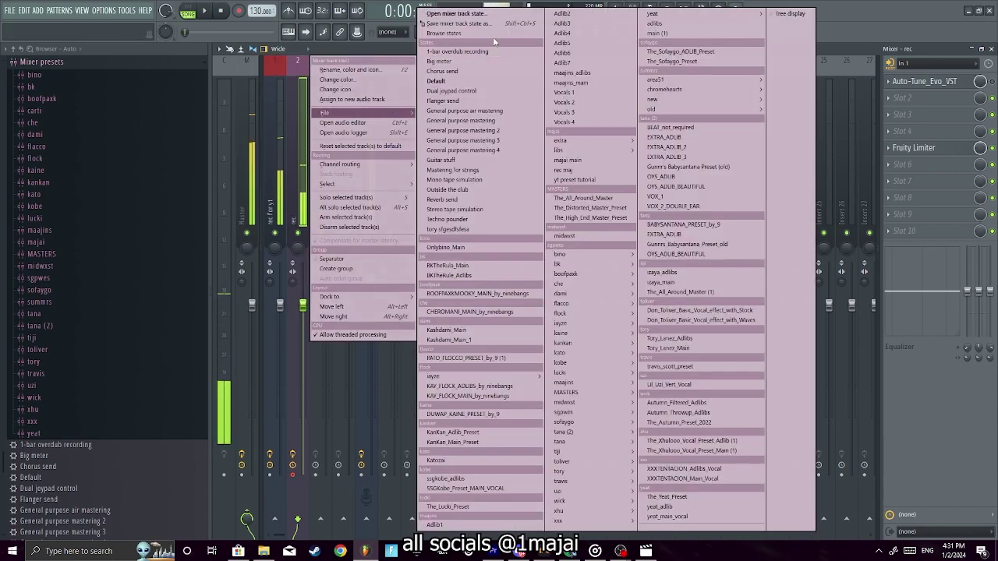
pyautogui.click(475, 11)
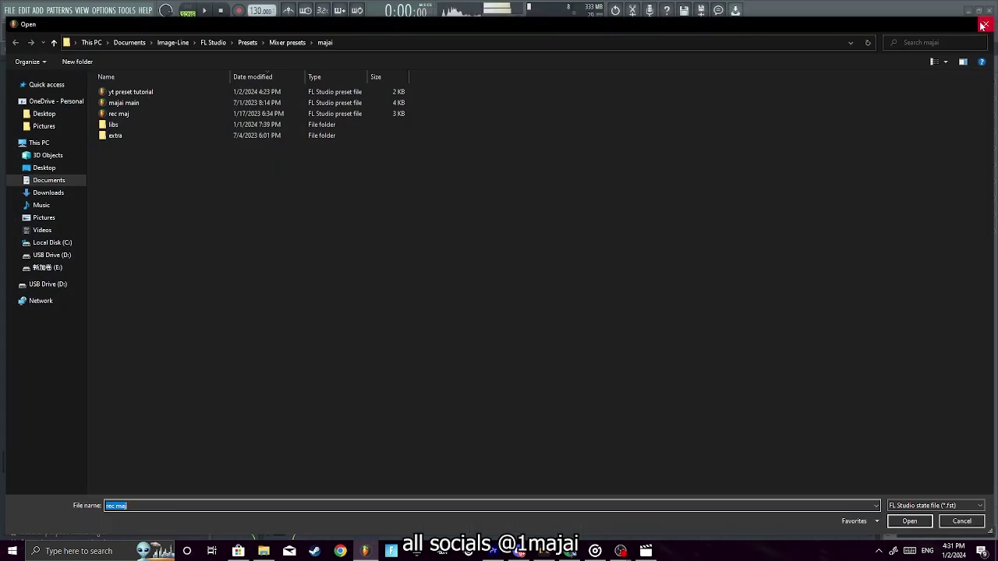
pyautogui.click(982, 25)
# Save the rec mixer track's state under the existing preset name "rec maj" in the majai presets folder.
pyautogui.rightClick(303, 120)
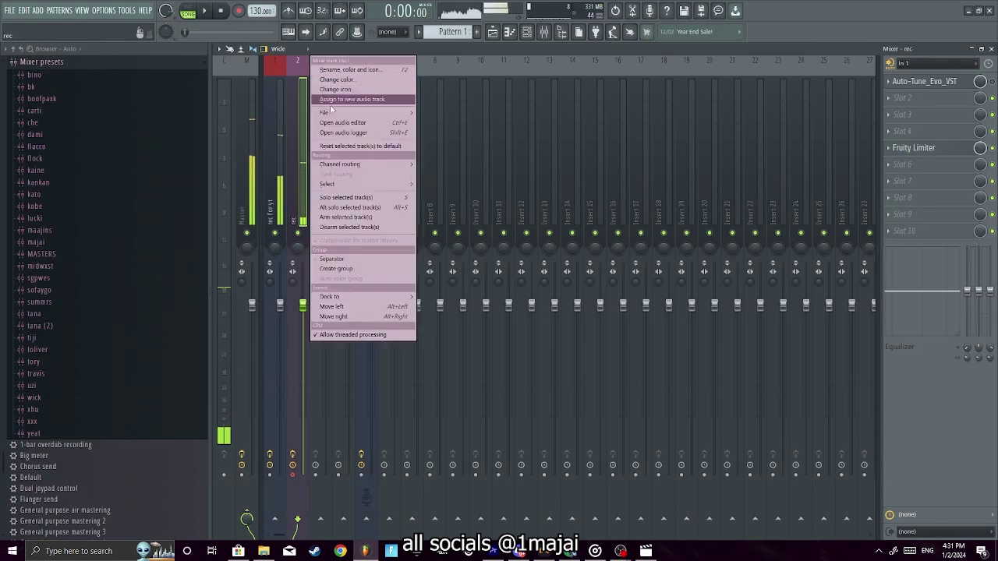
pyautogui.moveTo(330, 115)
pyautogui.click(468, 24)
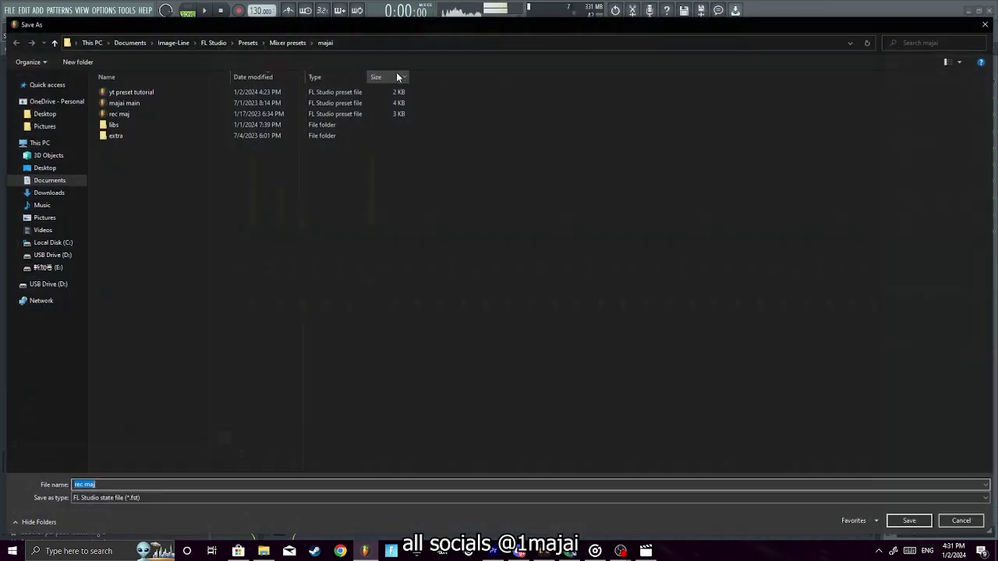
pyautogui.click(216, 113)
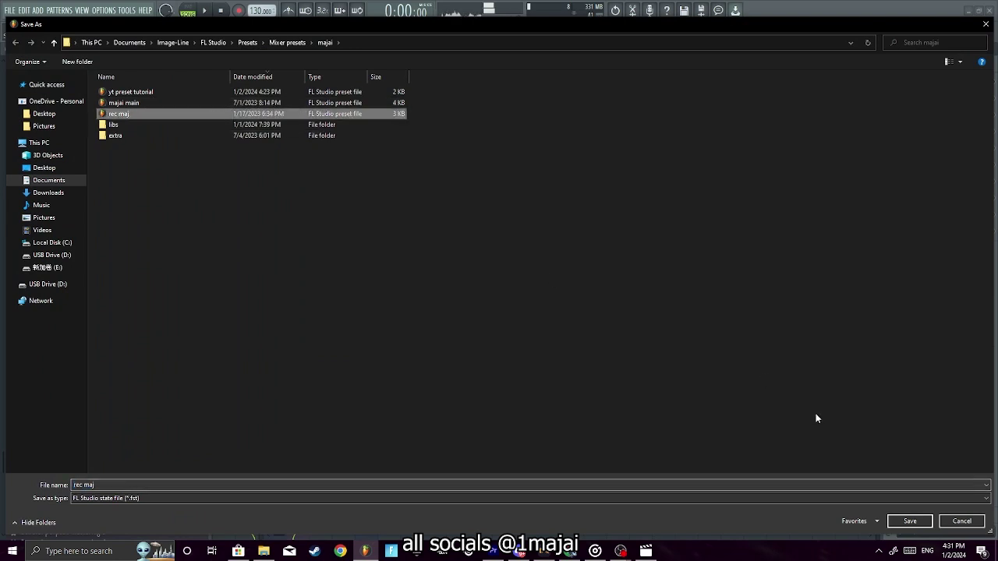
pyautogui.click(920, 524)
pyautogui.click(549, 278)
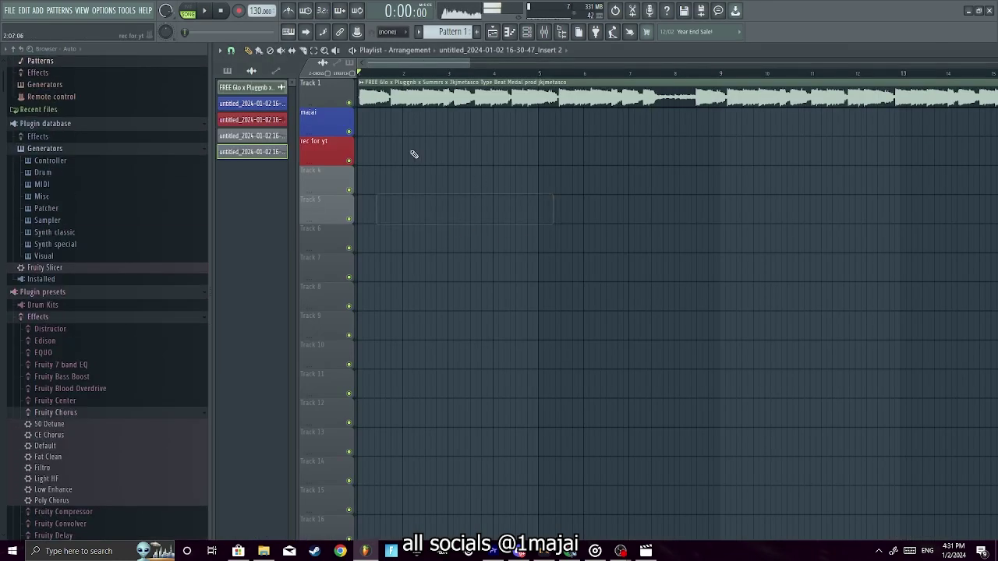
# Look through the mixer, piano roll and channel rack windows and return to the playlist.
pyautogui.click(530, 35)
pyautogui.click(544, 32)
pyautogui.click(511, 32)
pyautogui.click(514, 34)
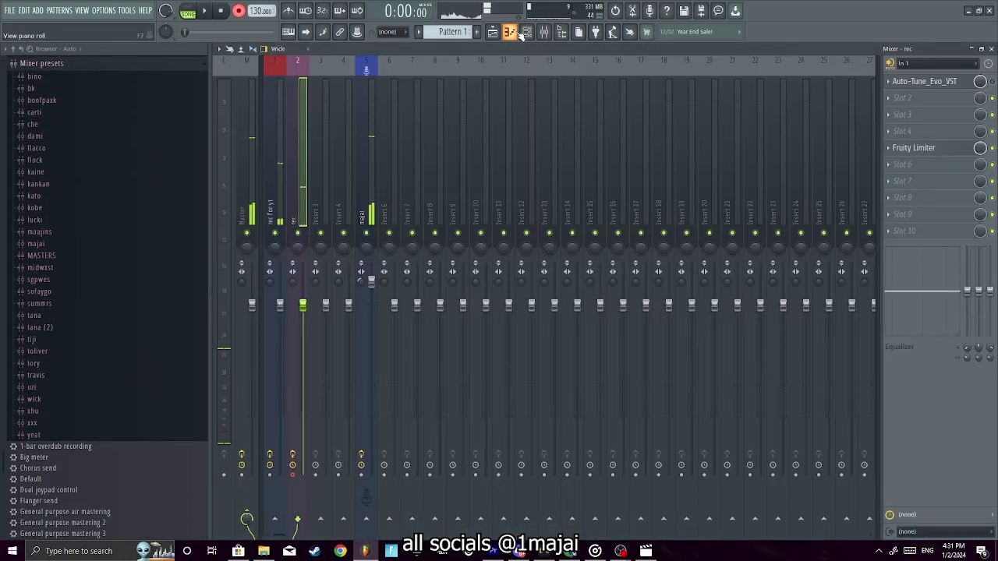
pyautogui.click(527, 33)
pyautogui.click(531, 33)
pyautogui.click(496, 33)
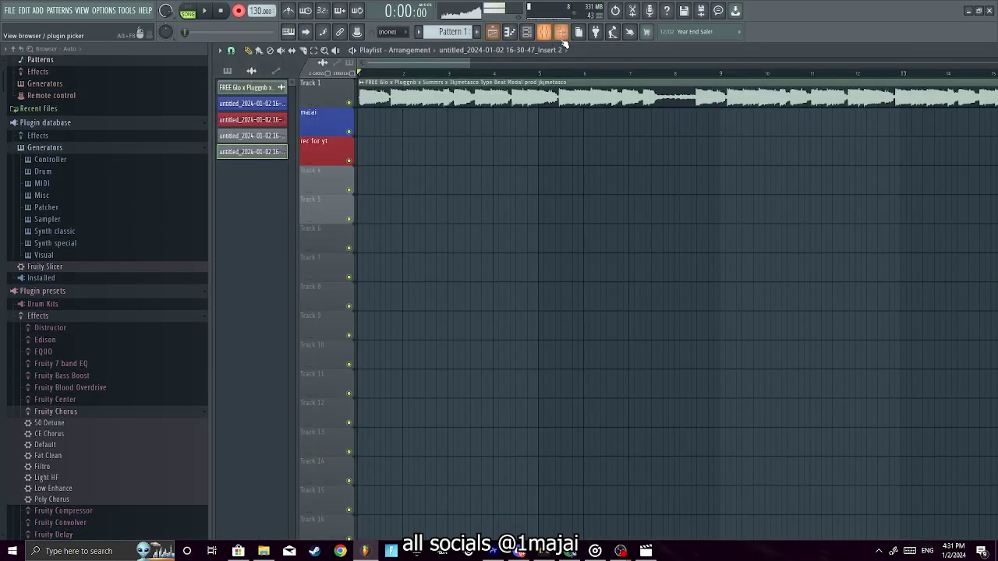
# Record a new vocal take from the rec track over the beat, undoing the first short attempt.
pyautogui.press('space')
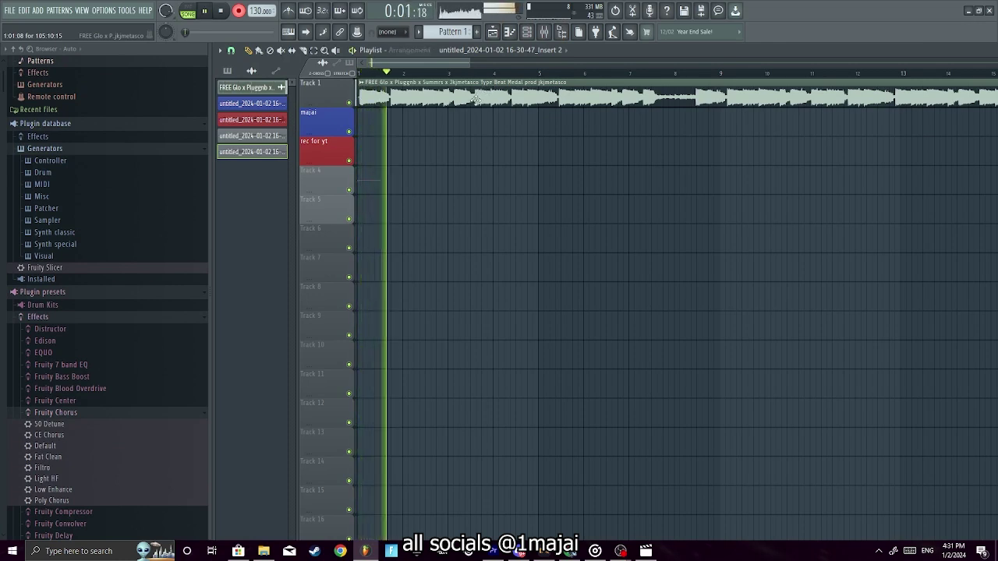
pyautogui.press('space')
pyautogui.press('space')
pyautogui.hotkey('ctrl', 'z')
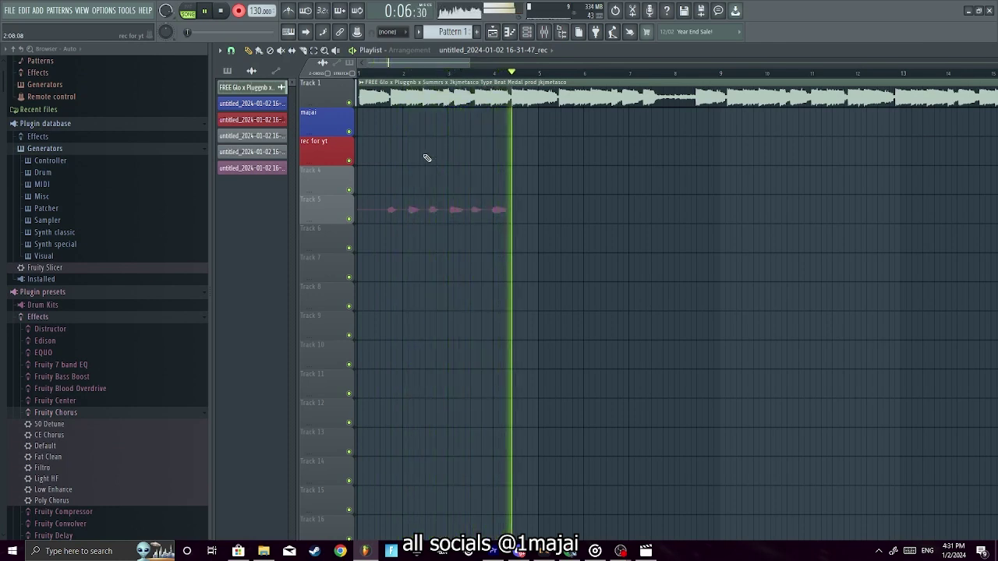
pyautogui.press('r')
# Route the new rec take on playlist Track 5 to the majai mixer track and play it back over the beat.
pyautogui.doubleClick(436, 215)
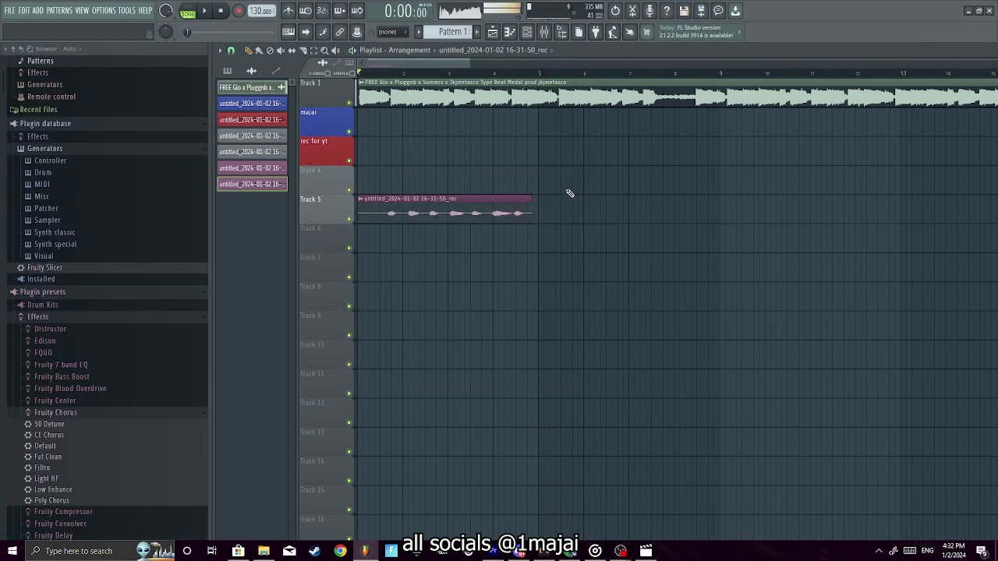
pyautogui.press('space')
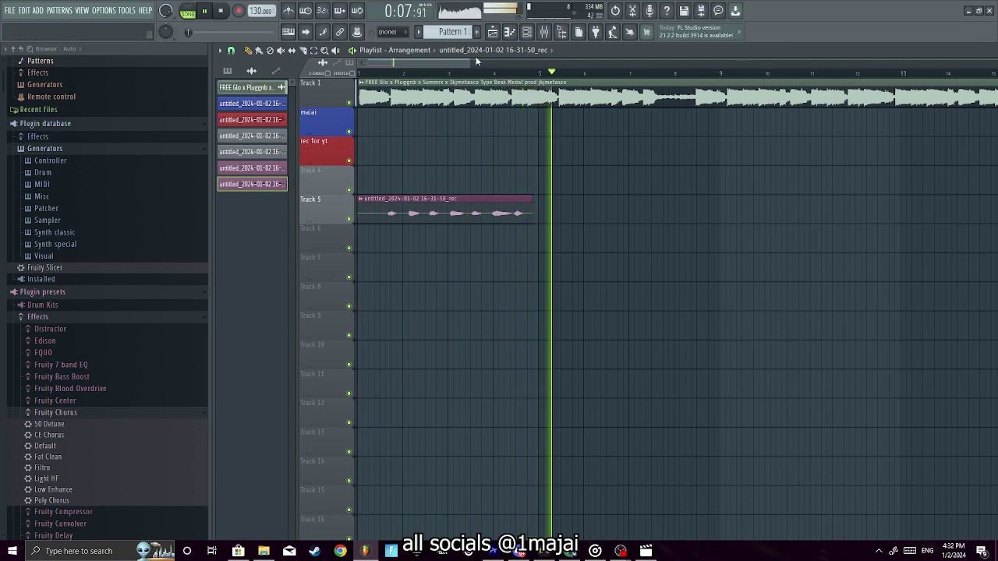
pyautogui.click(544, 32)
pyautogui.press('space')
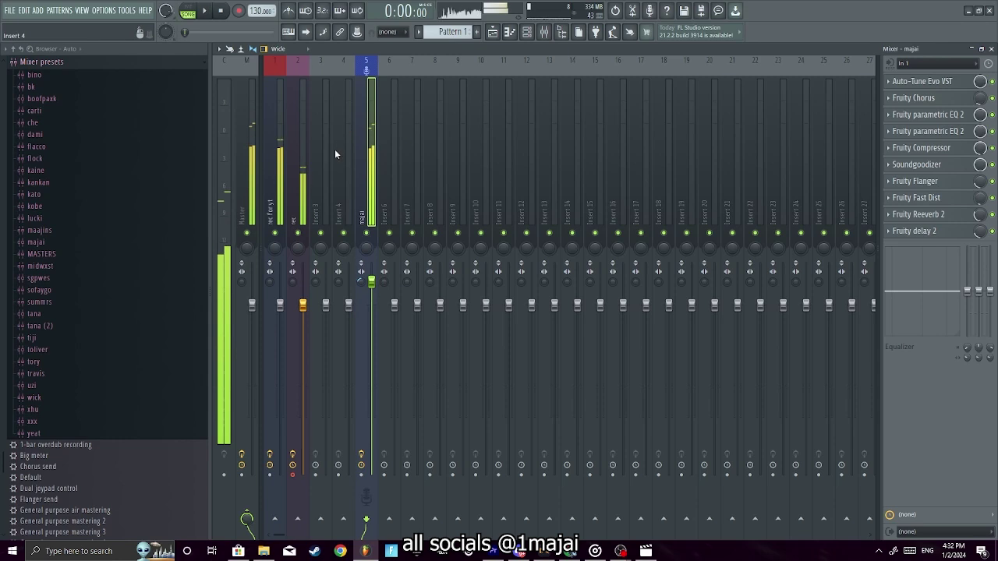
# Compare the effect chains of the rec and majai mixer tracks.
pyautogui.click(303, 134)
pyautogui.click(378, 138)
pyautogui.click(368, 134)
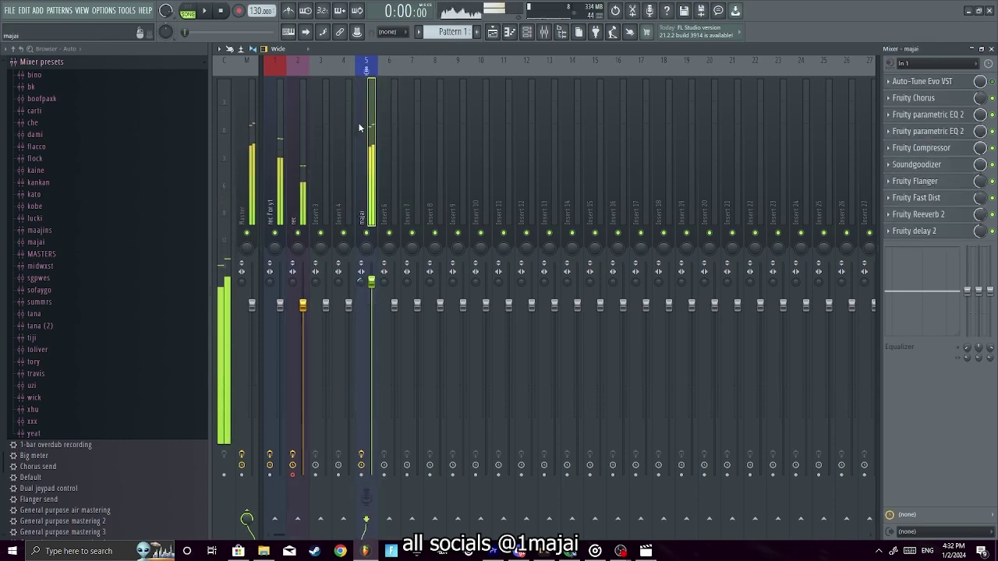
pyautogui.click(302, 140)
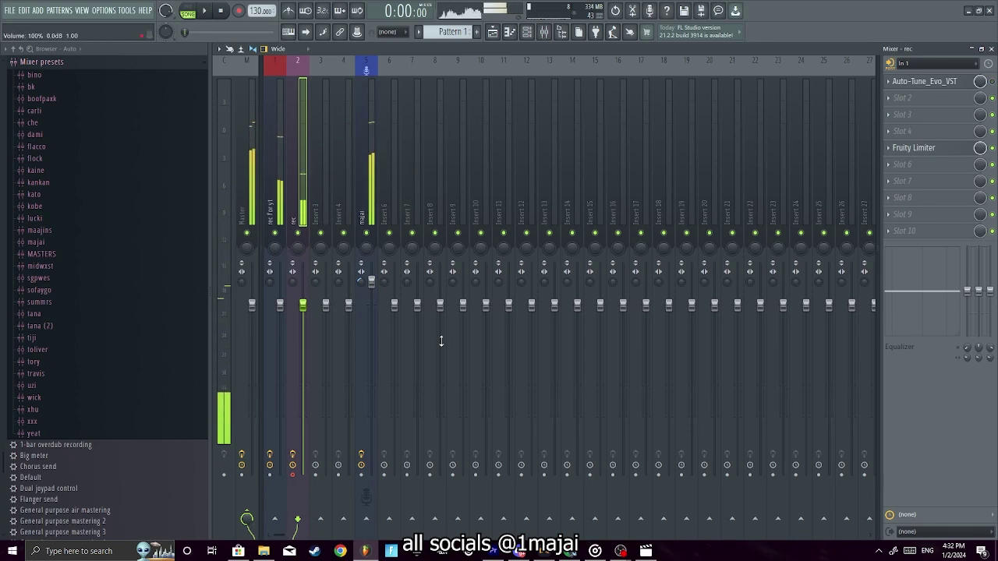
# Check the recording in OBS, minimise it and select the majai track in FL Studio's mixer.
pyautogui.moveTo(621, 551)
pyautogui.click(604, 511)
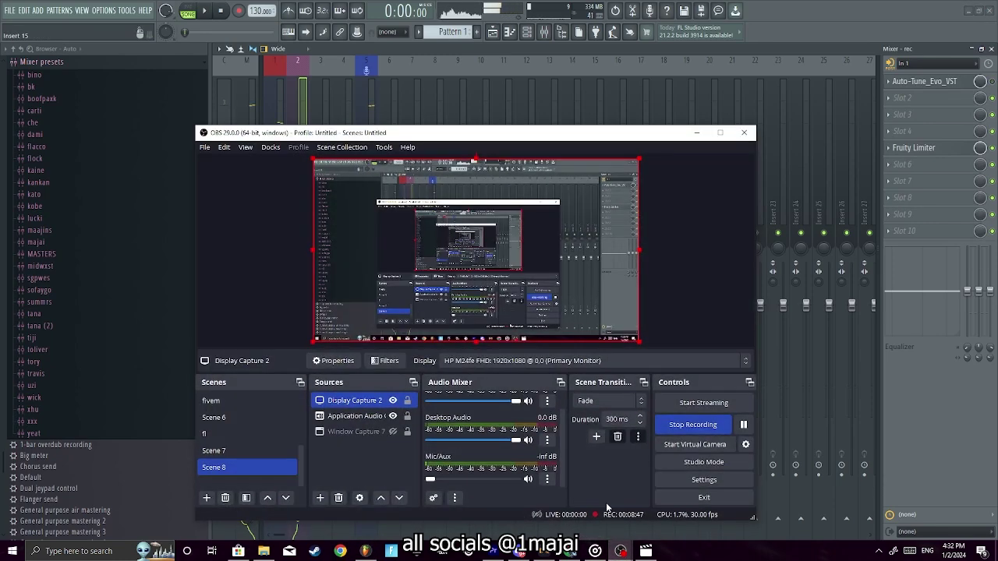
pyautogui.click(696, 132)
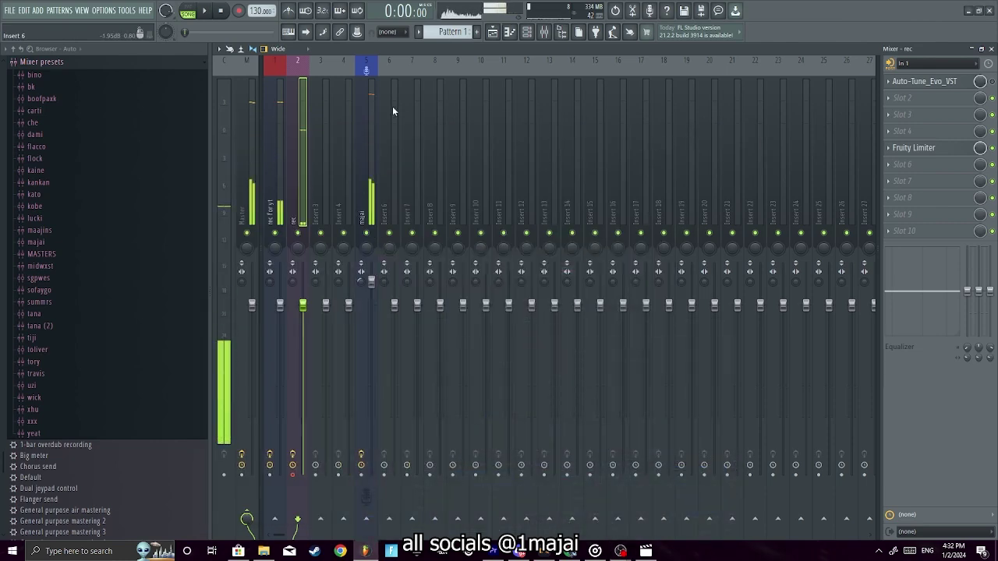
pyautogui.click(366, 116)
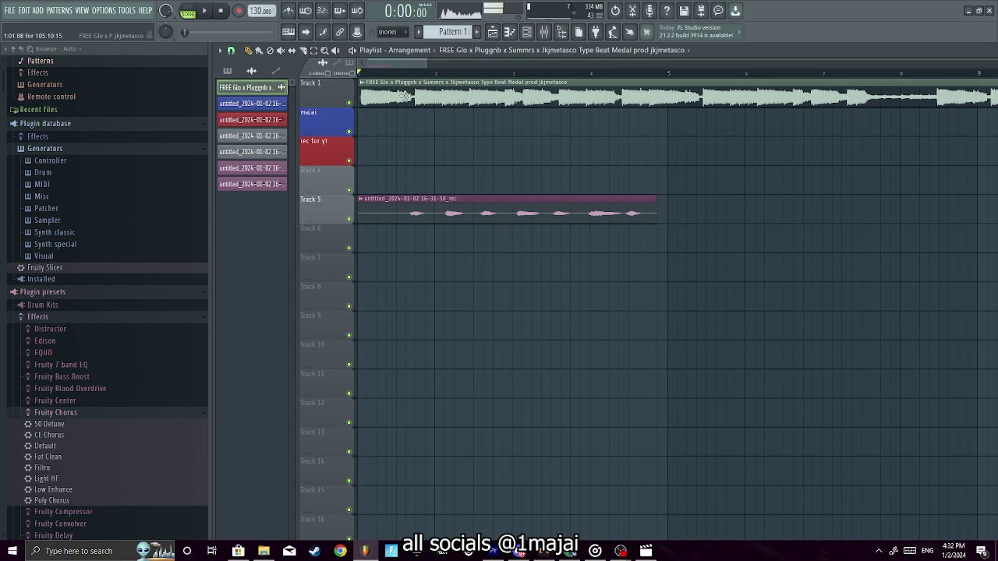
# Route the beat clip on playlist Track 1 to mixer track Insert 11 and check it in the mixer.
pyautogui.doubleClick(404, 95)
pyautogui.moveTo(298, 98); pyautogui.dragTo(527, 93)
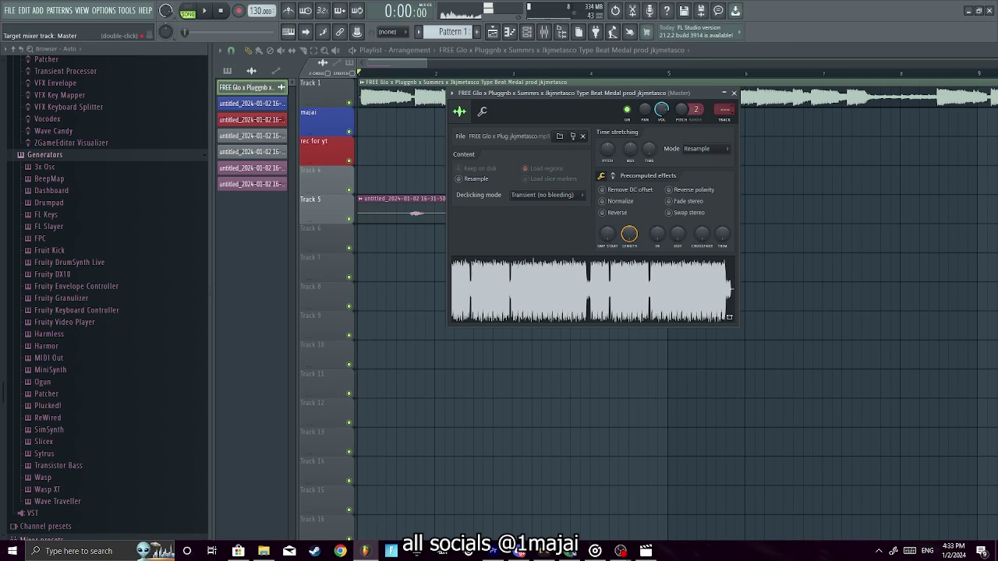
pyautogui.click(544, 33)
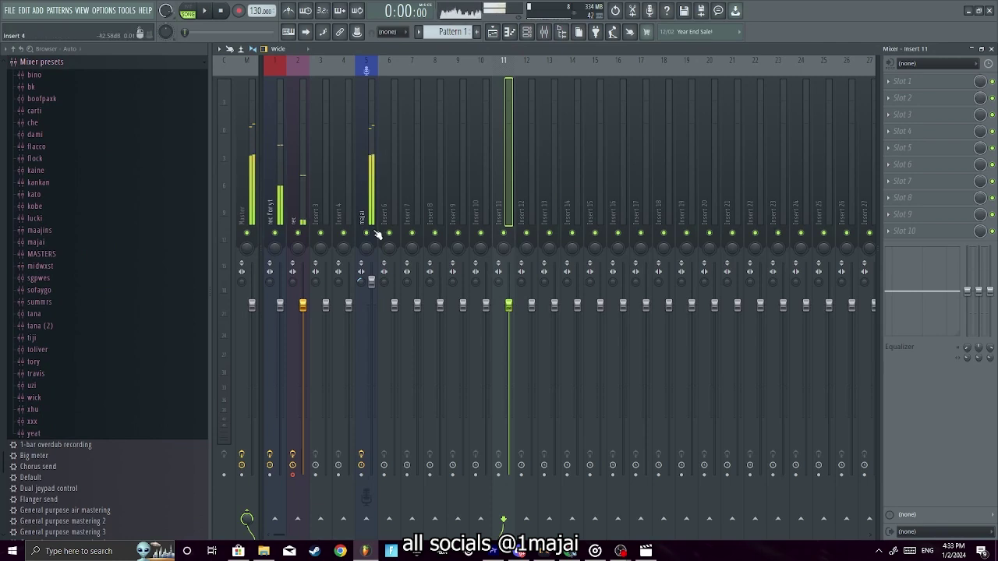
pyautogui.press('space')
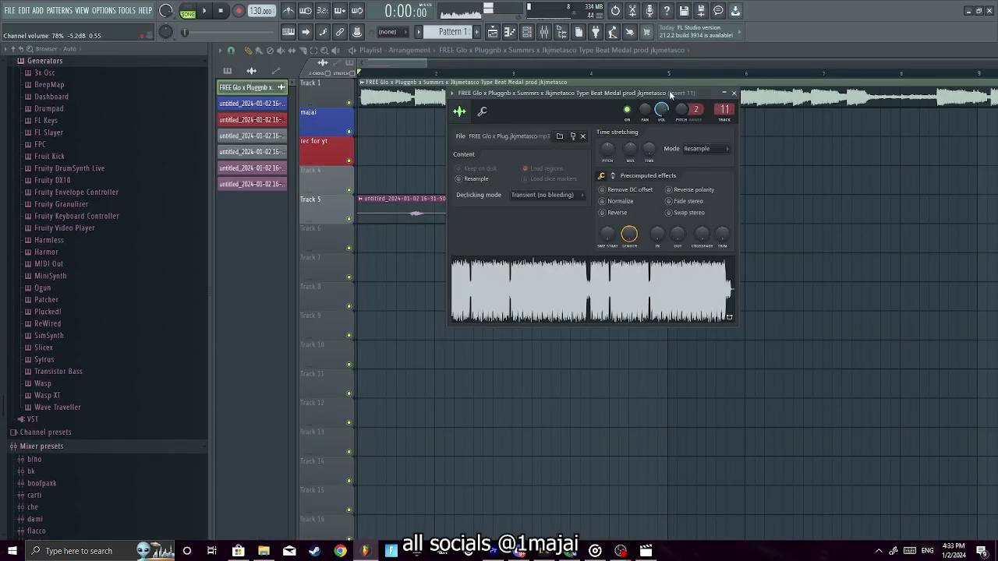
# Try an exact value for the beat's channel volume, then reset the volume to its default.
pyautogui.rightClick(647, 115)
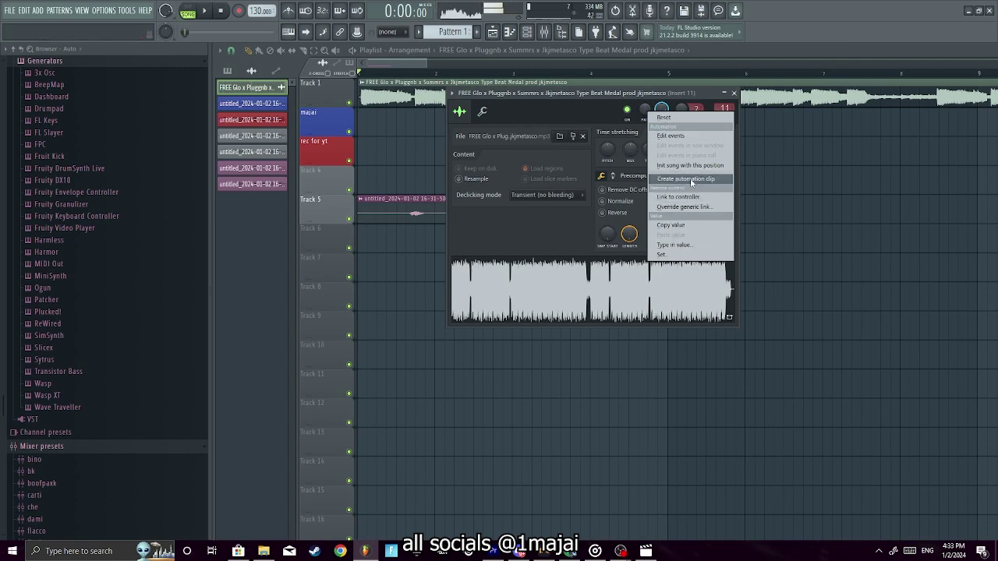
pyautogui.click(561, 123)
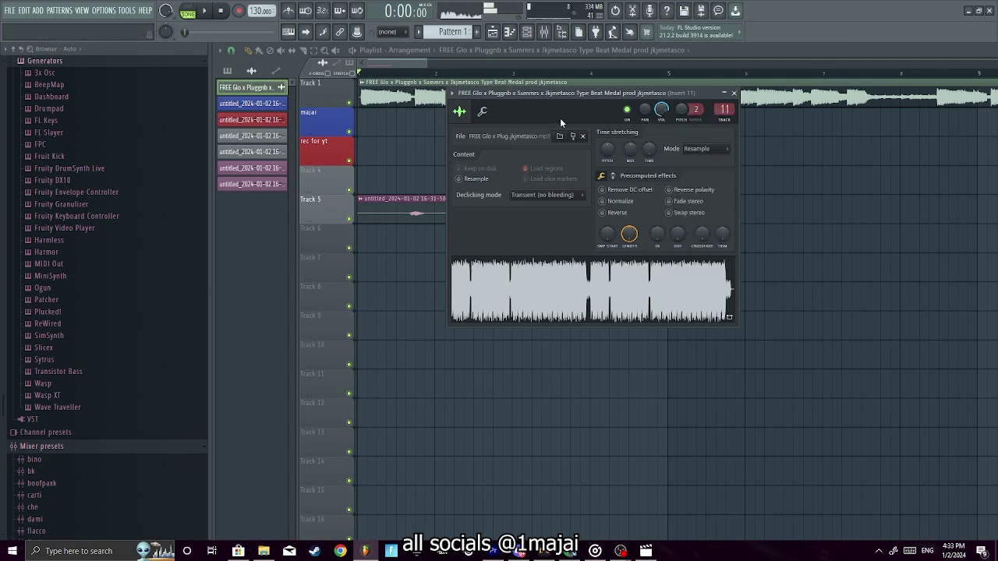
pyautogui.rightClick(664, 111)
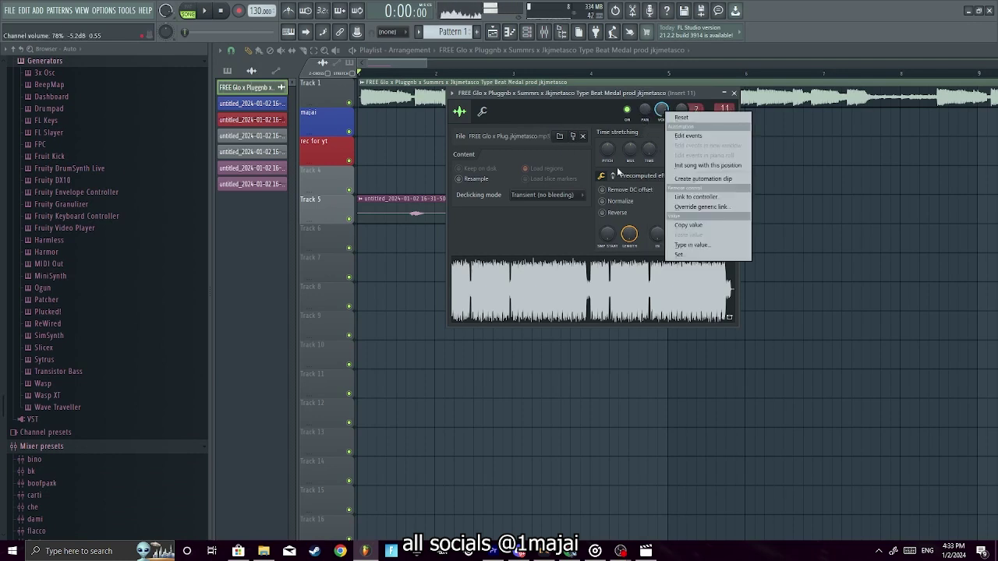
pyautogui.click(702, 245)
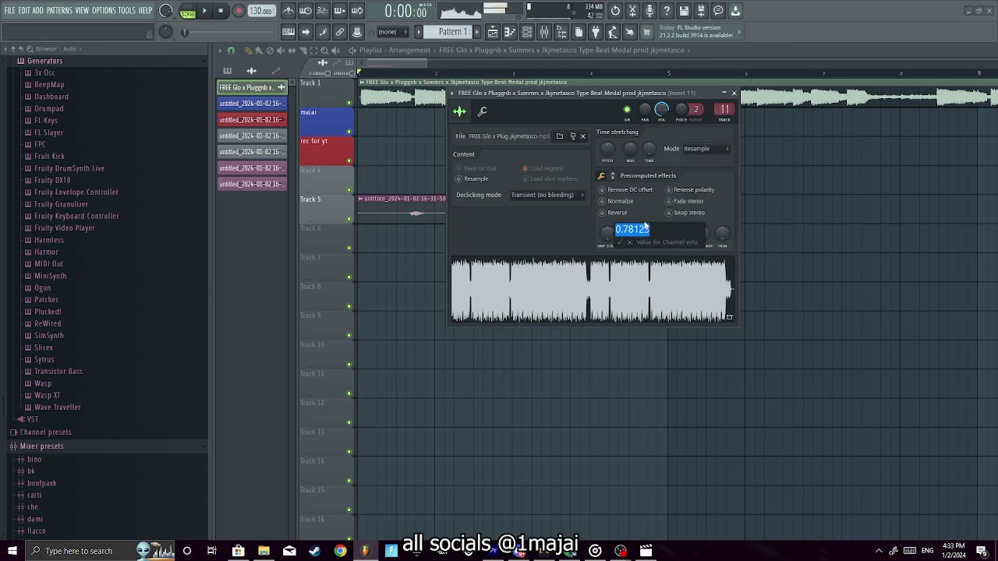
pyautogui.press('Return')
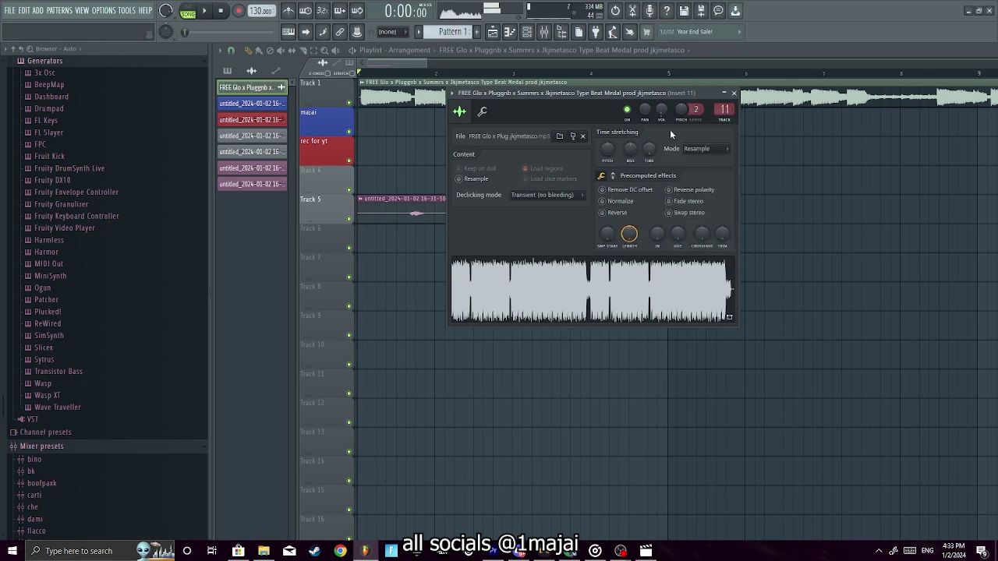
pyautogui.rightClick(663, 110)
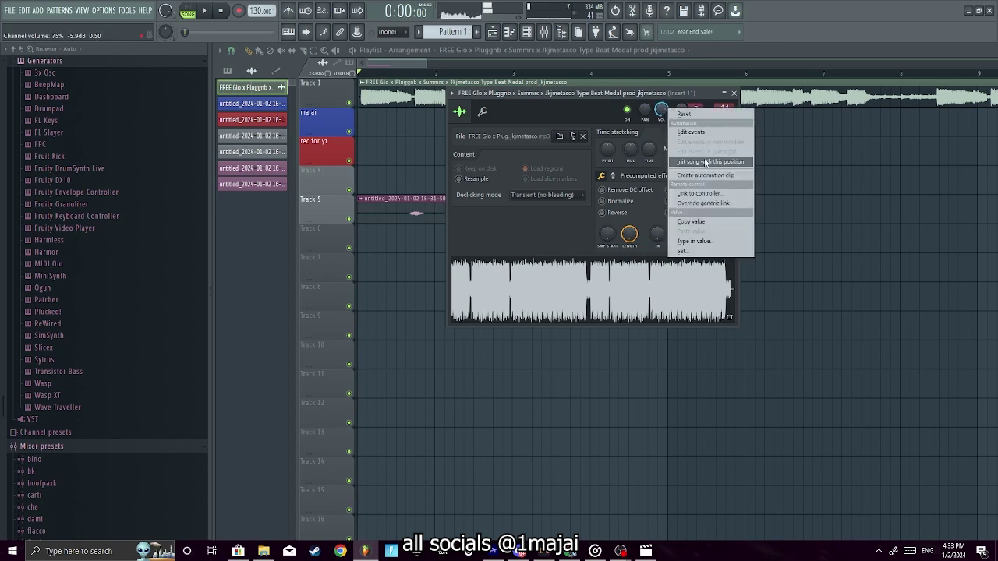
pyautogui.click(697, 115)
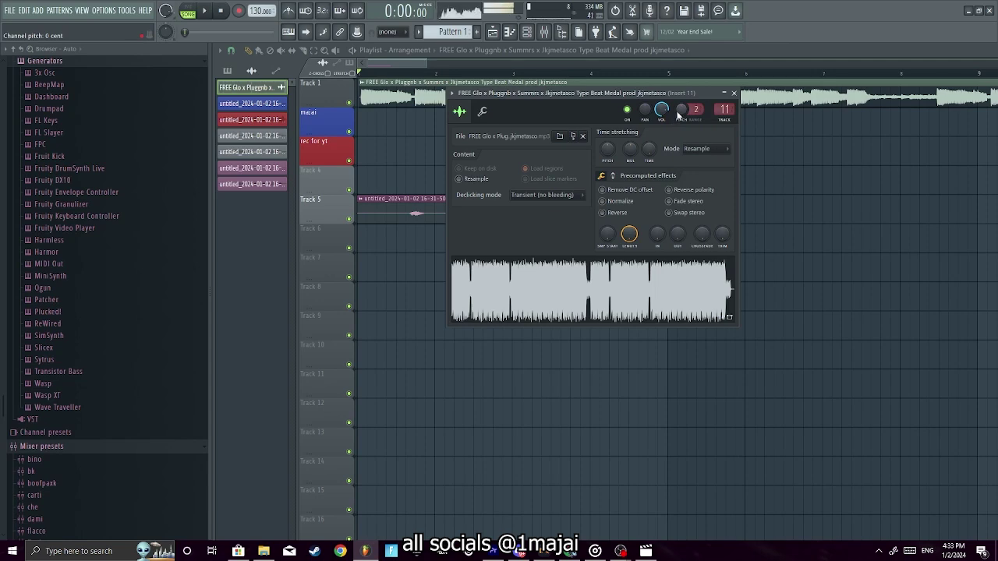
# Check the channel settings of the vocal clip on Track 5 and play the arrangement from the start.
pyautogui.click(390, 204)
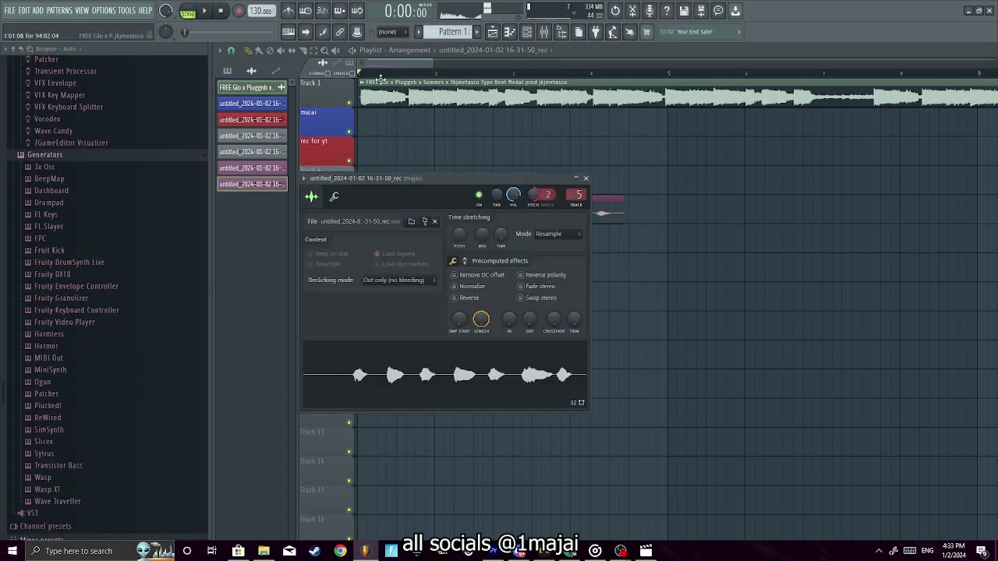
pyautogui.press('Escape')
pyautogui.press('space')
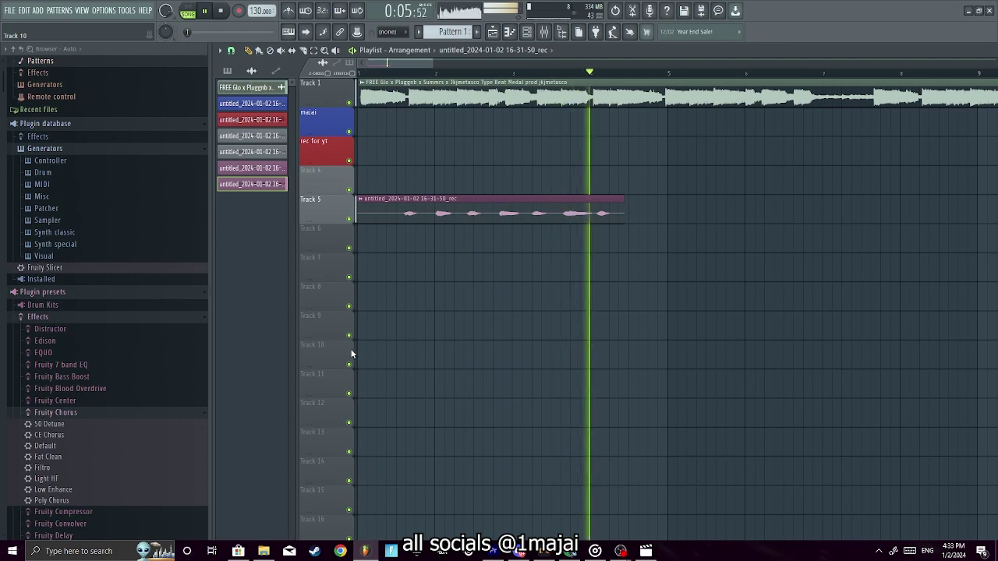
pyautogui.press('space')
pyautogui.doubleClick(408, 196)
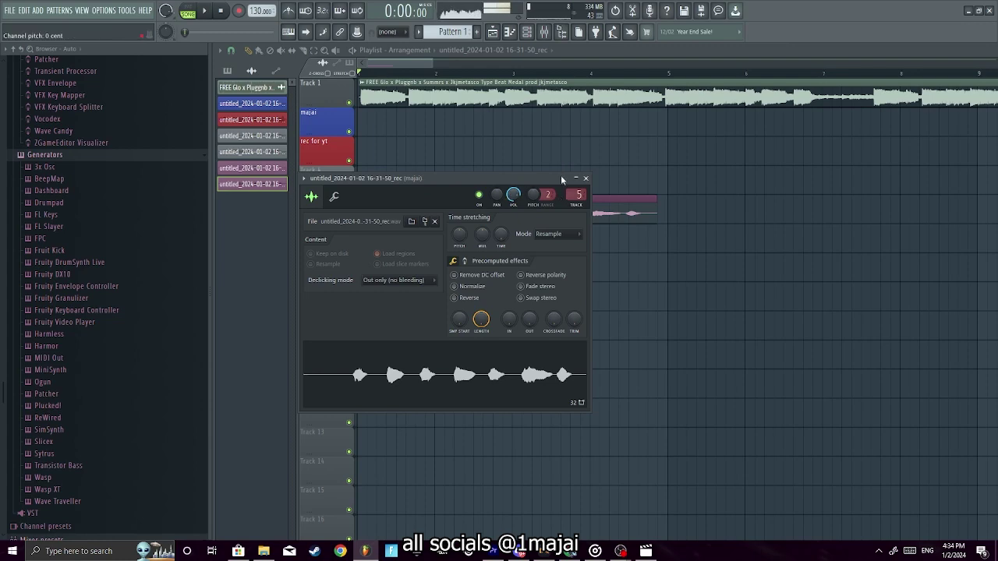
pyautogui.click(585, 181)
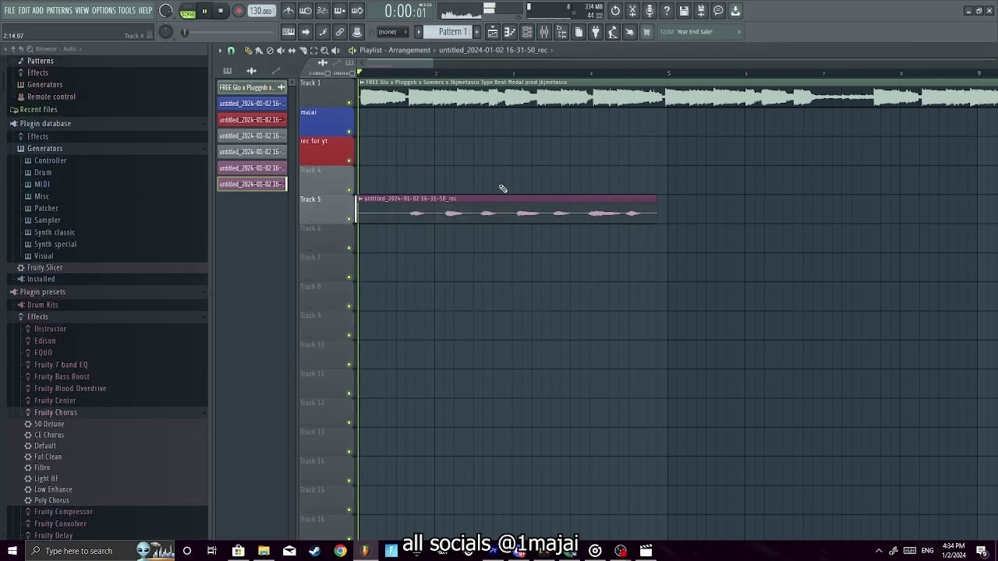
pyautogui.press('space')
# Detect the tempo of the beat clip on Track 1 and apply 105 BPM to the project.
pyautogui.doubleClick(428, 113)
pyautogui.rightClick(476, 120)
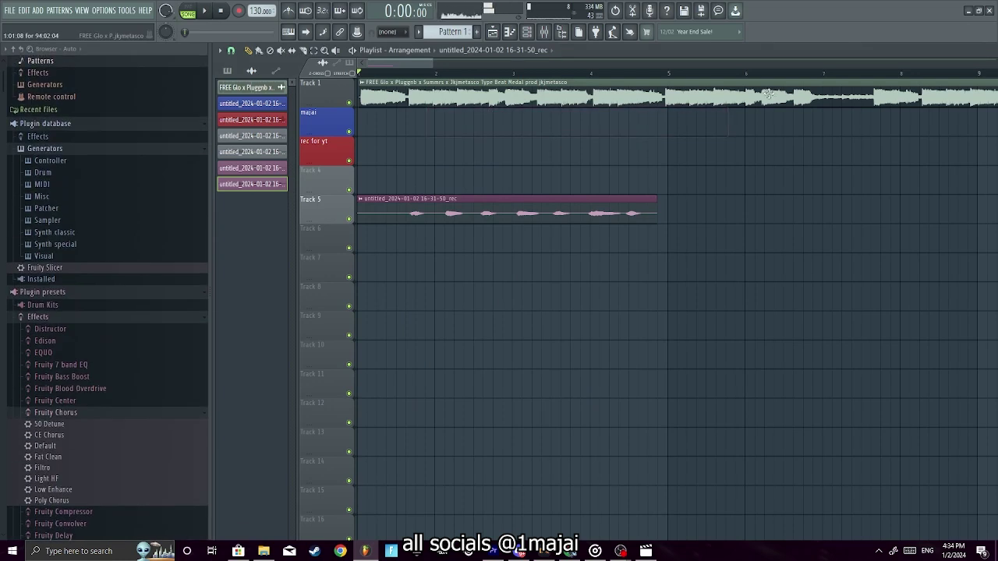
pyautogui.rightClick(364, 86)
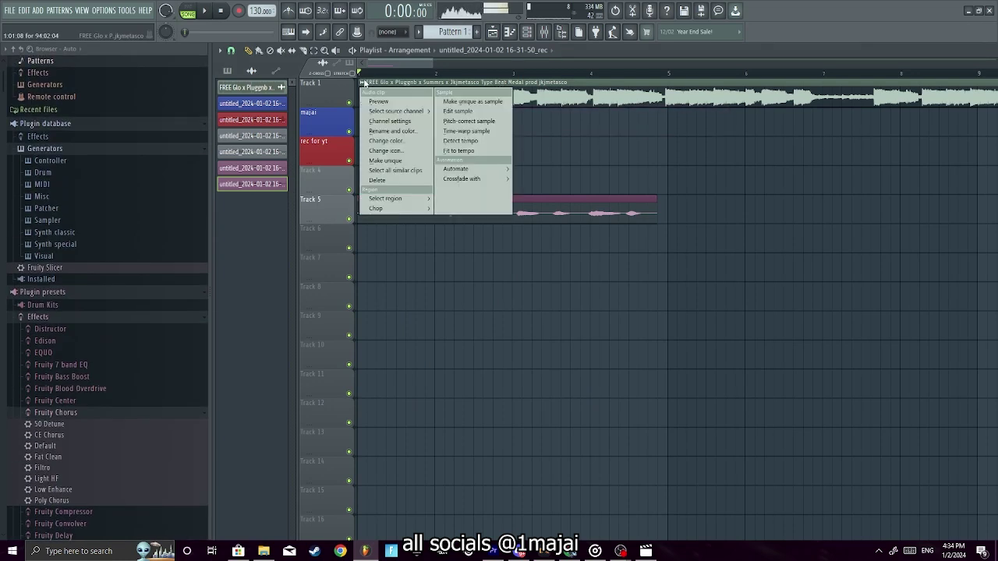
pyautogui.click(610, 130)
pyautogui.rightClick(613, 130)
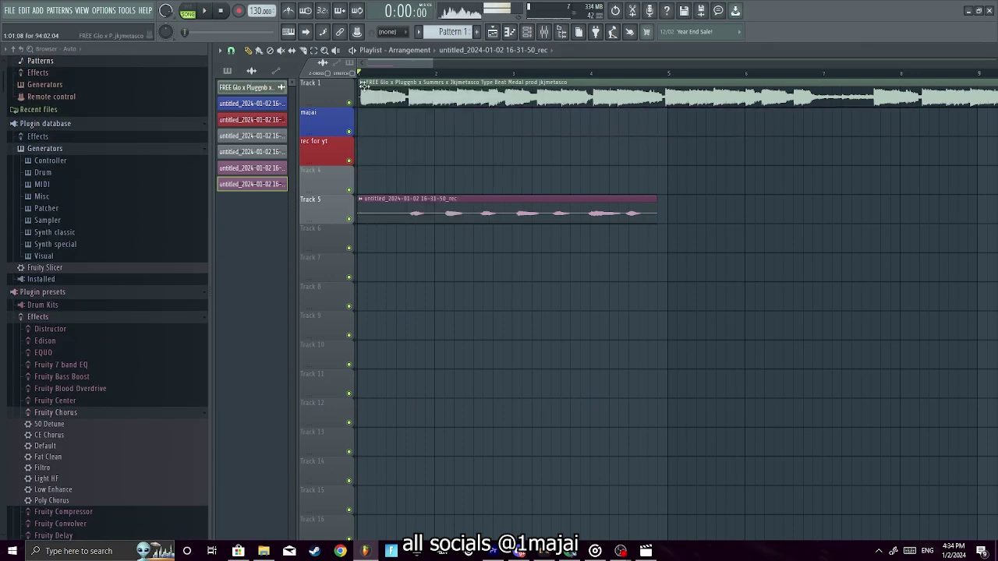
pyautogui.rightClick(362, 86)
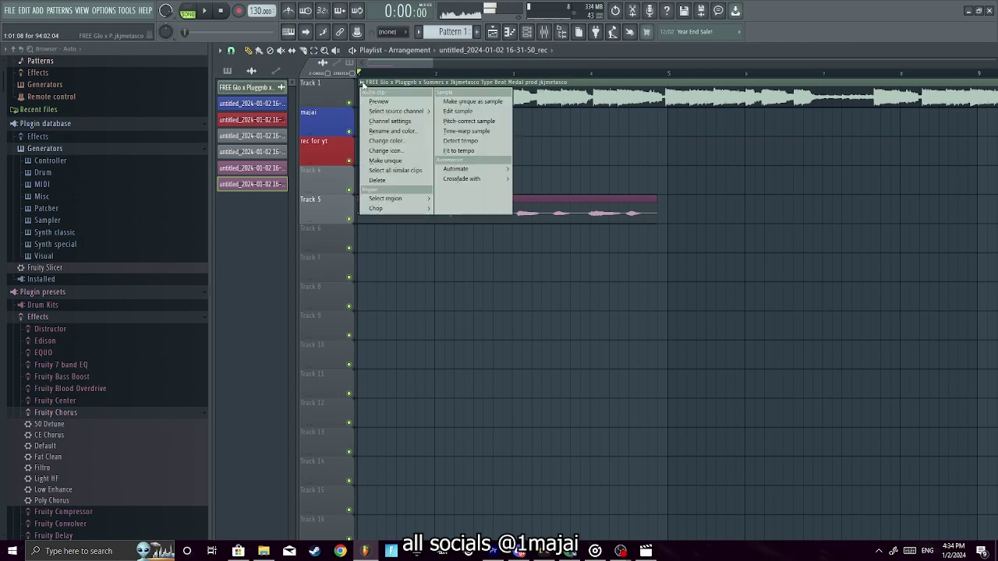
pyautogui.click(460, 141)
pyautogui.click(492, 347)
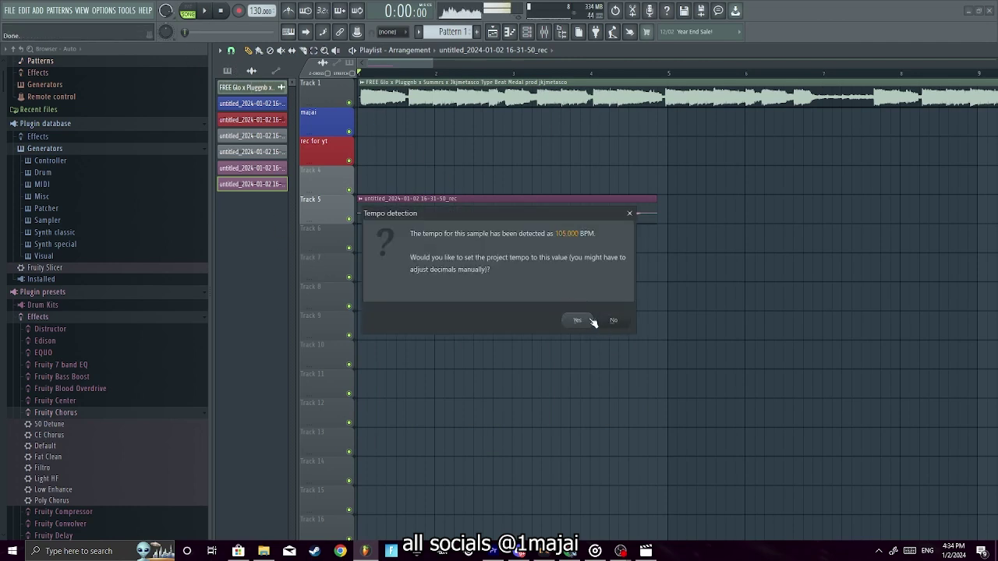
pyautogui.click(576, 322)
# Play the arrangement with the metronome on, then undo the project tempo change.
pyautogui.click(288, 11)
pyautogui.press('space')
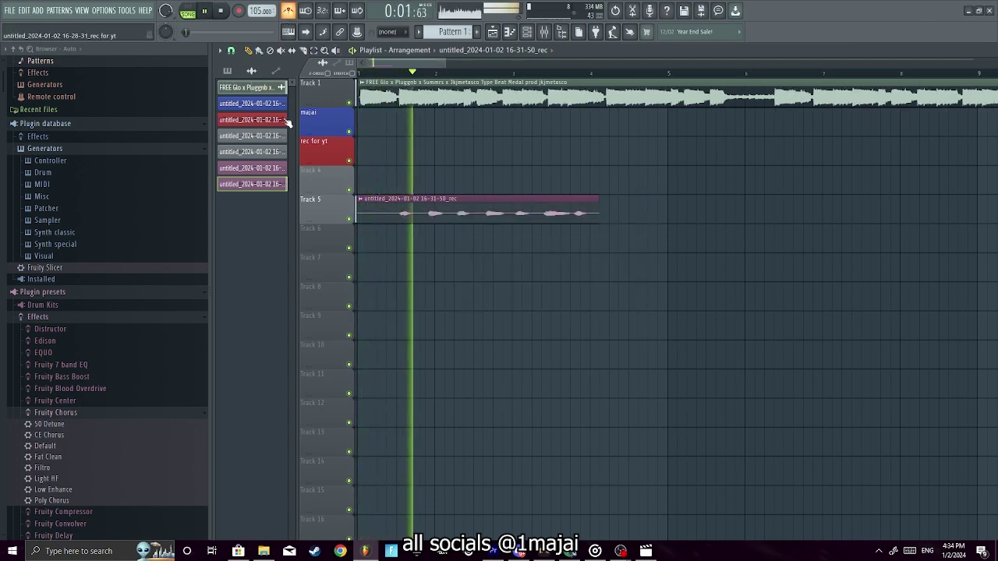
pyautogui.press('space')
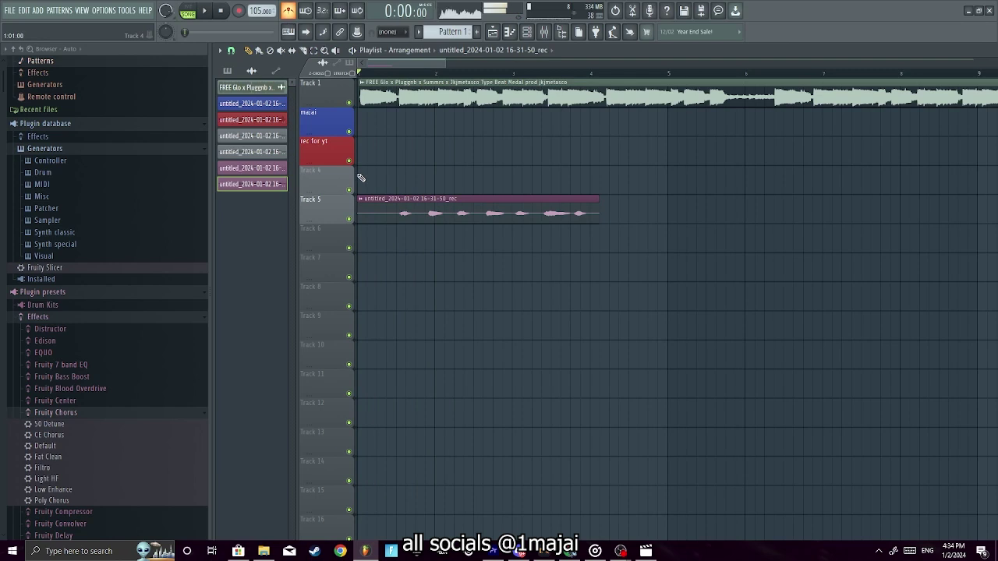
pyautogui.hotkey('ctrl', 'z')
# Add a volume automation clip to the beat on Track 1, shape a fade-in at its start and play it back.
pyautogui.click(361, 82)
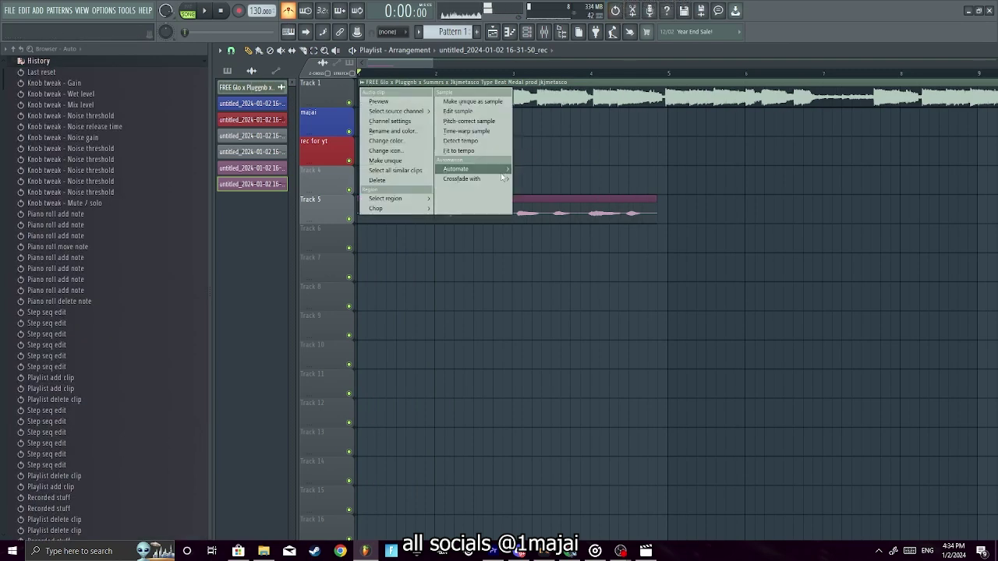
pyautogui.moveTo(492, 176)
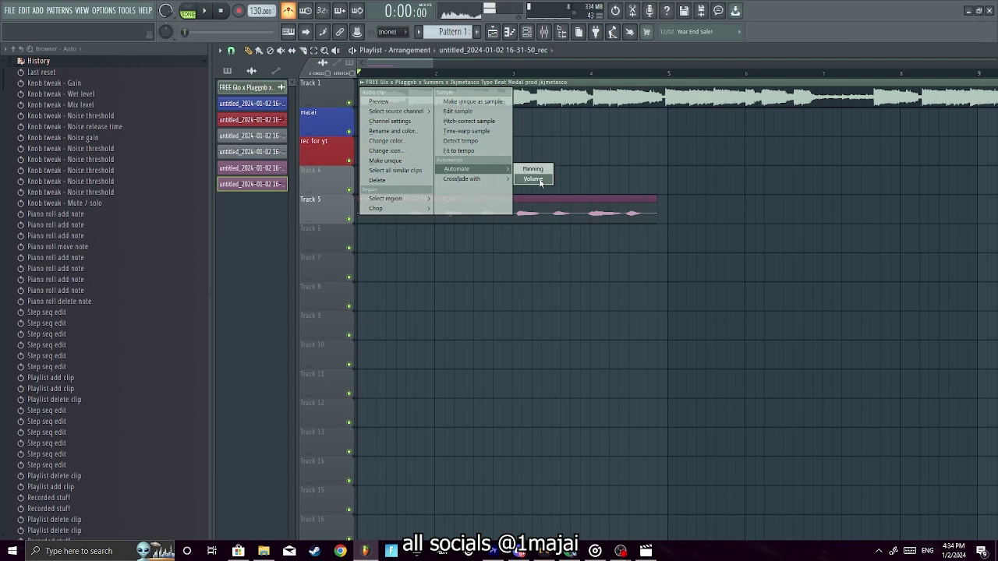
pyautogui.click(533, 179)
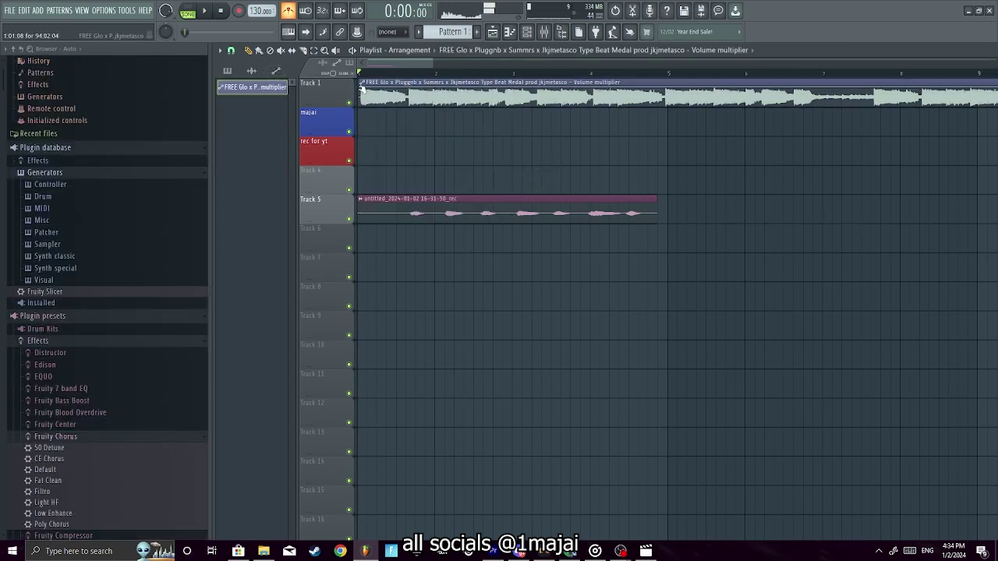
pyautogui.press('space')
pyautogui.press('space')
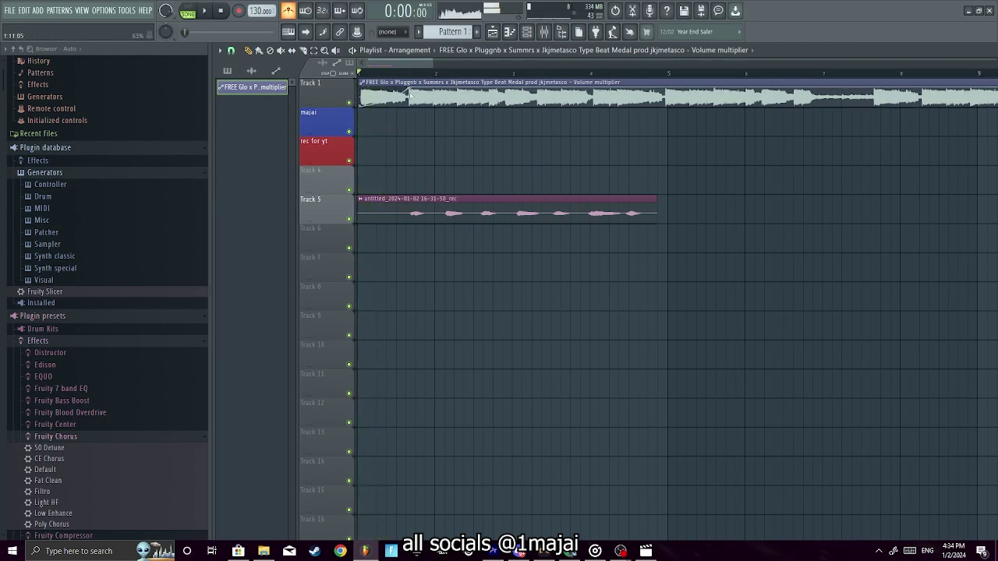
pyautogui.press('space')
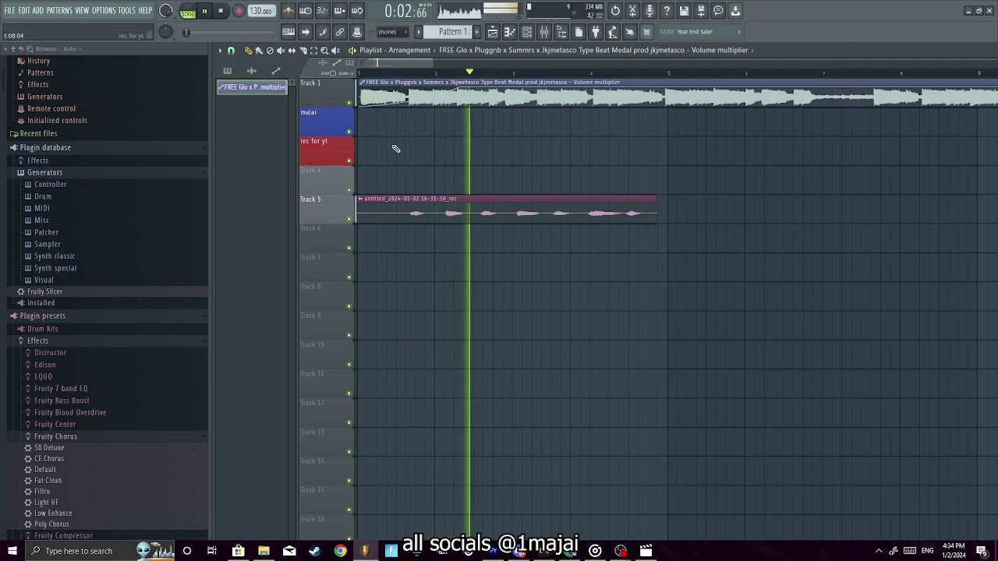
# Compare the channel settings of the Track 5 vocal clip and the beat clip during playback.
pyautogui.doubleClick(464, 202)
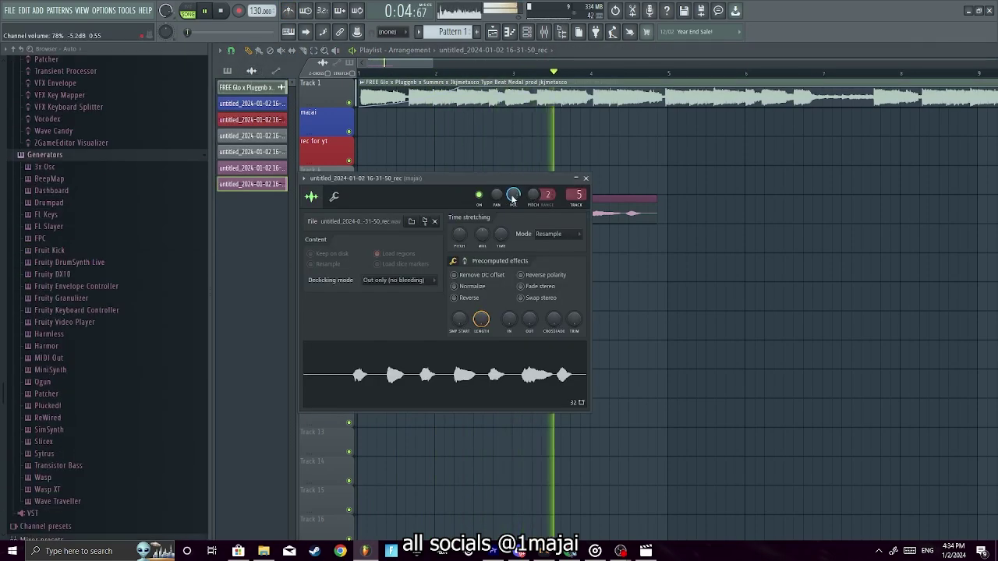
pyautogui.click(585, 177)
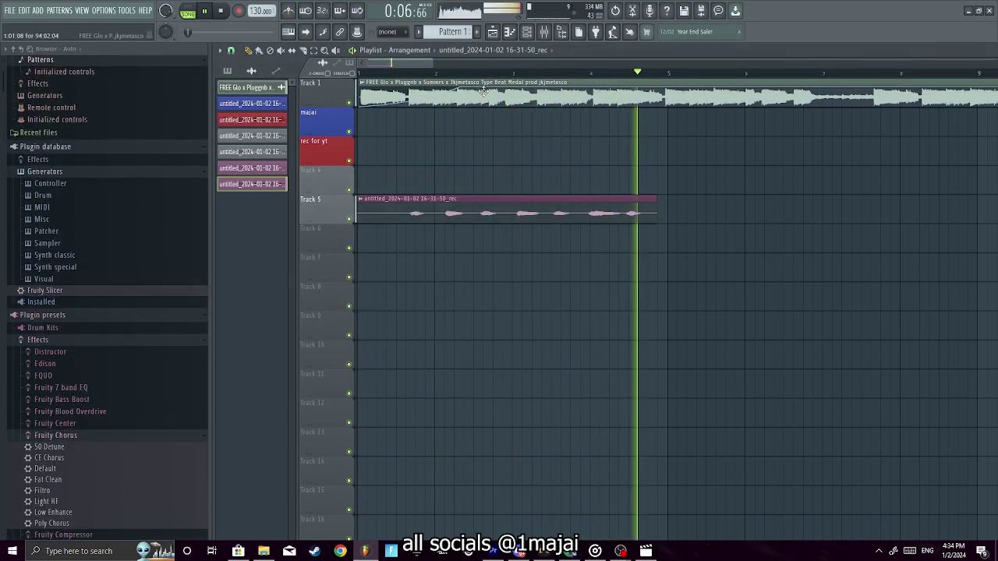
pyautogui.doubleClick(594, 83)
pyautogui.click(733, 91)
pyautogui.doubleClick(409, 81)
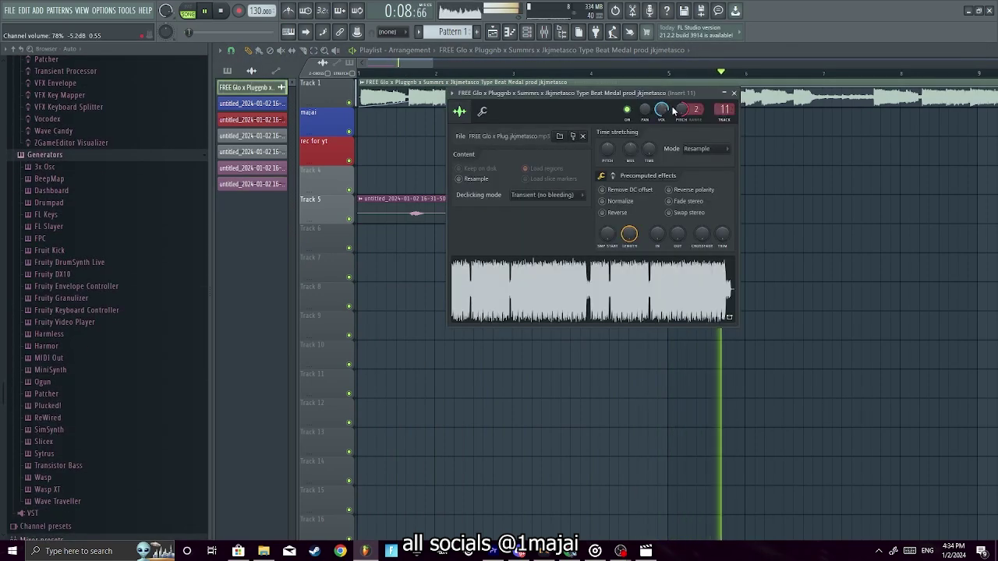
# Record a new vocal take on Track 4 starting around bar 4.
pyautogui.click(360, 72)
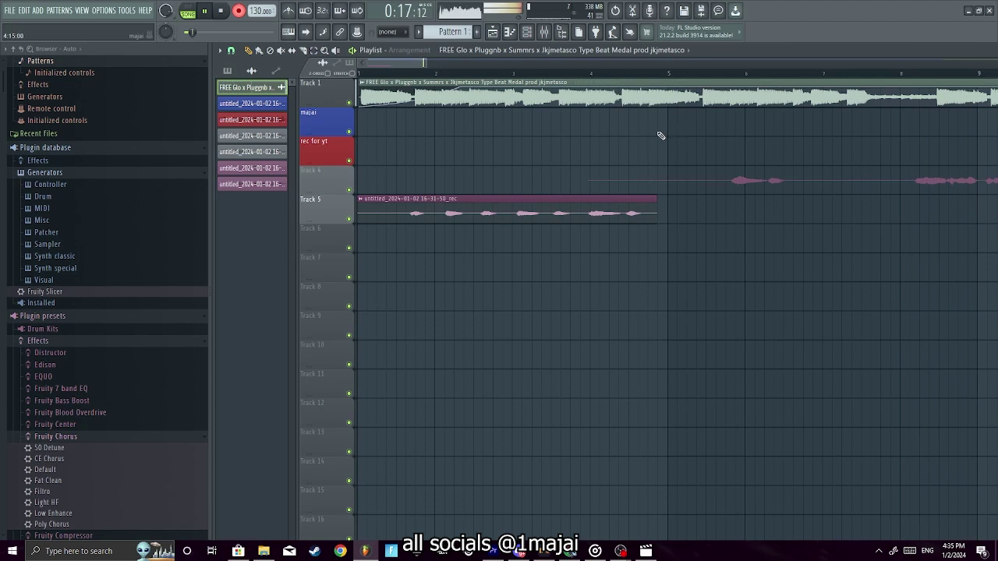
pyautogui.doubleClick(864, 187)
pyautogui.click(505, 97)
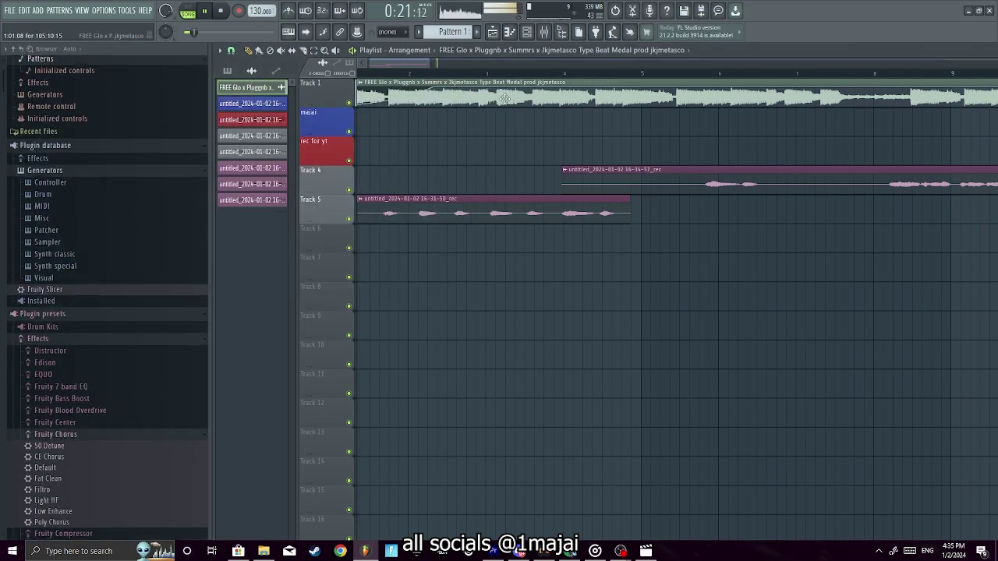
# Record another vocal take on Track 6 from about bar 9 and check its channel's target mixer track.
pyautogui.moveTo(423, 64); pyautogui.dragTo(460, 64)
pyautogui.click(511, 73)
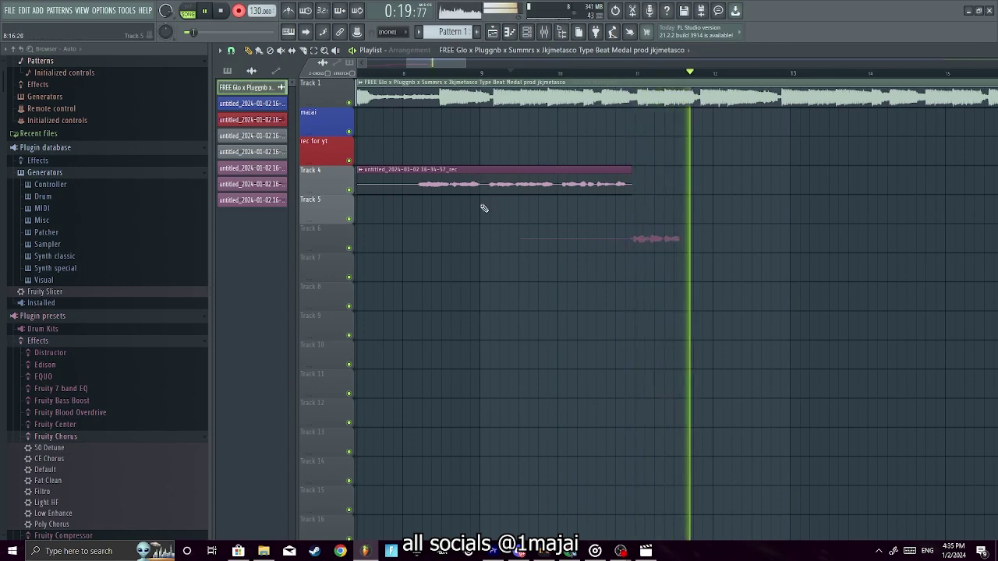
pyautogui.doubleClick(528, 236)
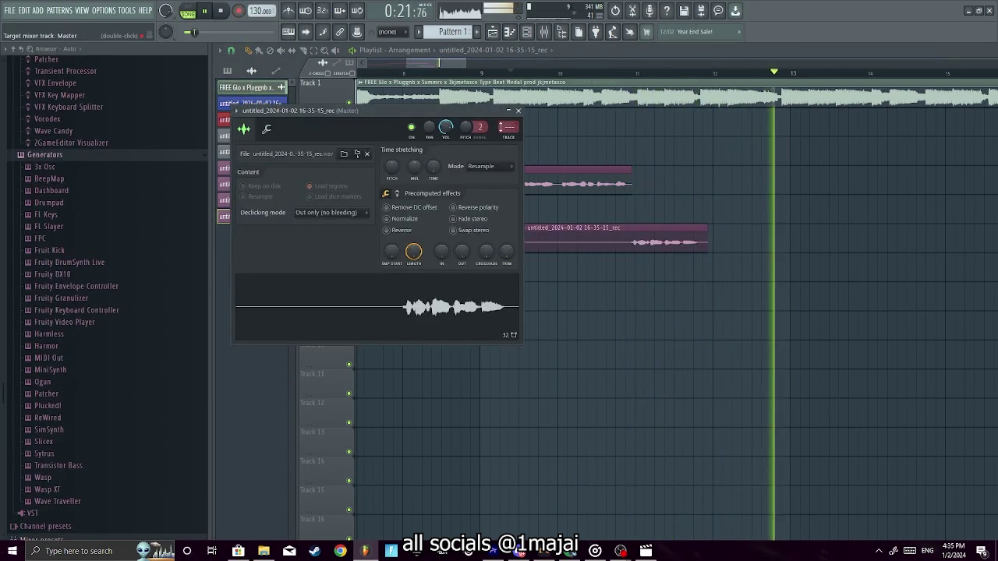
pyautogui.click(517, 111)
# Play back the new takes from about bar 8, stop, and select the vocal clip on Track 5.
pyautogui.click(417, 73)
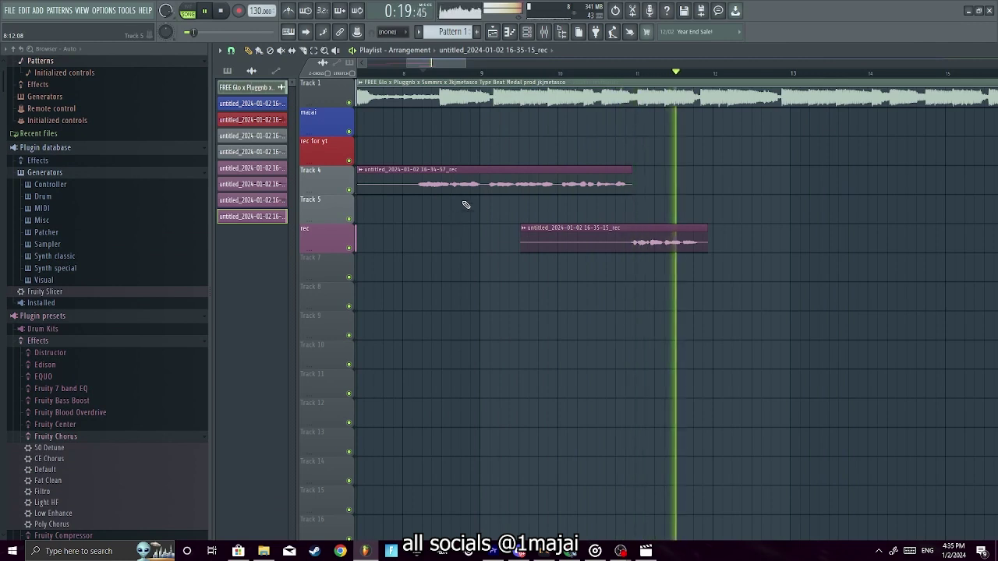
pyautogui.moveTo(434, 62); pyautogui.dragTo(274, 105)
pyautogui.press('space')
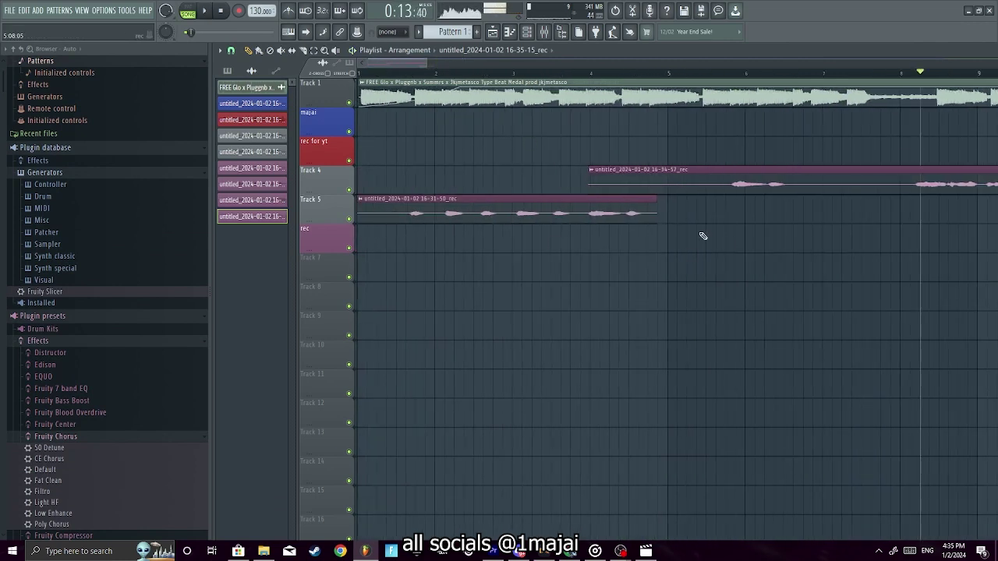
pyautogui.click(603, 216)
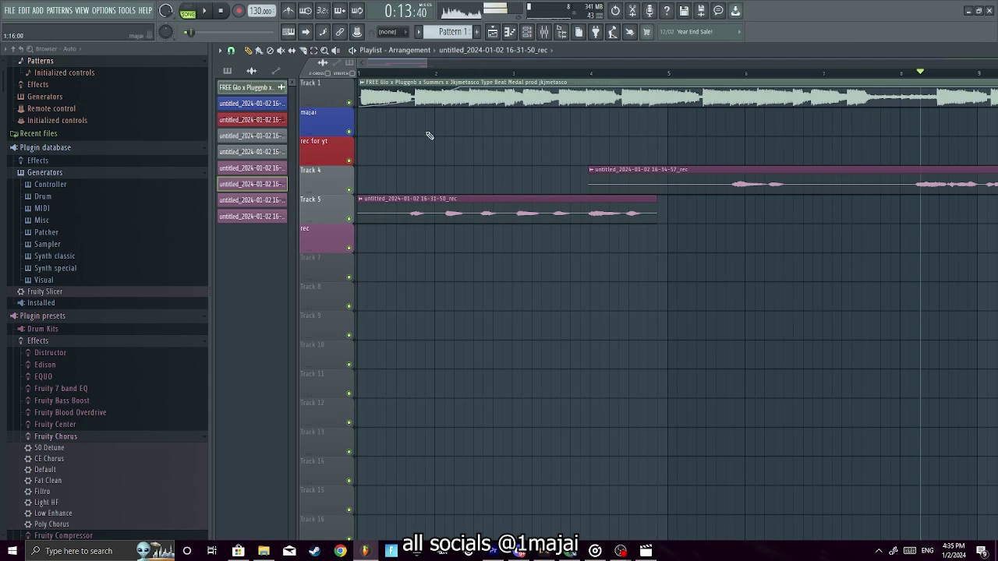
# Review the selected audio device and buffer length in the audio settings.
pyautogui.click(105, 10)
pyautogui.click(113, 35)
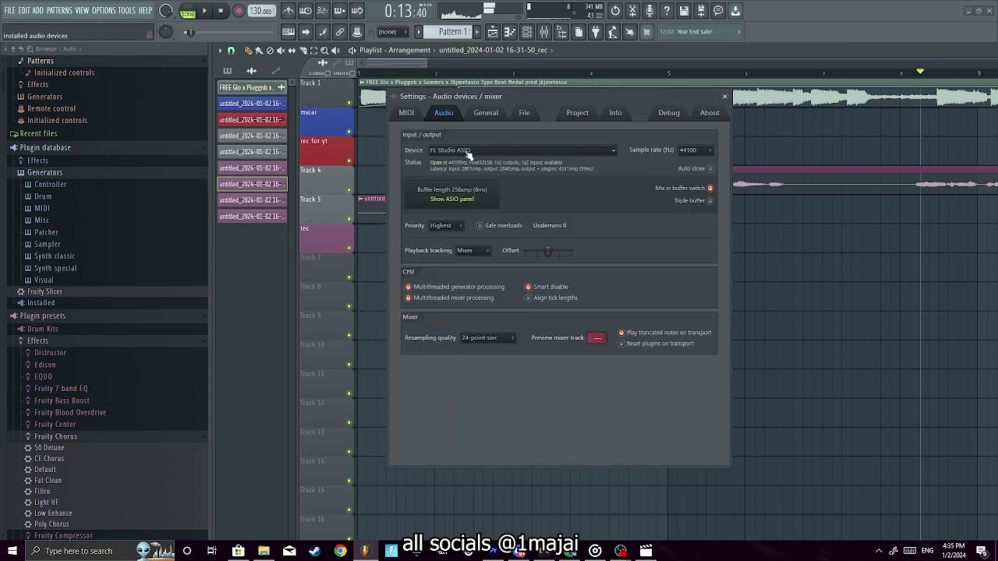
pyautogui.click(724, 96)
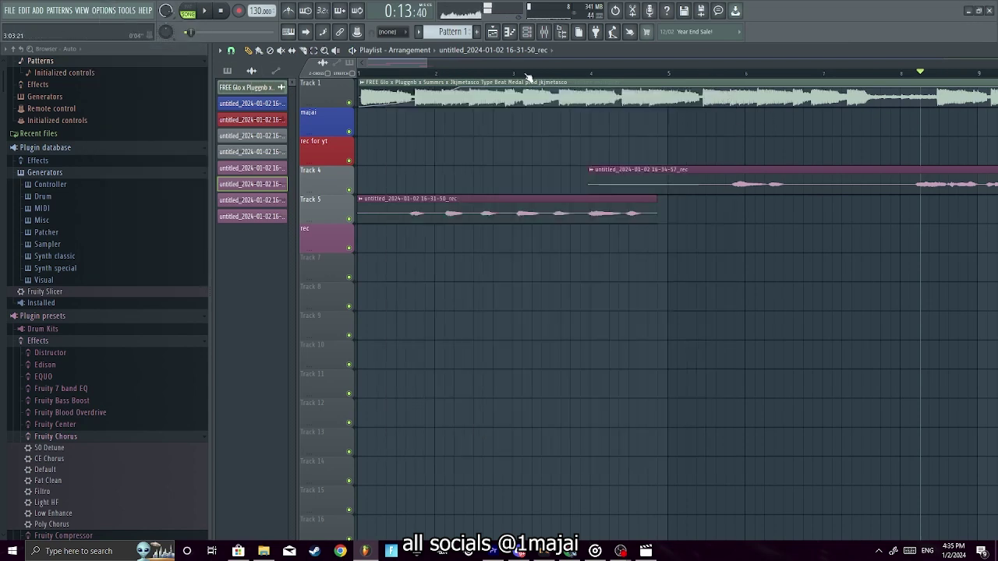
# Show the mixer for a look at its tracks, then return to the playlist.
pyautogui.click(545, 32)
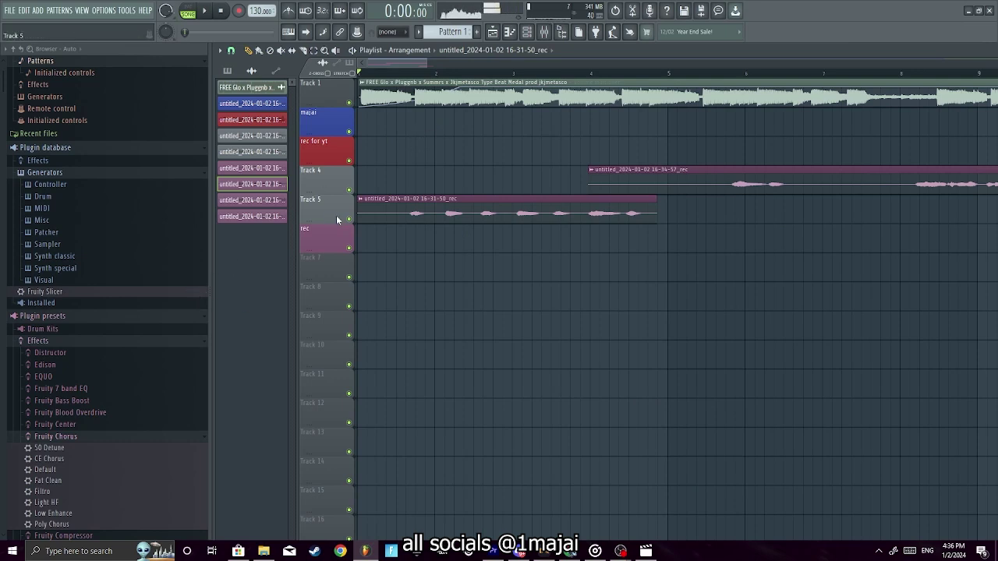
pyautogui.click(544, 33)
pyautogui.click(544, 33)
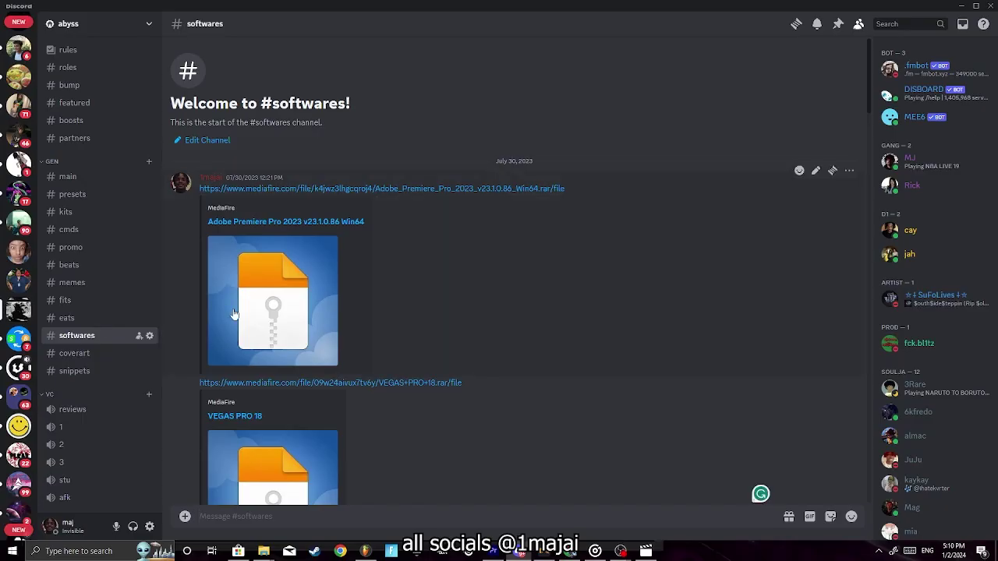
# Switch to Discord, look through the abyss server's softwares channel and browse its presets channel.
pyautogui.scroll(-10, 238, 331)
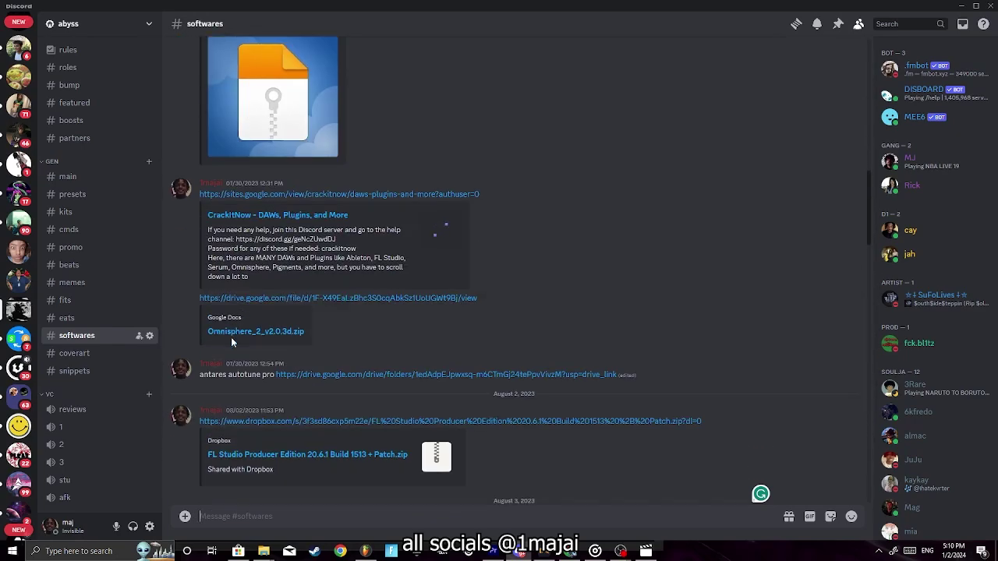
pyautogui.scroll(-2, 232, 341)
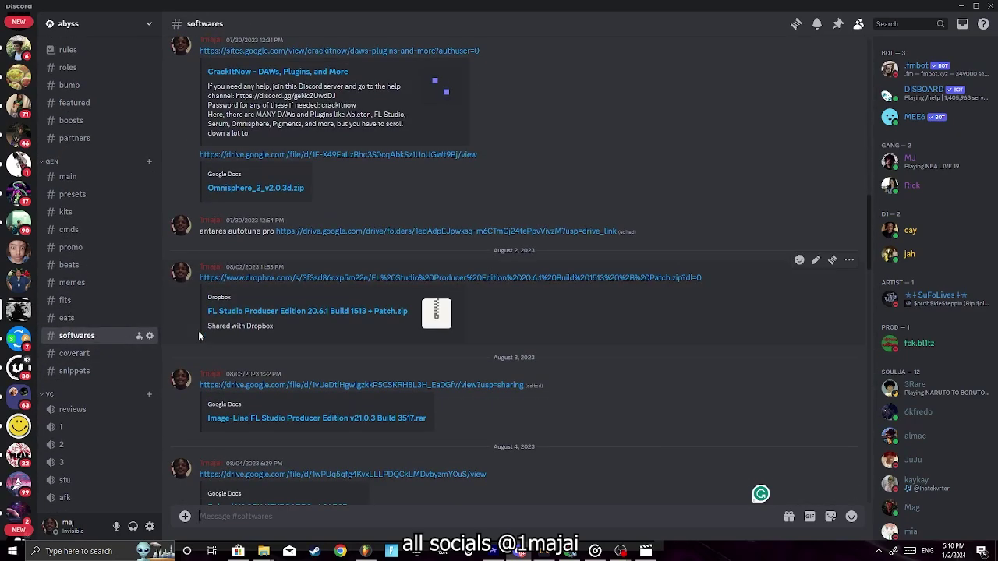
pyautogui.scroll(-1, 198, 334)
pyautogui.click(72, 194)
pyautogui.scroll(15, 351, 340)
pyautogui.scroll(10, 346, 359)
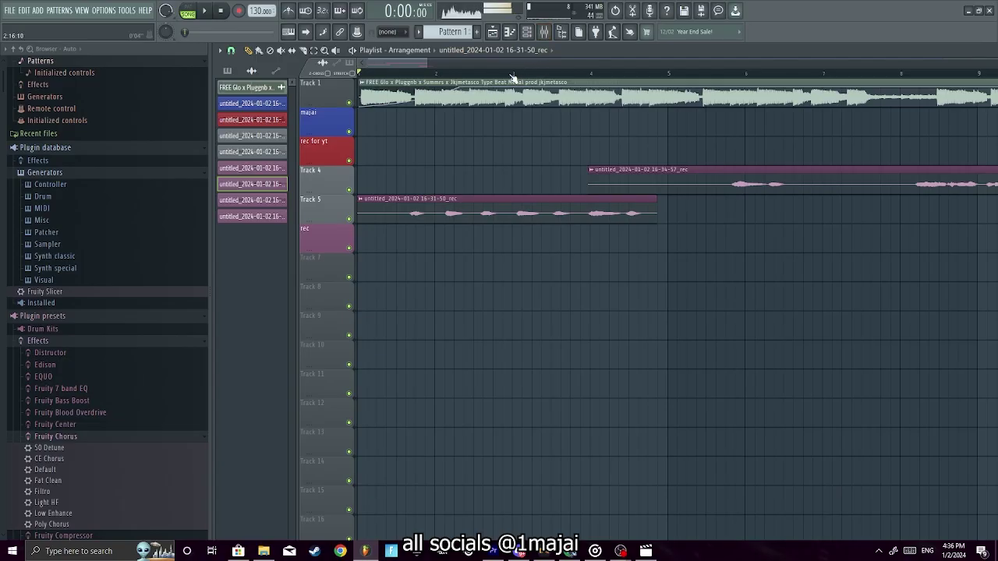